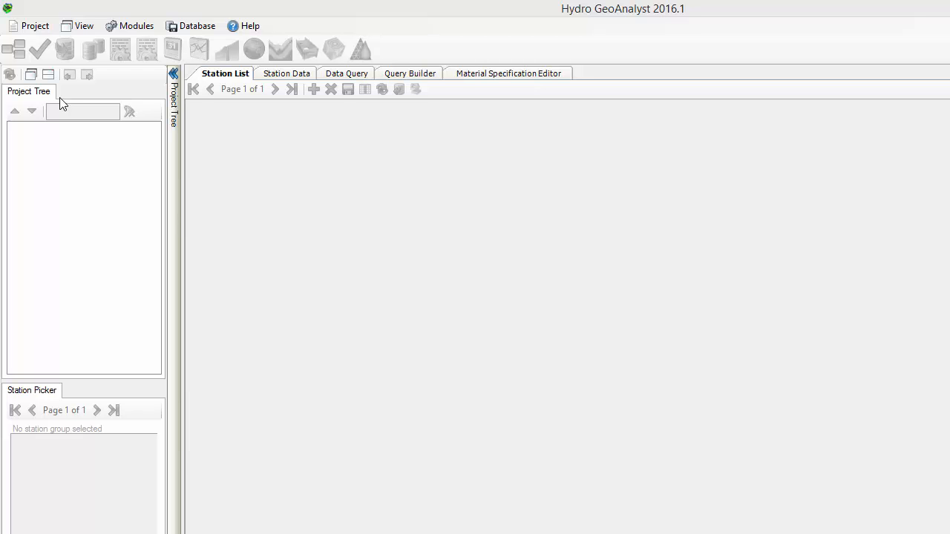
- Start a new project using a Local Database data source on the MSSQLLocalDB instance, with the database named WH2016
left_click(35, 25)
left_click(54, 34)
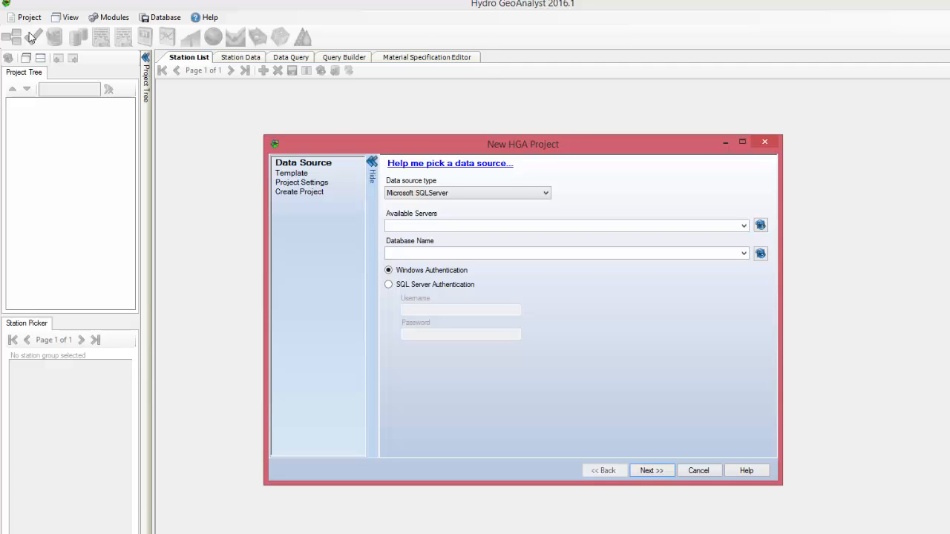
left_click(440, 194)
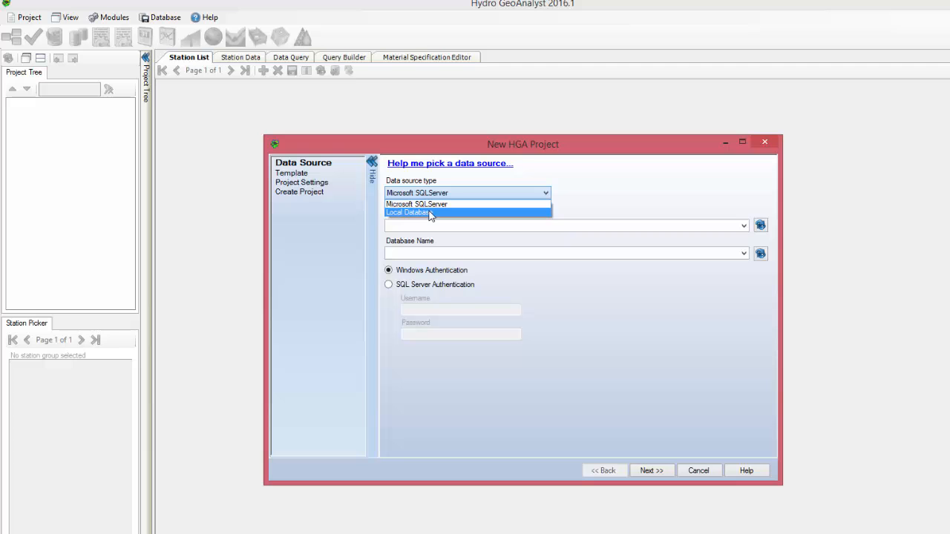
left_click(430, 213)
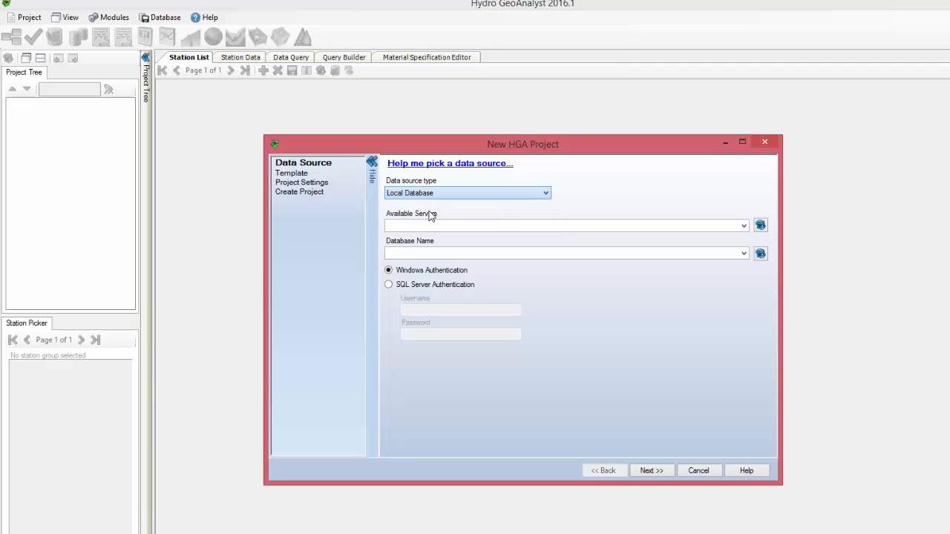
left_click(465, 258)
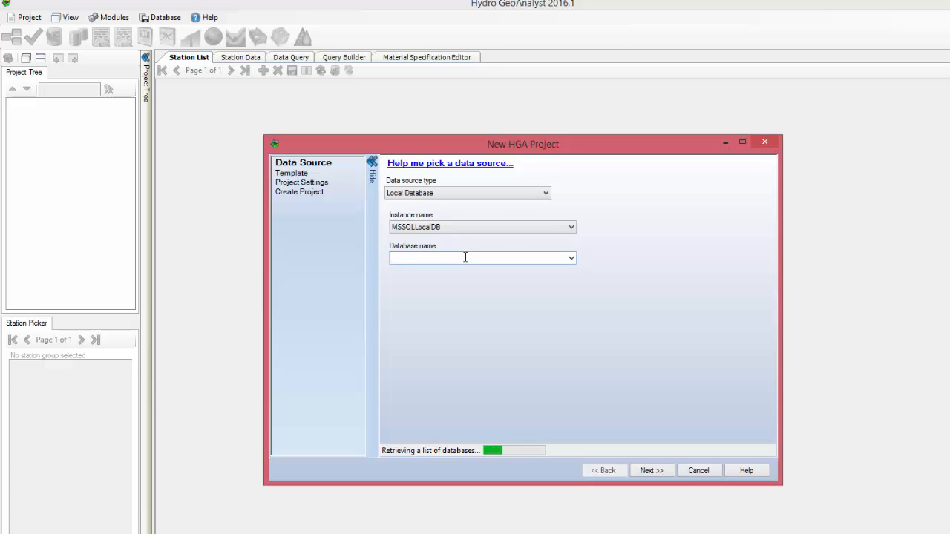
type("WH20")
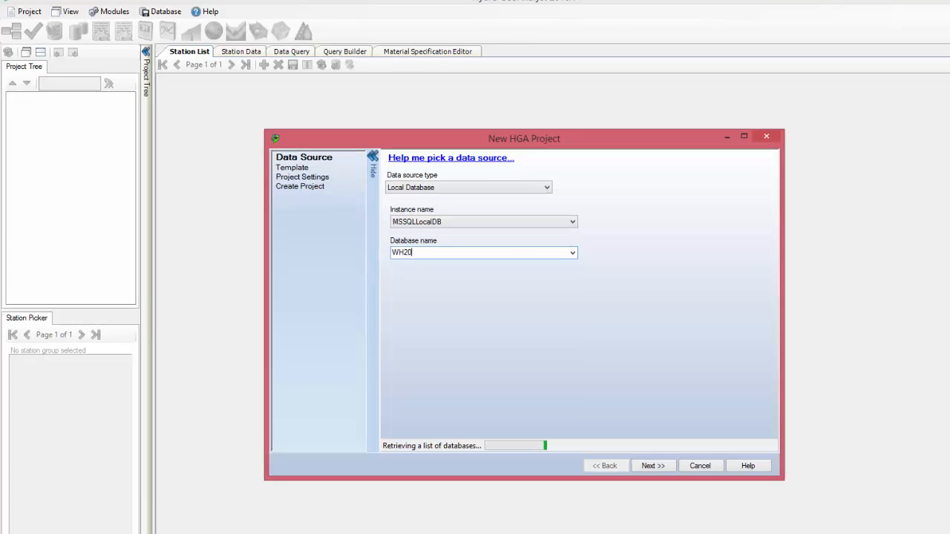
type("16")
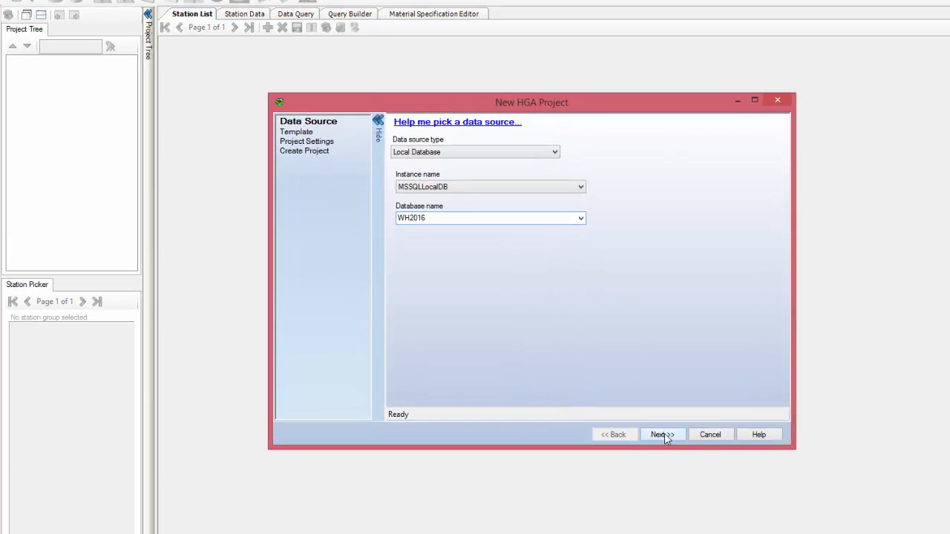
left_click(662, 435)
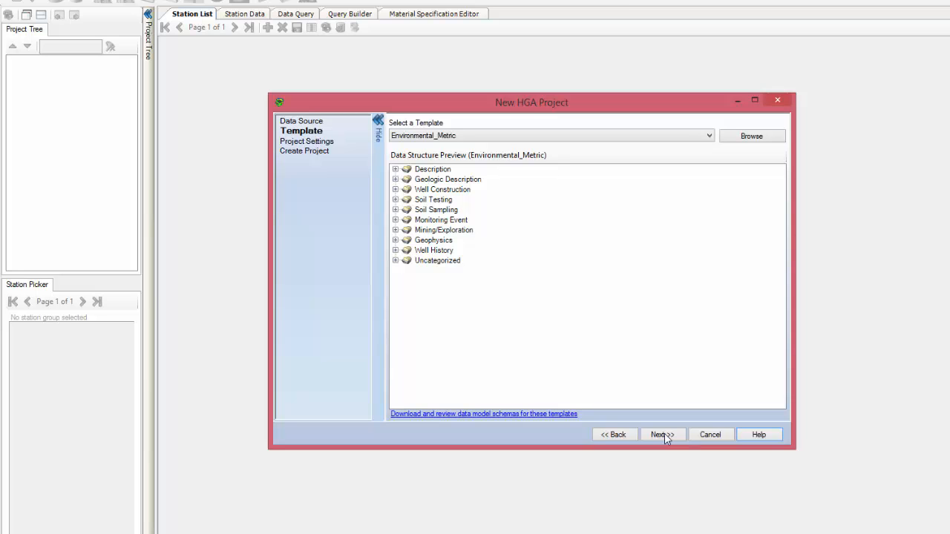
- Choose the Environmental_Metric template for the new project and continue to the project settings
left_click(610, 137)
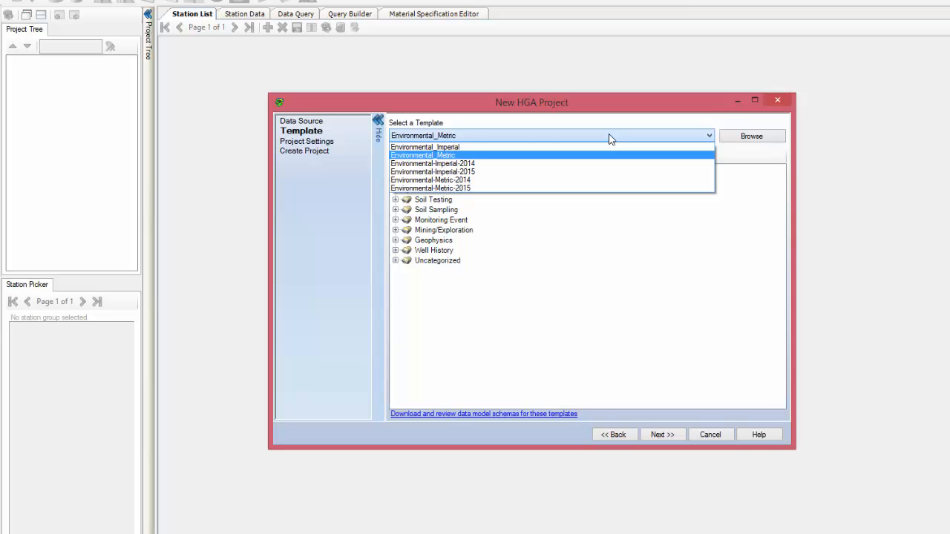
left_click(462, 155)
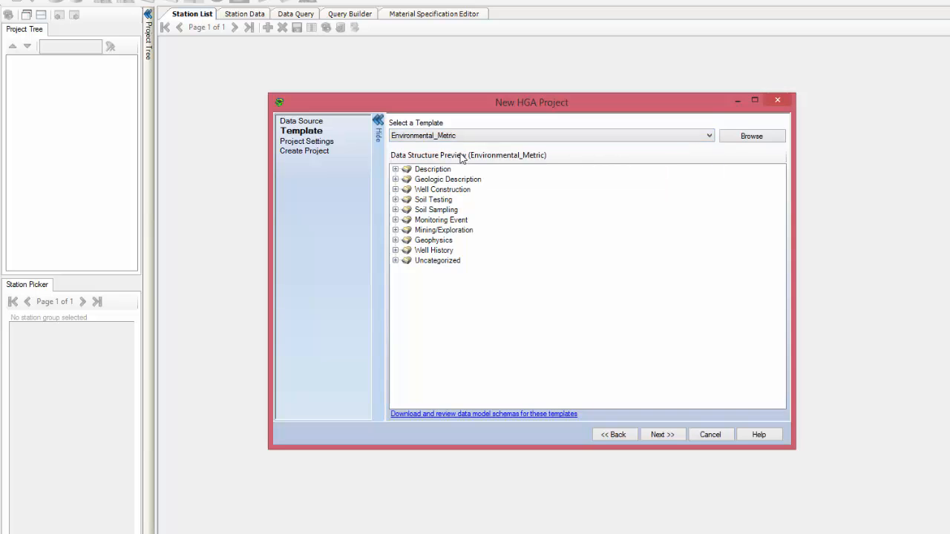
left_click(663, 434)
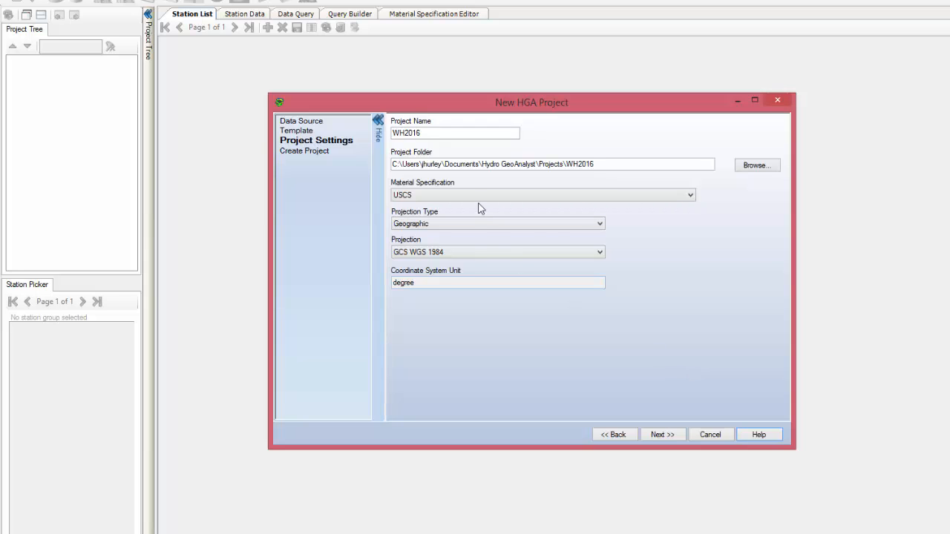
- Set the projection type to UTM and the projection to NAD 1983 UTM Zone 17N, and create the project
left_click(466, 223)
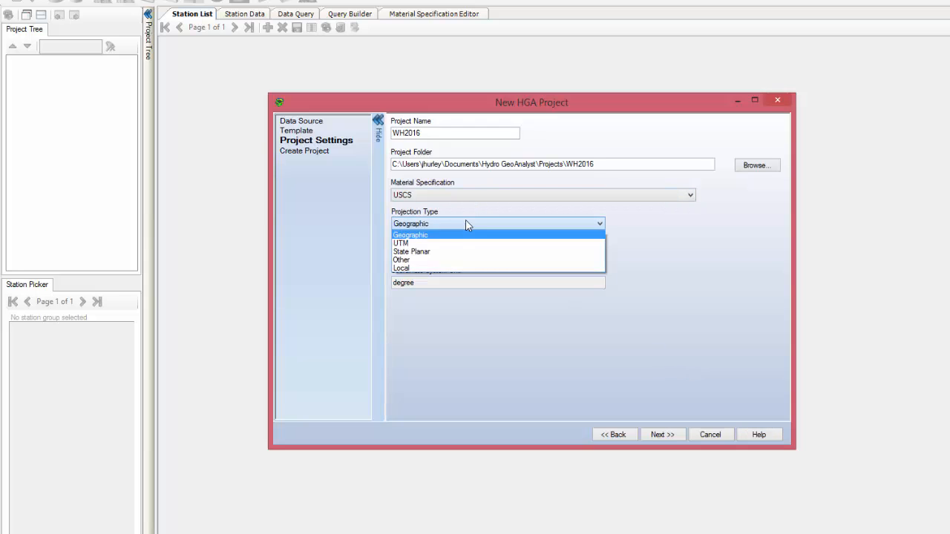
left_click(445, 244)
left_click(452, 254)
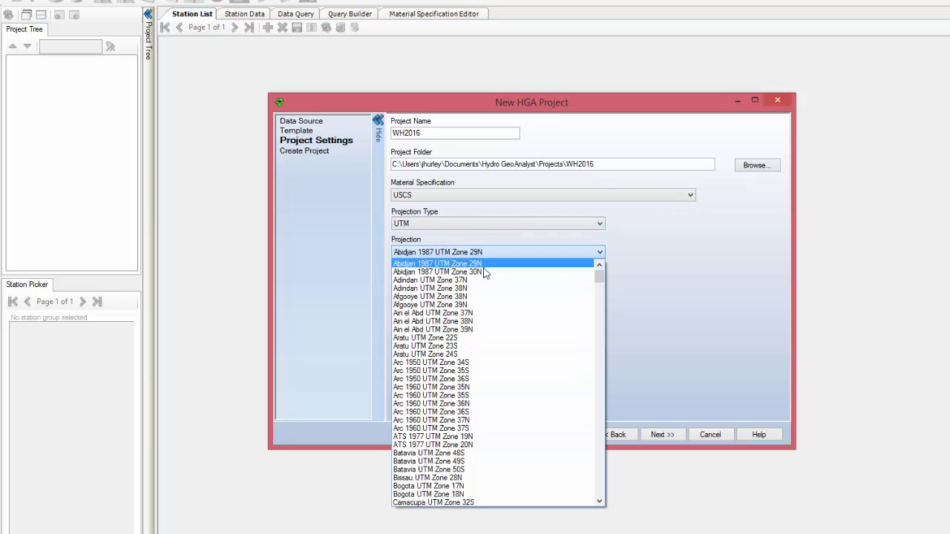
left_click_drag(599, 278, 599, 347)
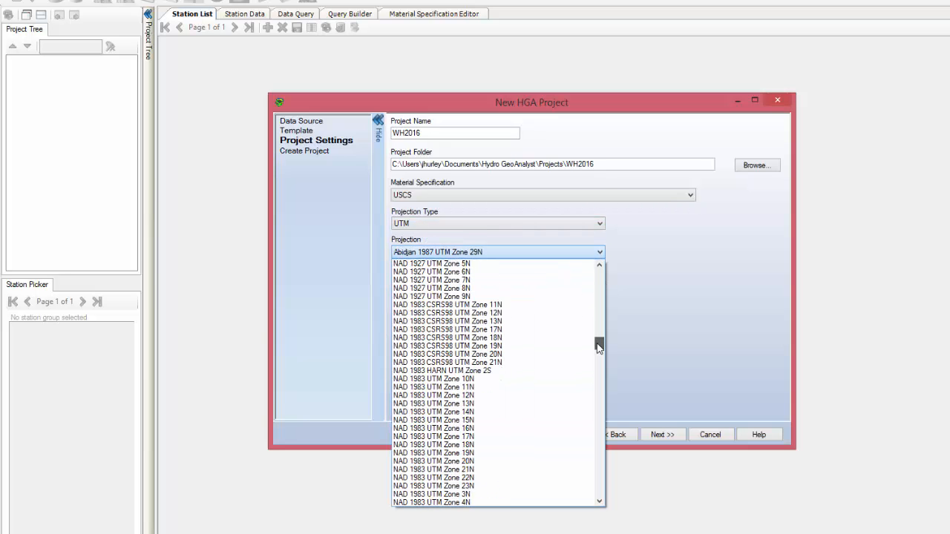
left_click(488, 438)
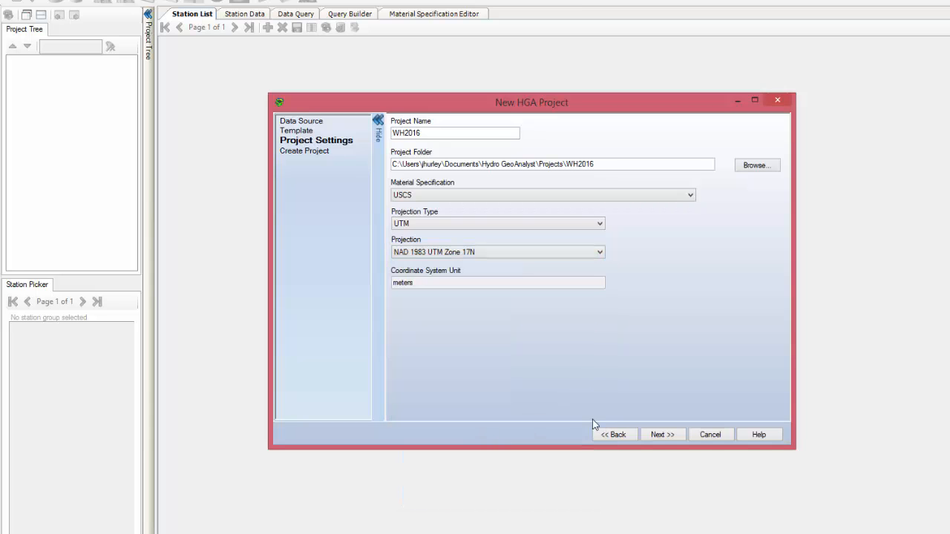
left_click(666, 436)
left_click(663, 435)
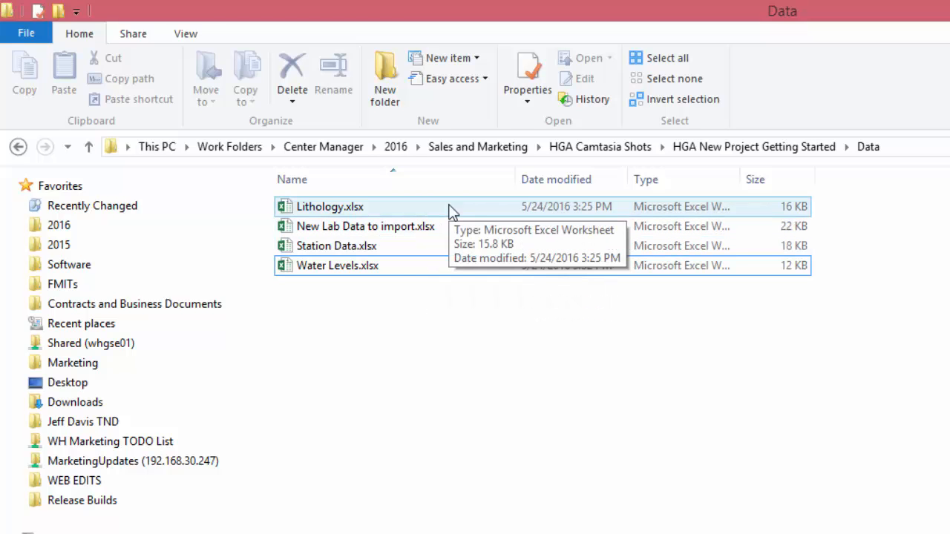
- Open Station Data.xlsx from the Data folder, examine its columns and station rows, and close it without saving
left_click(429, 269)
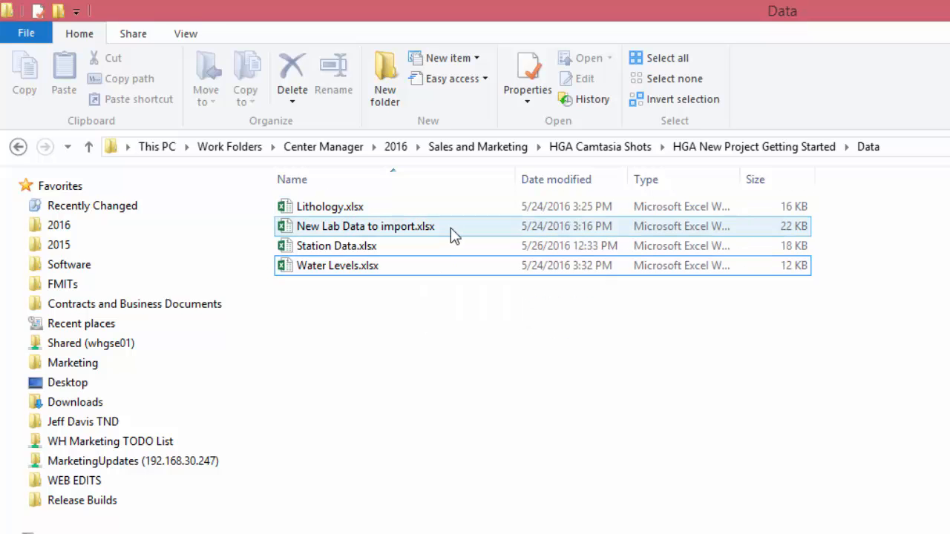
left_click(388, 253)
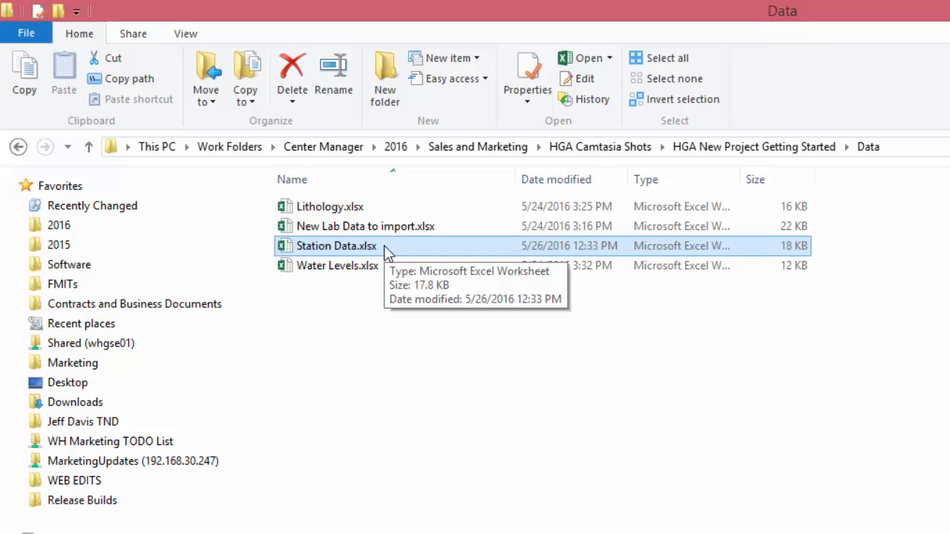
double_click(385, 248)
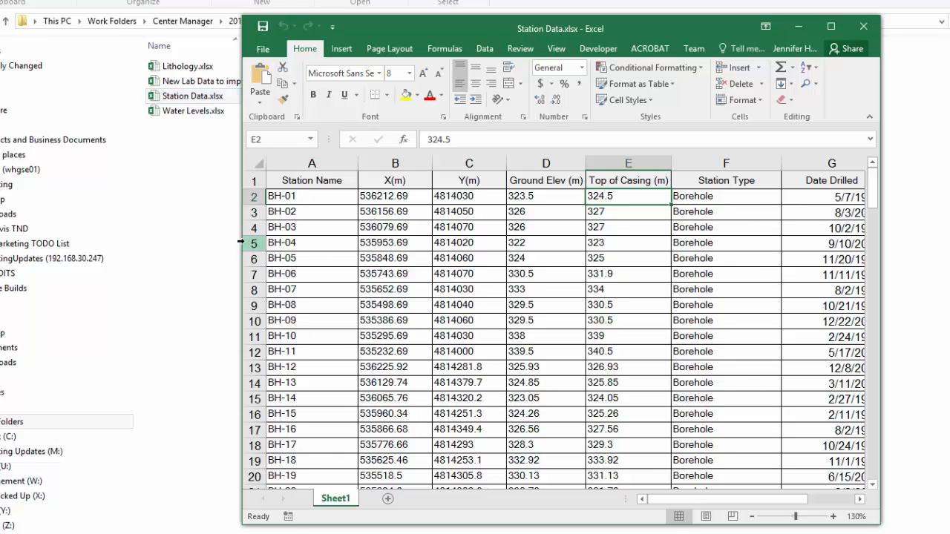
left_click_drag(242, 241, 50, 236)
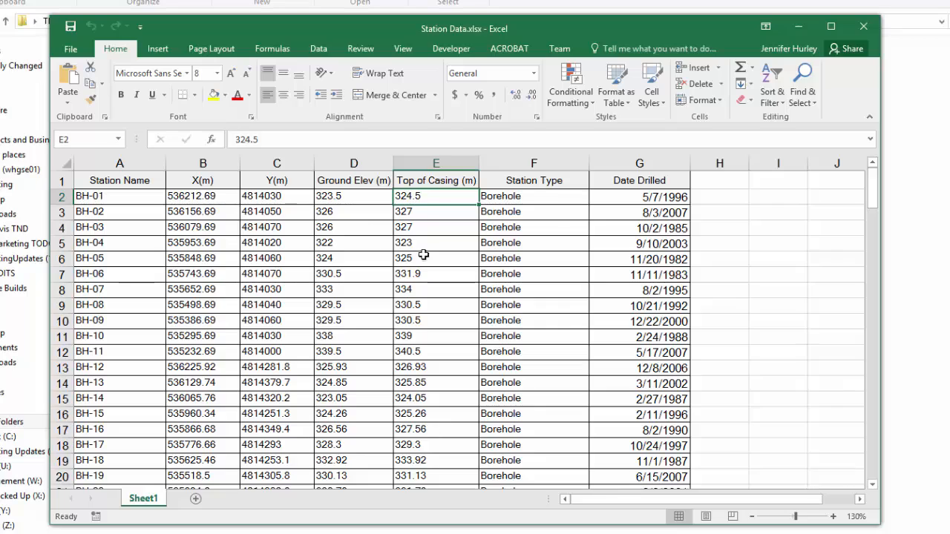
mouse_move(873, 199)
left_mouse_down()
mouse_move(878, 330)
mouse_move(874, 186)
left_mouse_up()
left_click(865, 27)
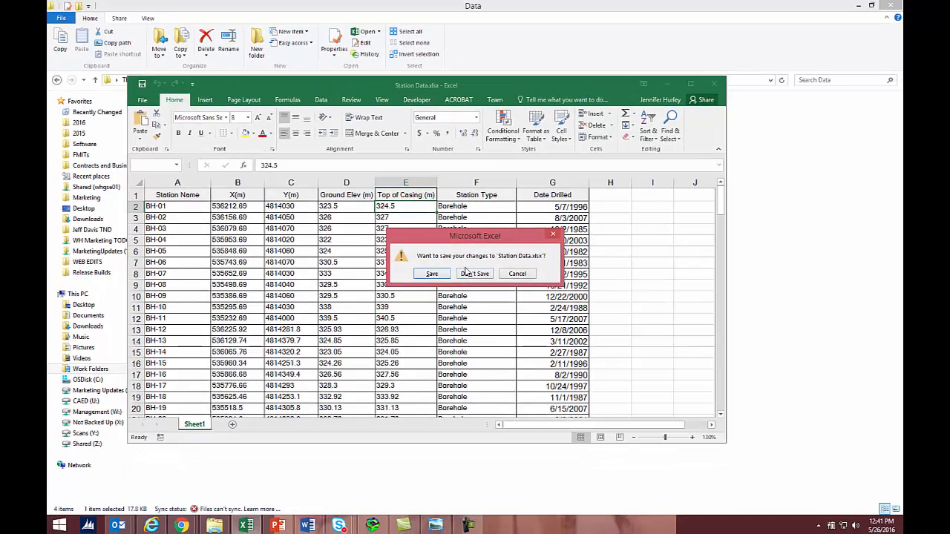
left_click(467, 278)
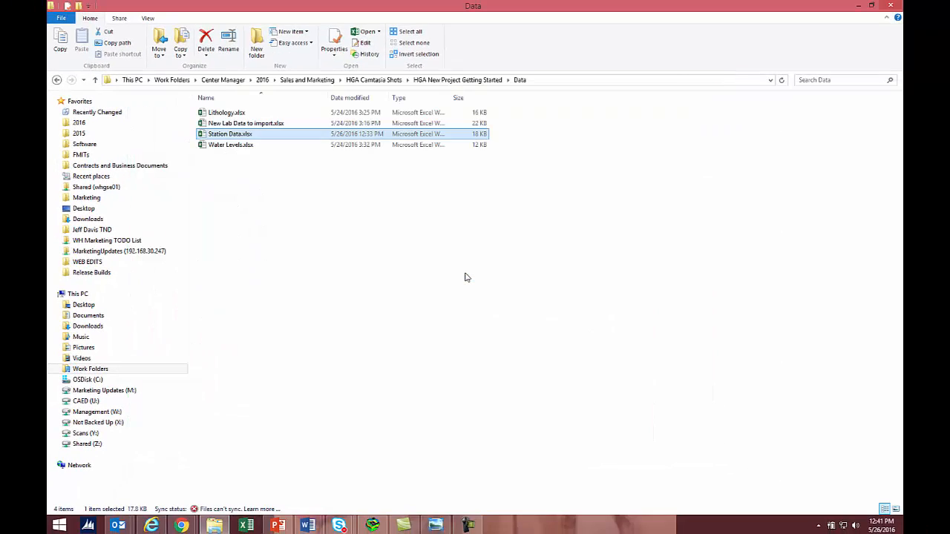
- Switch to Hydro GeoAnalyst, start a General data import with Station Data.xlsx as the source, and continue to the field mapping
left_click(372, 525)
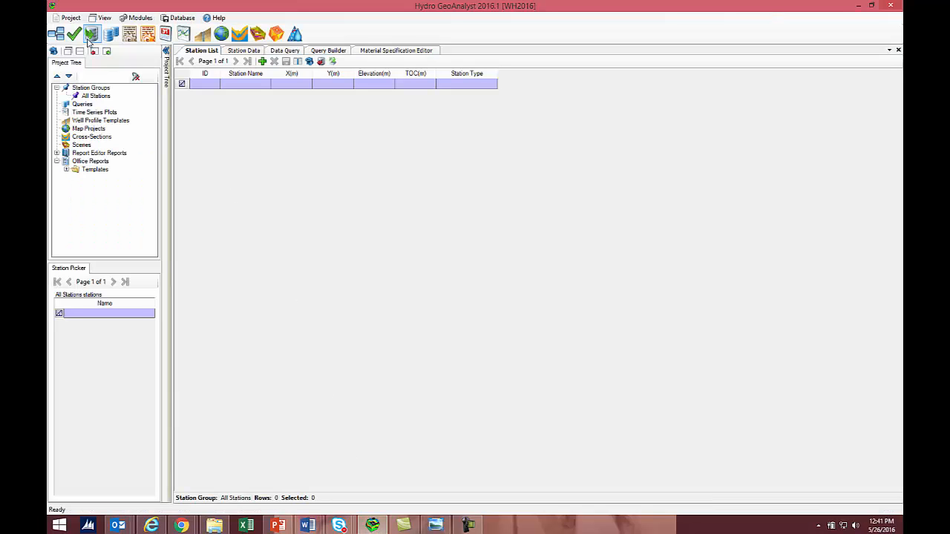
left_click(90, 34)
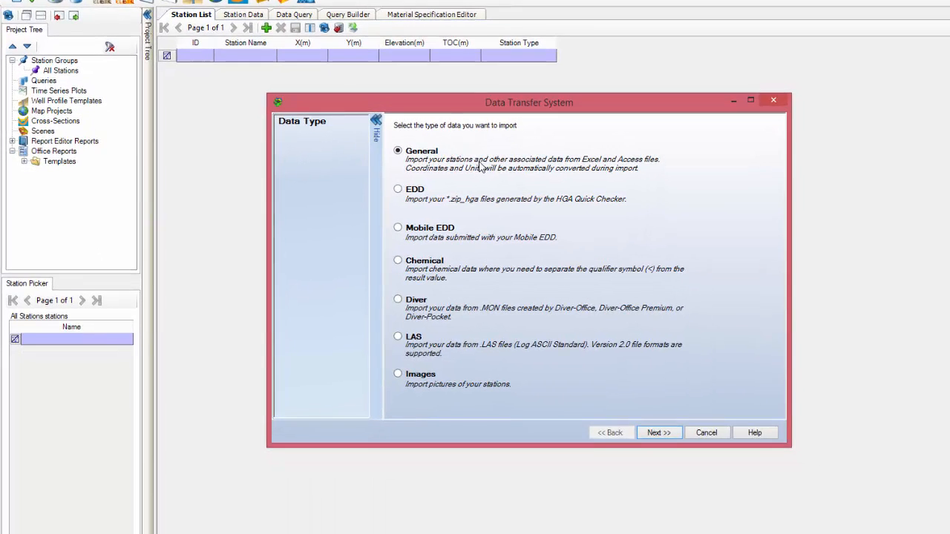
left_click(709, 514)
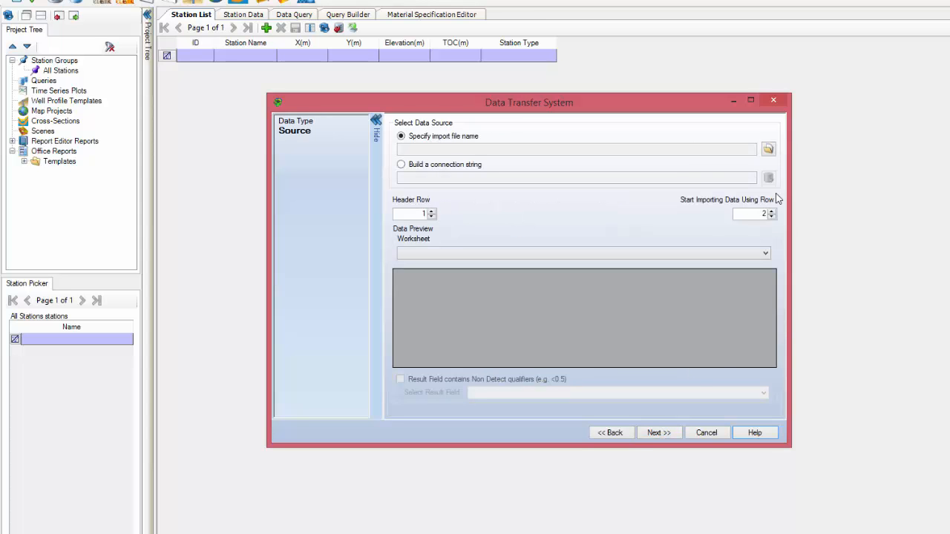
left_click(769, 153)
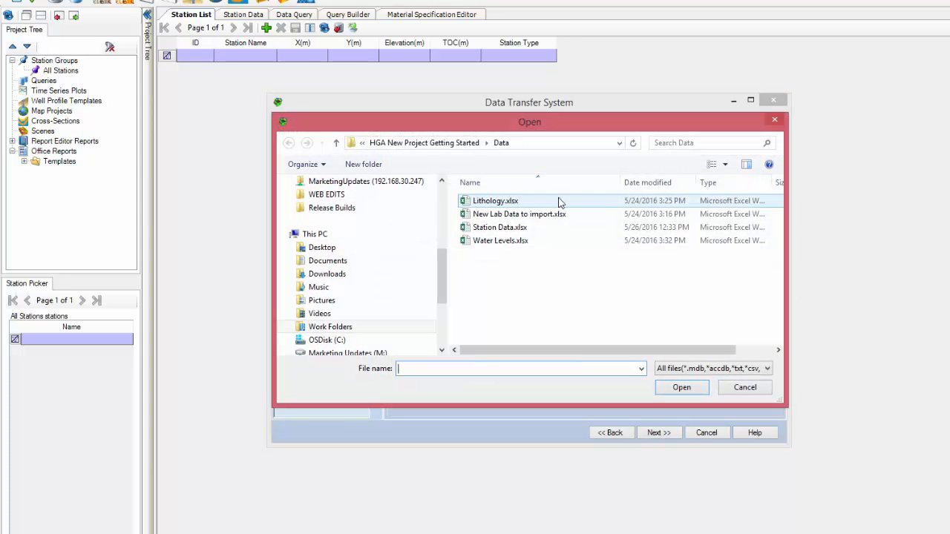
left_click(520, 228)
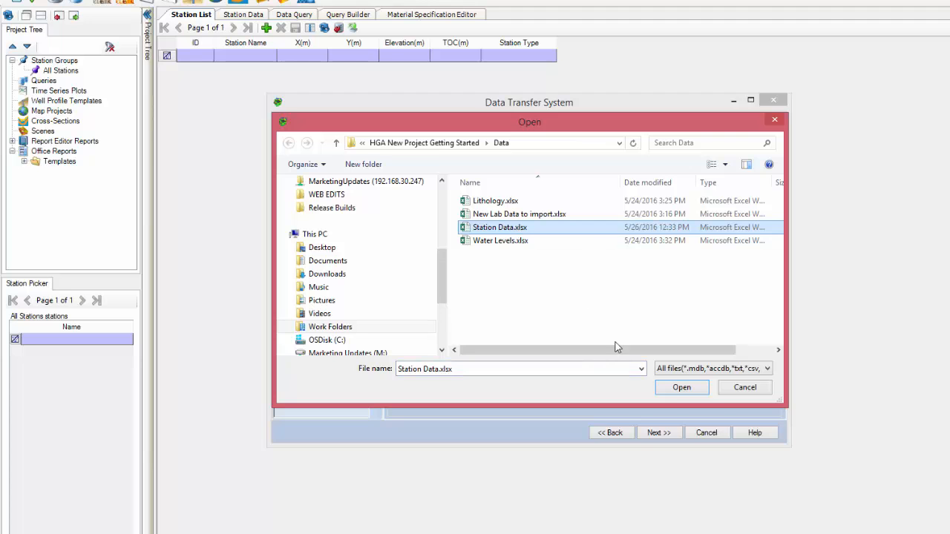
left_click(679, 387)
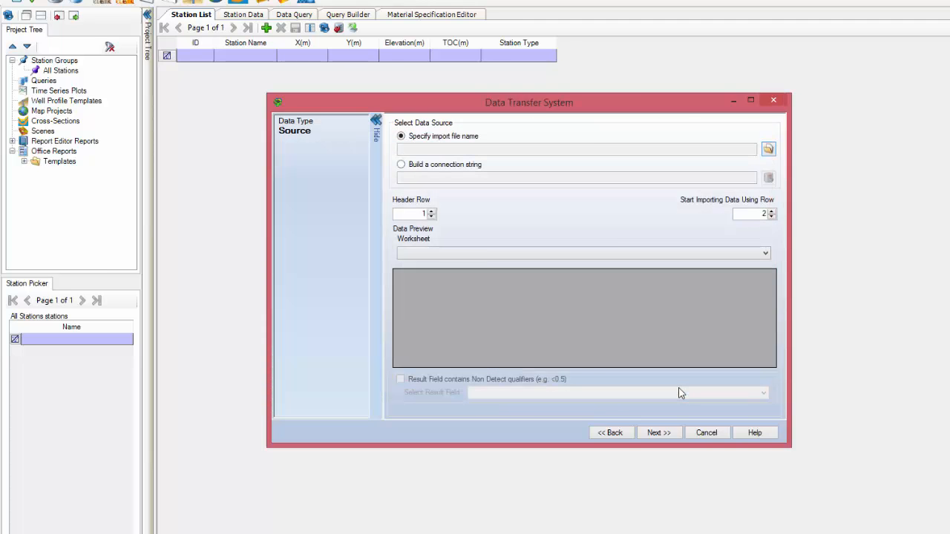
left_click(658, 433)
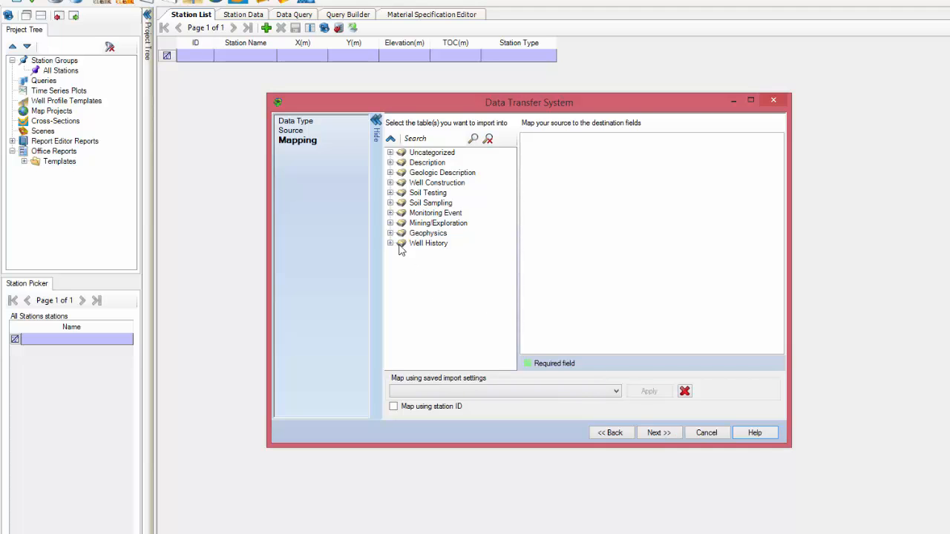
- Select the Location table under Description as the import destination and map its X and Y fields to X(m) and Y(m)
left_click(390, 163)
left_click(414, 173)
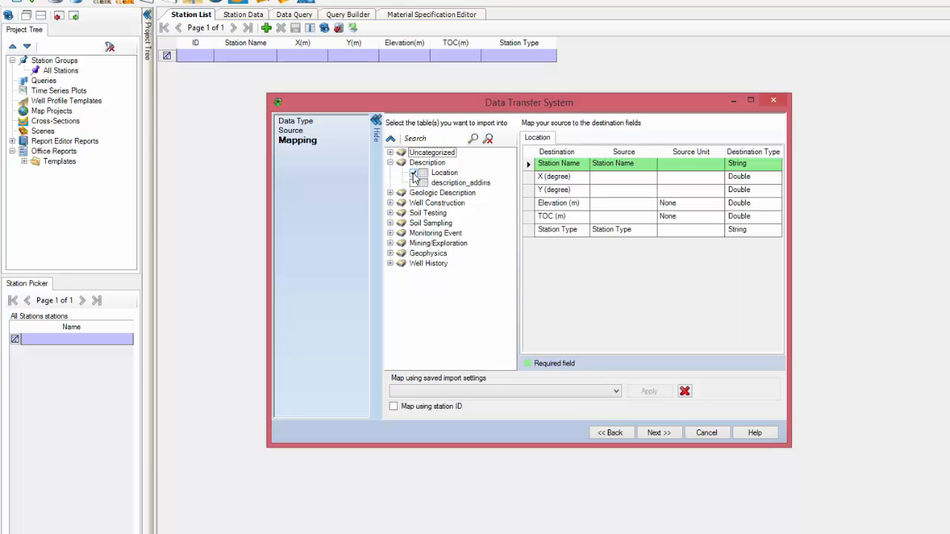
left_click(651, 179)
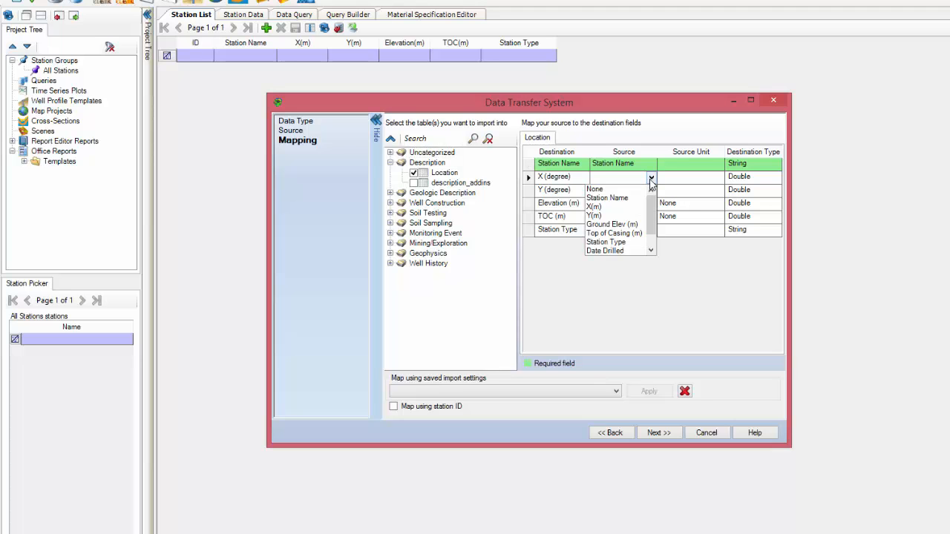
left_click(645, 196)
left_click(649, 191)
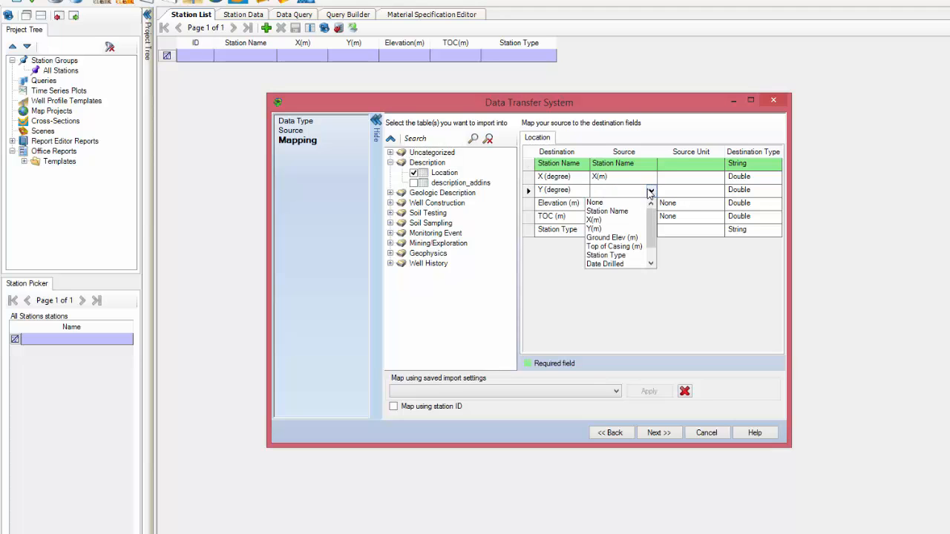
left_click(624, 230)
- Map Elevation to Ground Elev (m) and TOC to Top of Casing (m), both with source unit m
left_click(635, 204)
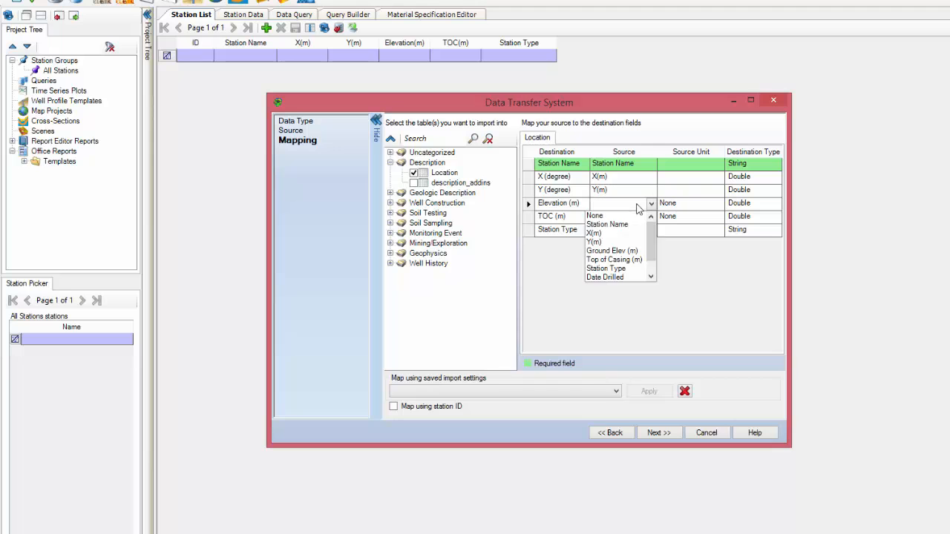
left_click(624, 252)
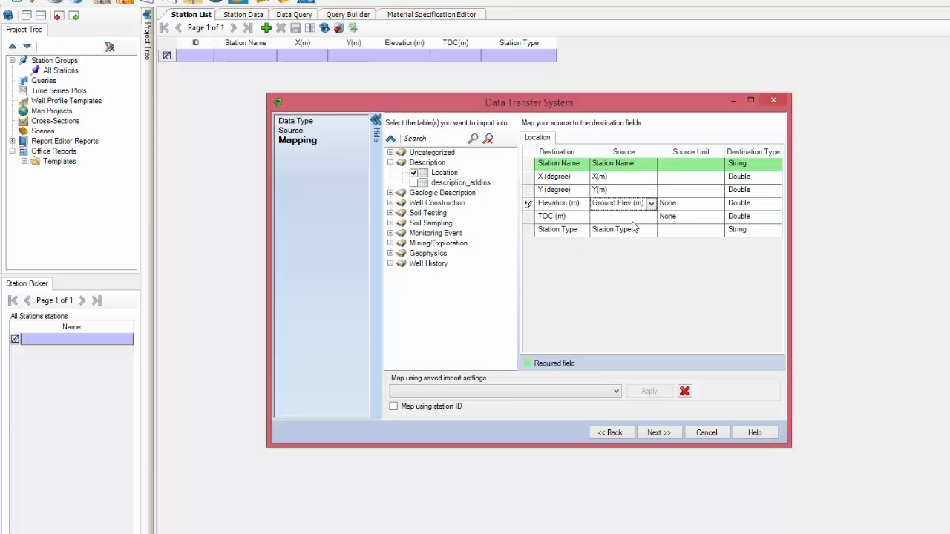
left_click(635, 218)
left_click(629, 273)
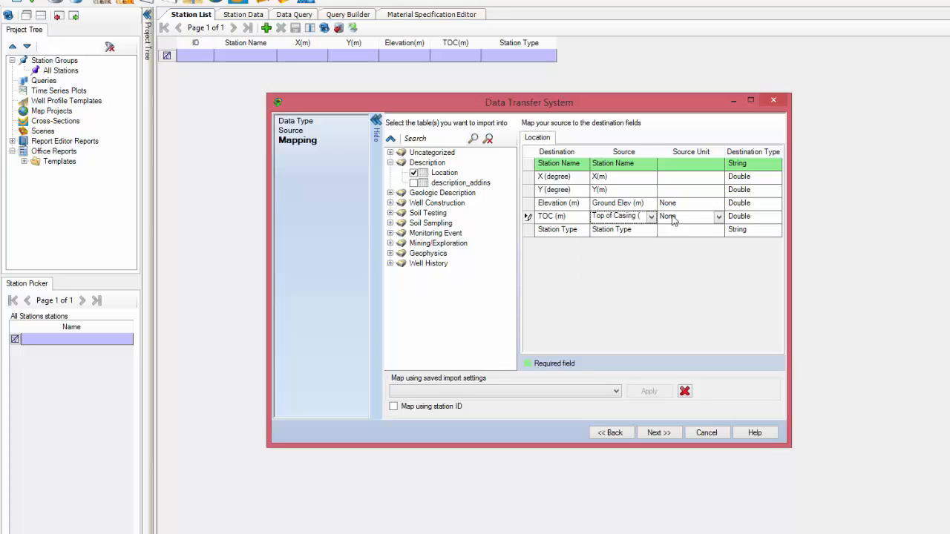
left_click(676, 204)
left_click(674, 222)
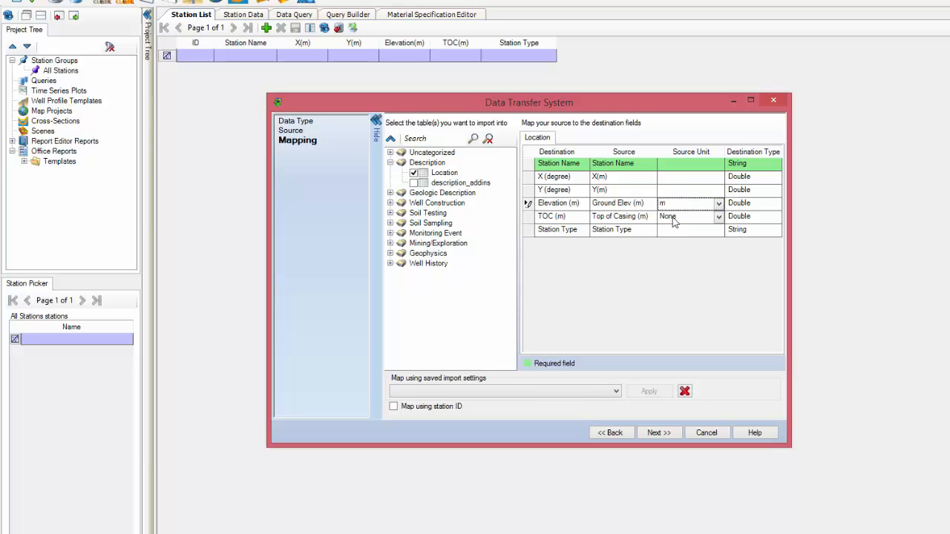
left_click(673, 219)
left_click(673, 233)
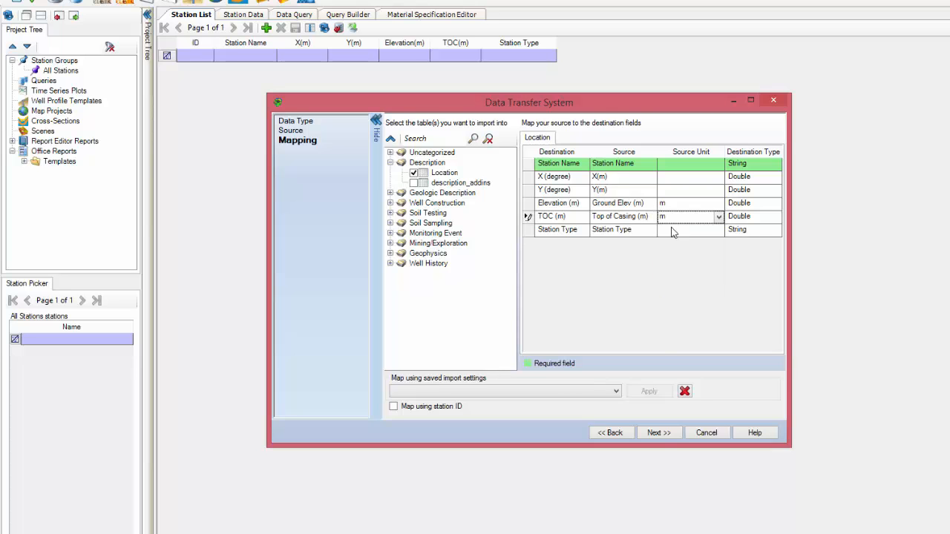
- Import the mapped station records, keeping the source projection settings, finish the transfer and look through the resulting station list
left_click(665, 436)
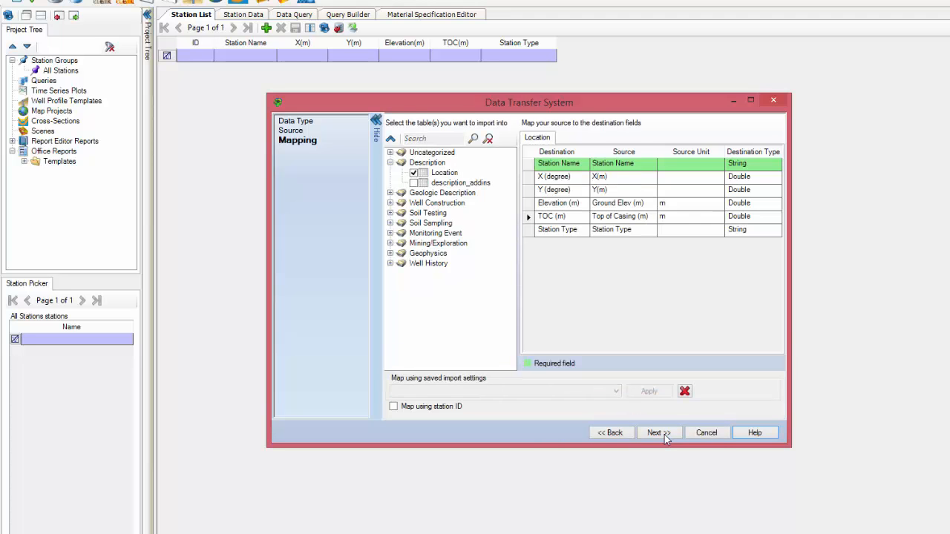
left_click(657, 432)
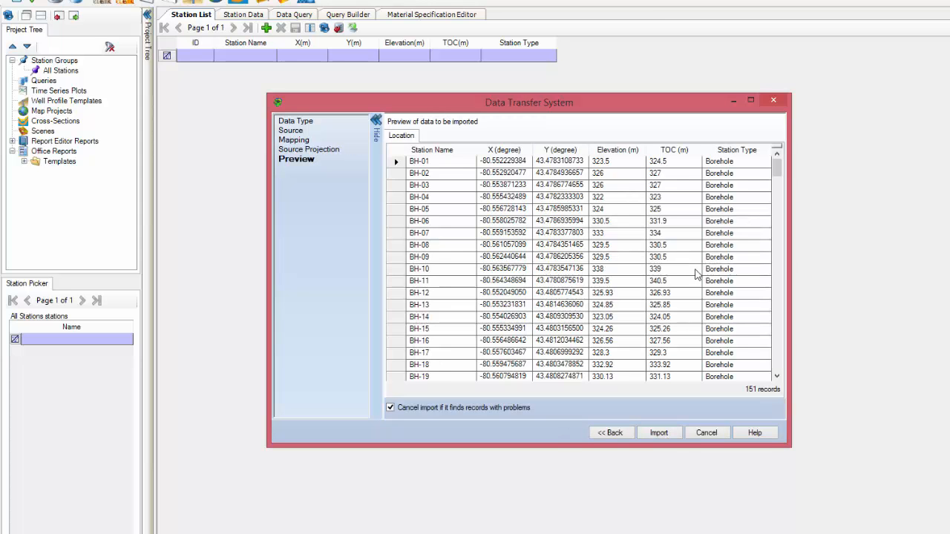
left_click(658, 433)
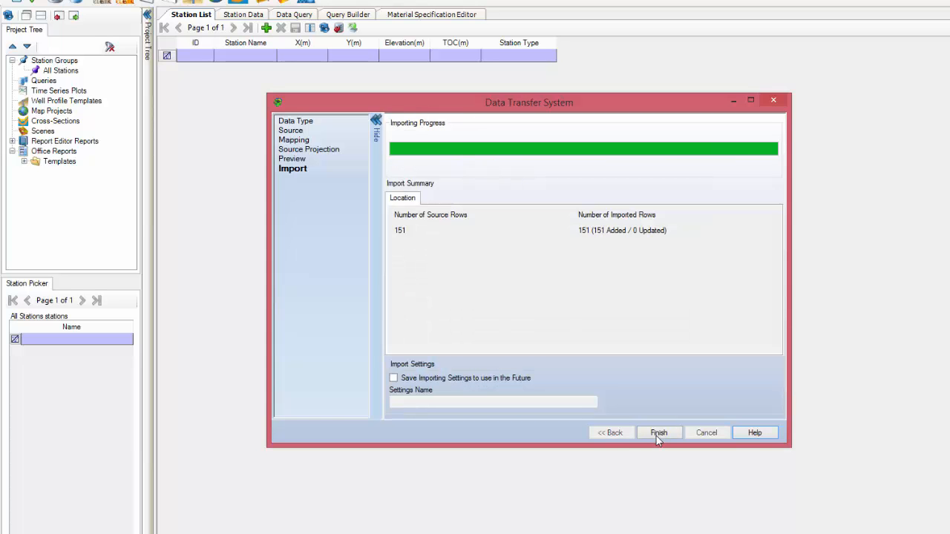
left_click(658, 434)
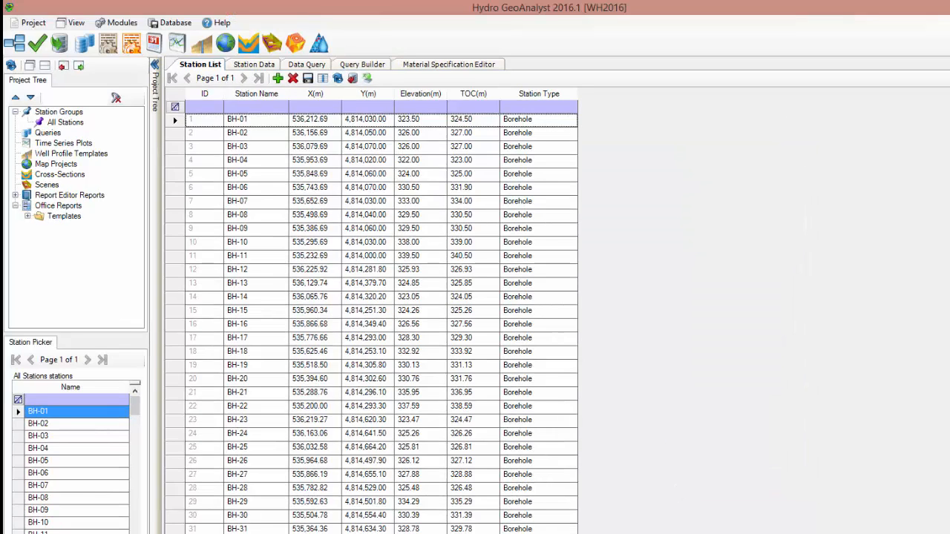
scroll(371, 319, "down", 18)
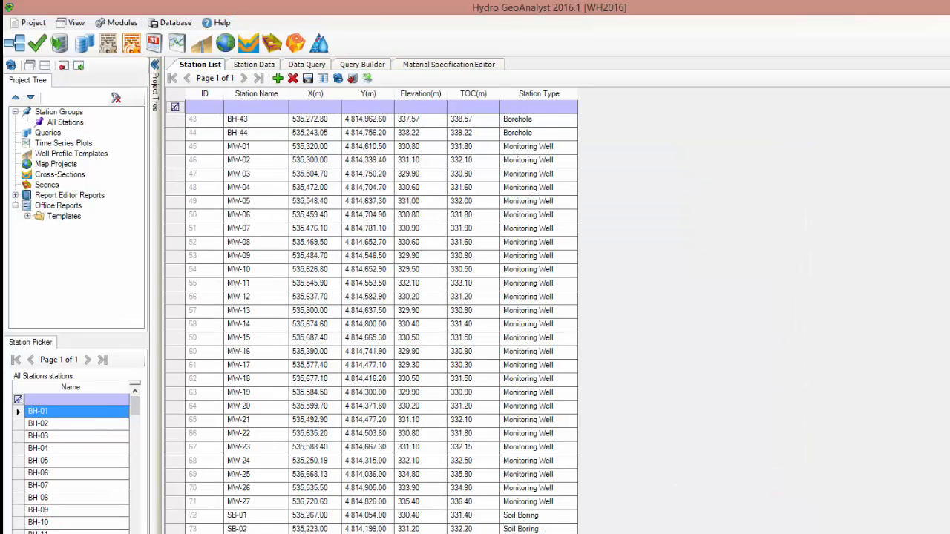
scroll(343, 497, "down", 9)
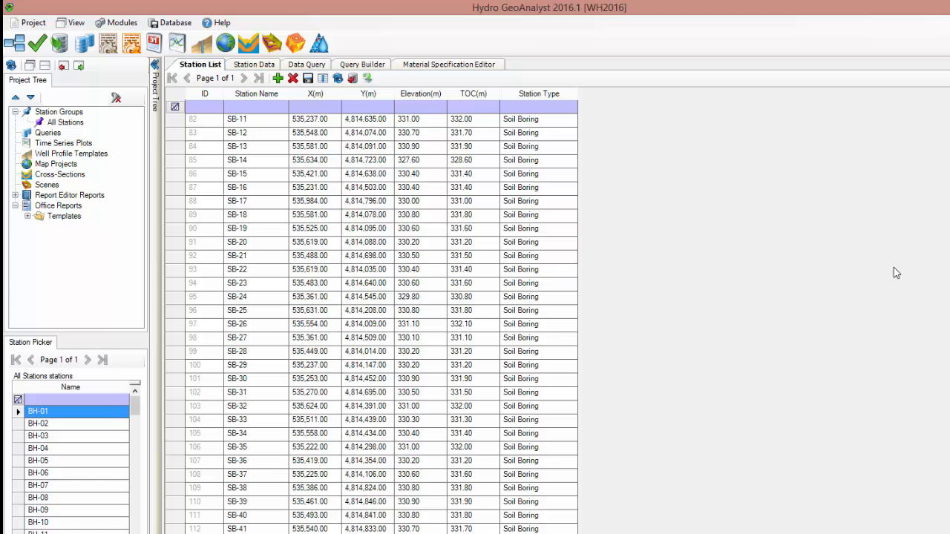
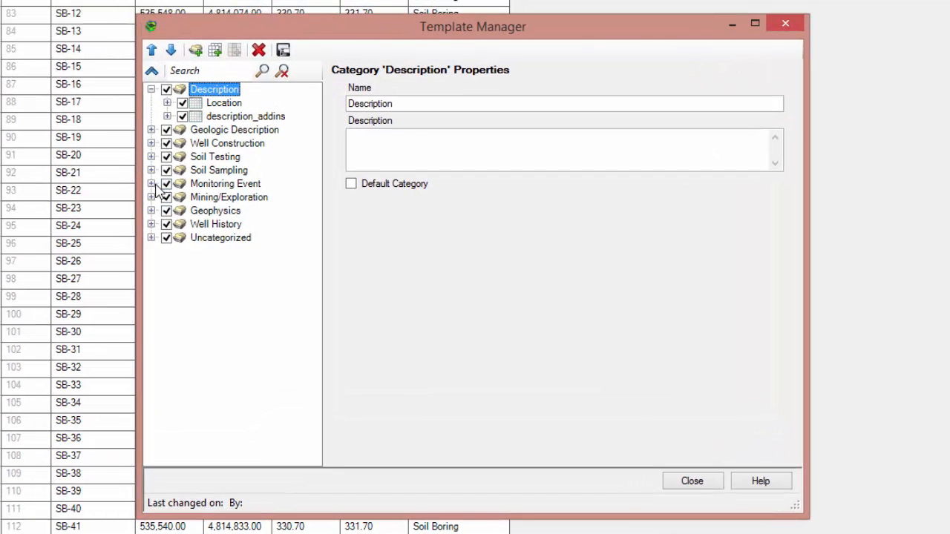
- Set the list style of the Chemical Name field in the Parameter_Result table to Optional, and close the Template Manager, reloading the project
left_click(152, 184)
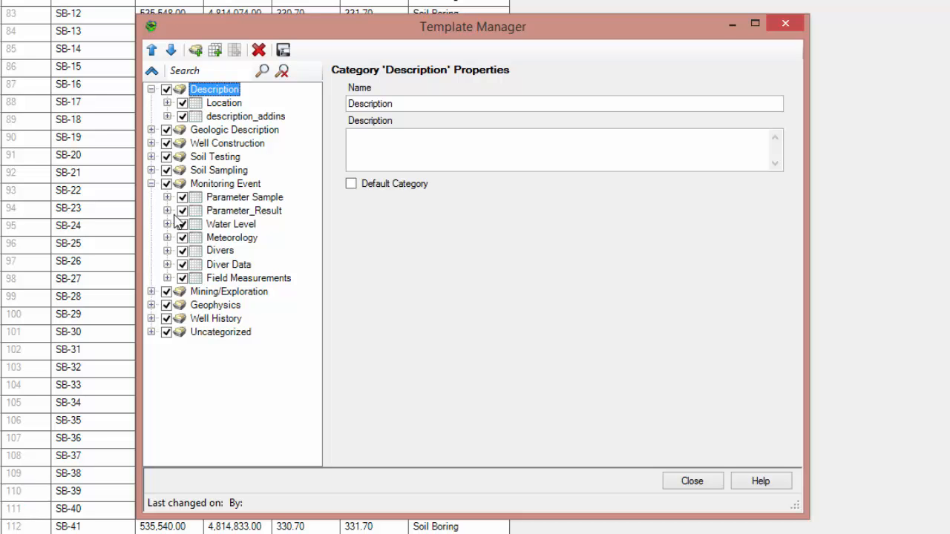
left_click(167, 211)
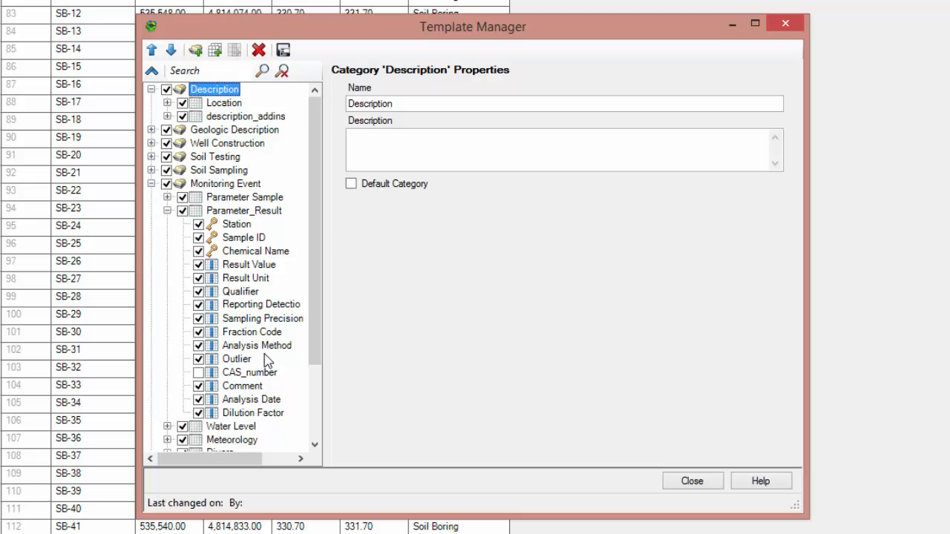
left_click(246, 252)
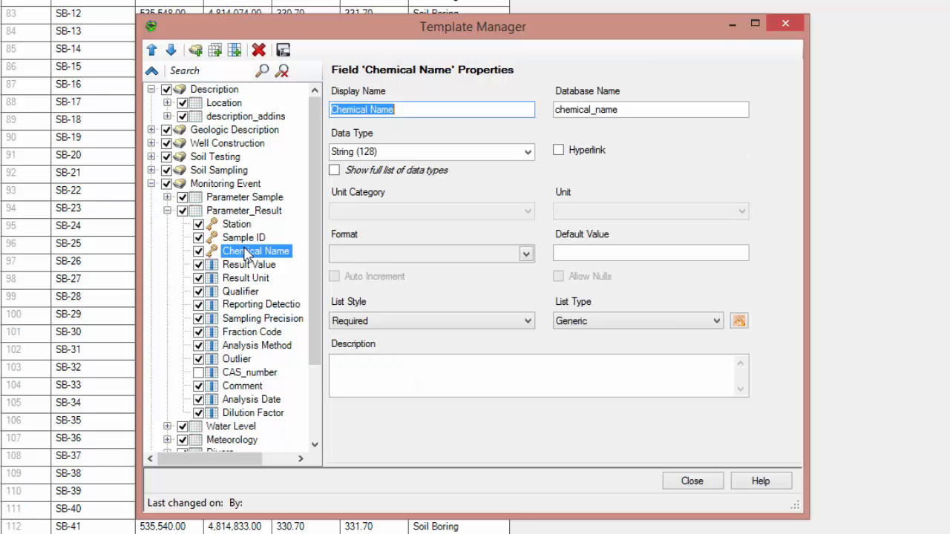
left_click(353, 322)
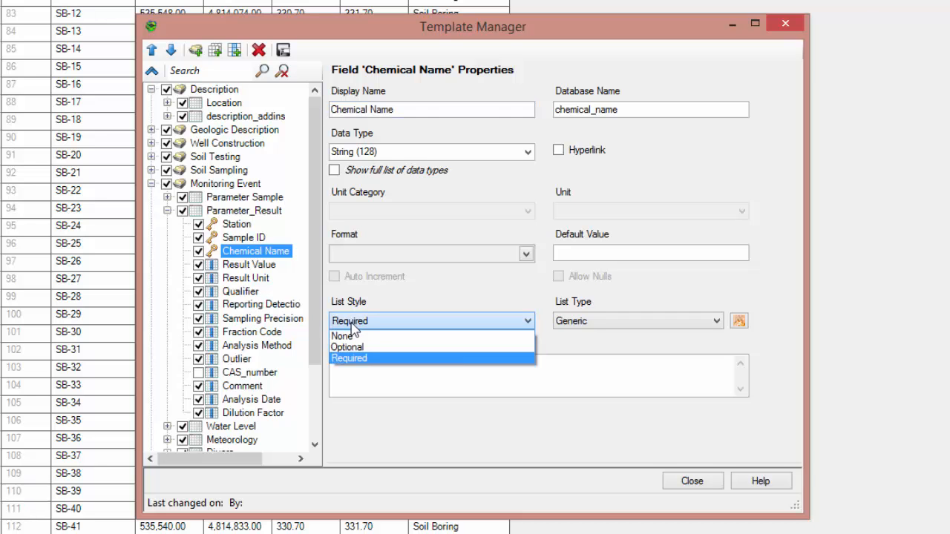
left_click(381, 350)
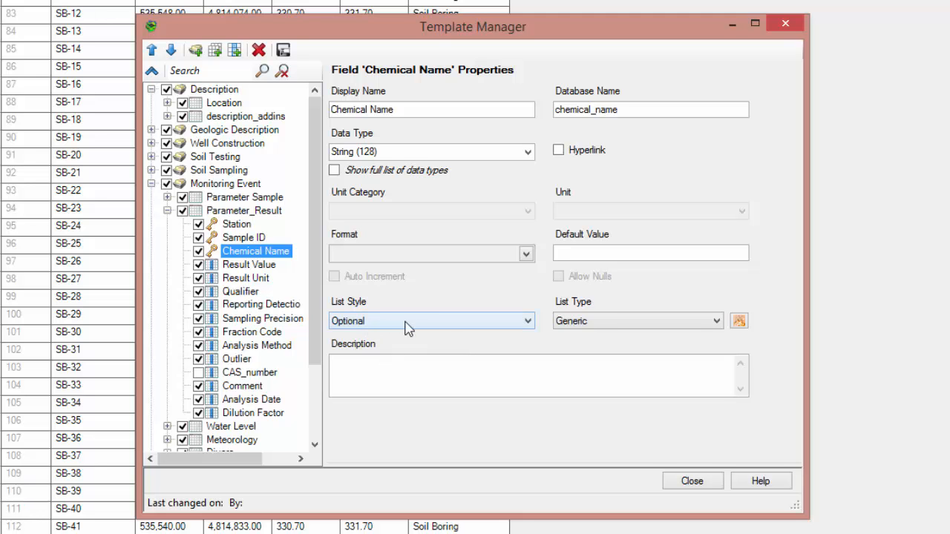
left_click(691, 484)
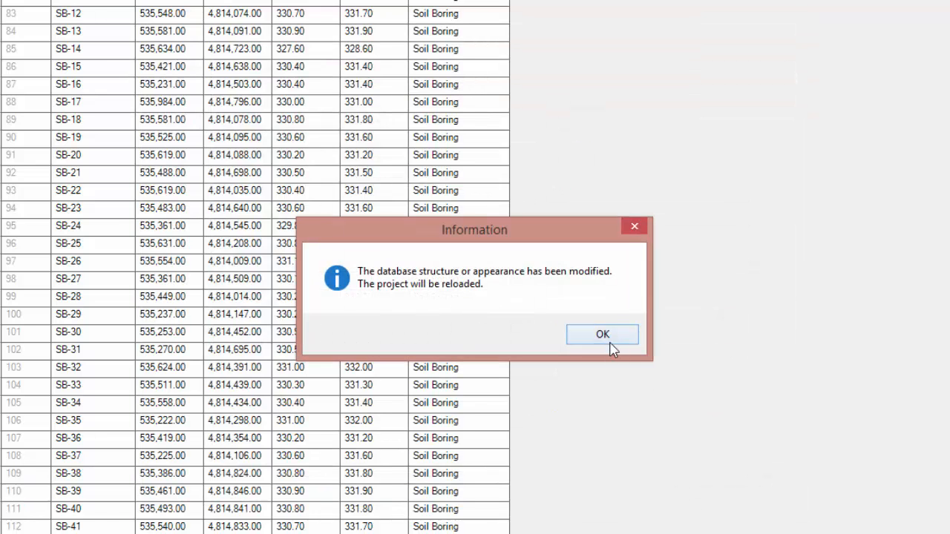
left_click(602, 335)
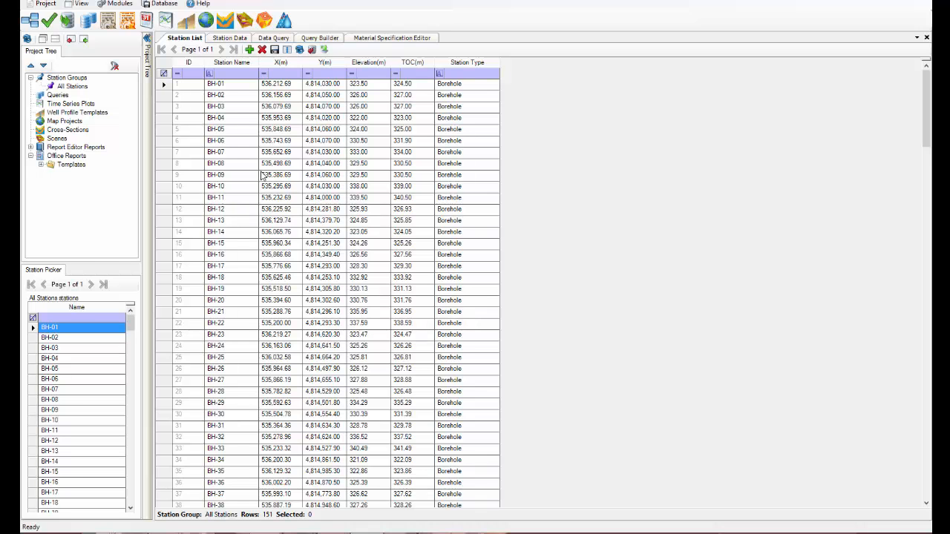
- Switch to the Data folder in File Explorer, open Lithology.xlsx in Excel and maximize its window
left_click(135, 533)
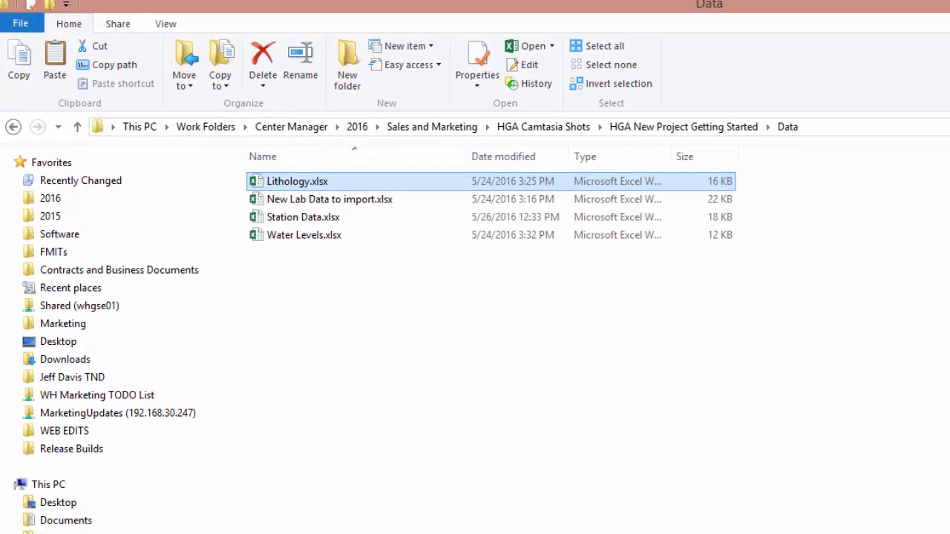
double_click(319, 182)
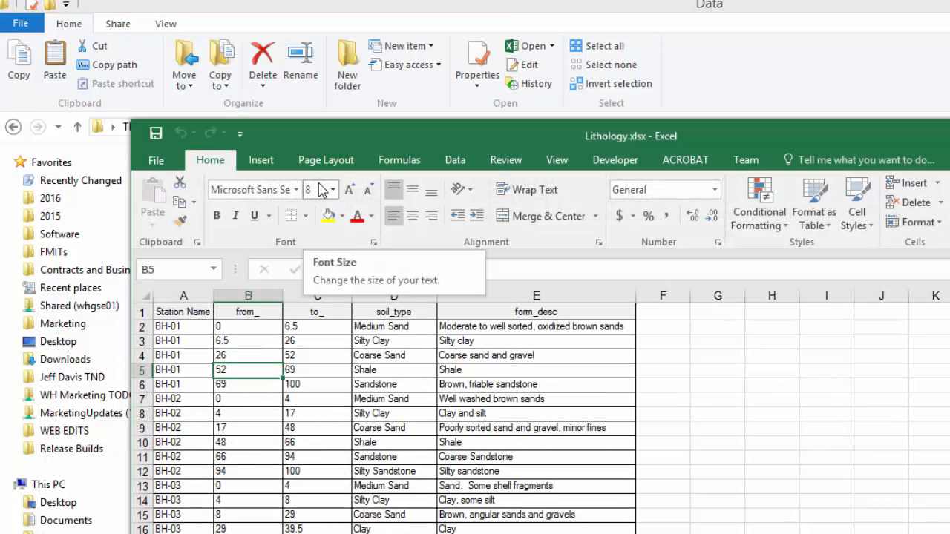
double_click(446, 135)
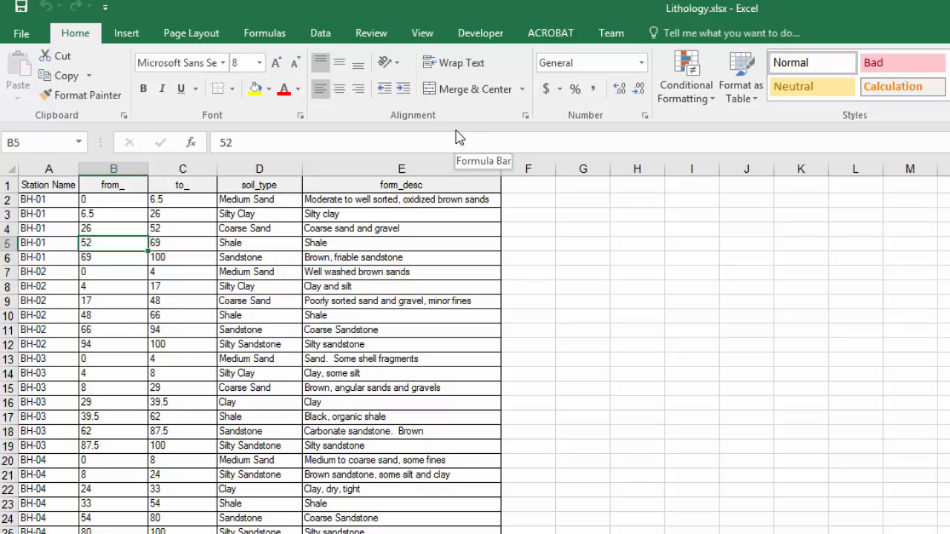
- Copy the entire soil_type column of Lithology.xlsx into column A of a new blank workbook
left_click(265, 271)
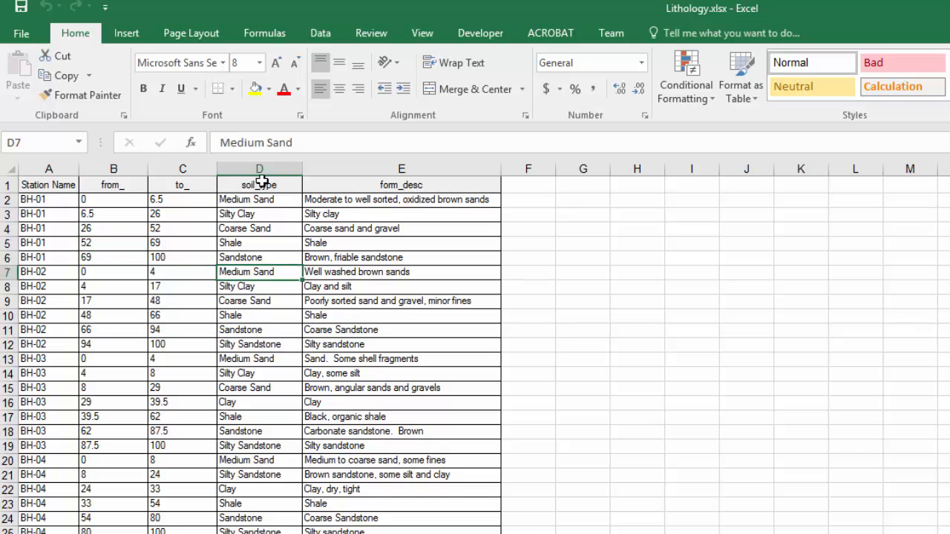
left_click(259, 168)
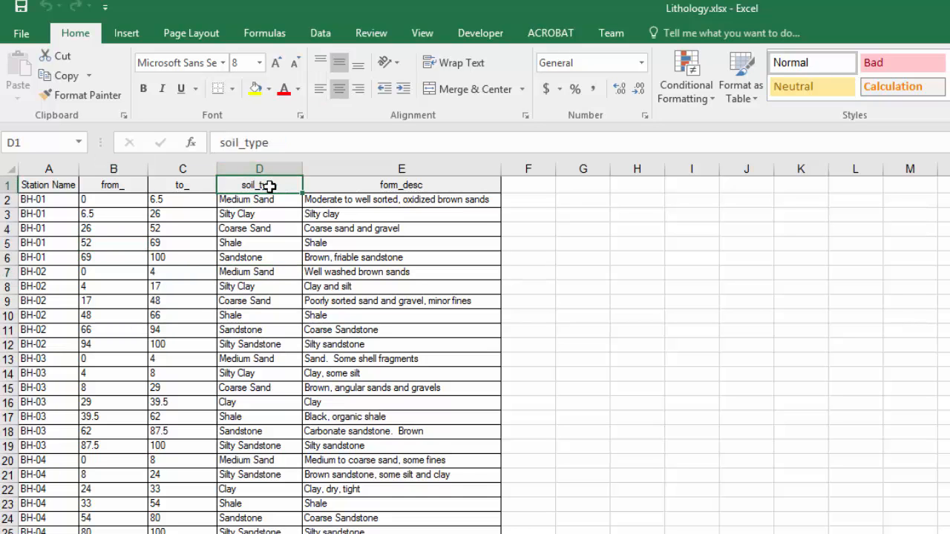
scroll(269, 186, "down", 20)
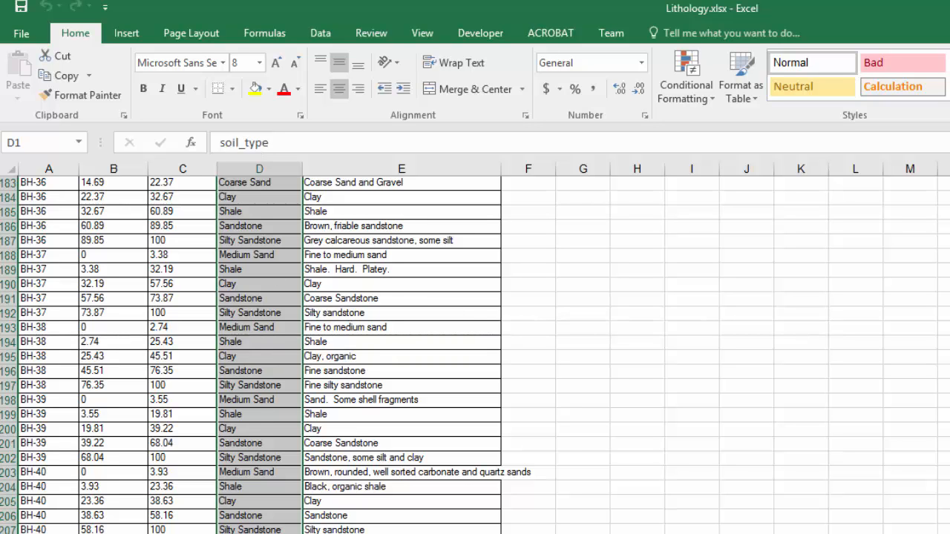
key("ctrl+n")
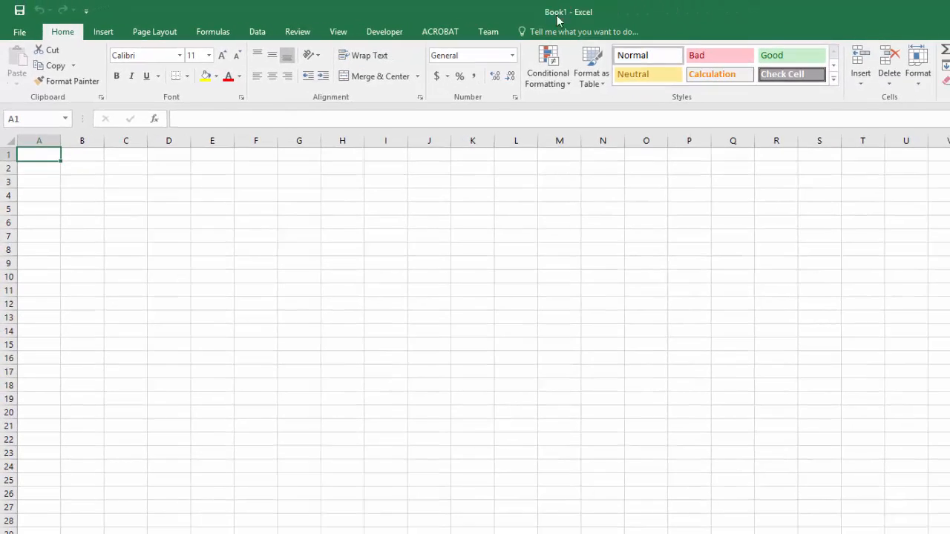
key("alt+Tab")
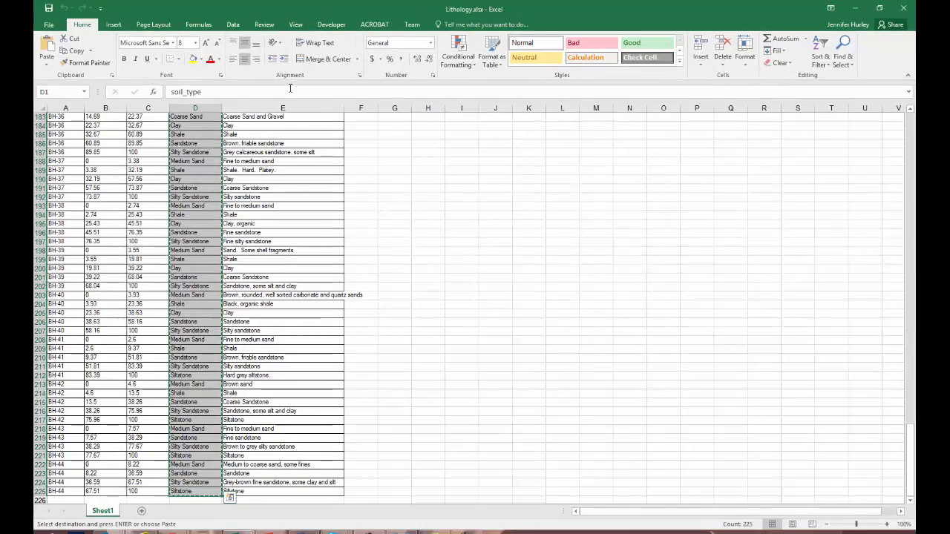
key("alt+Tab")
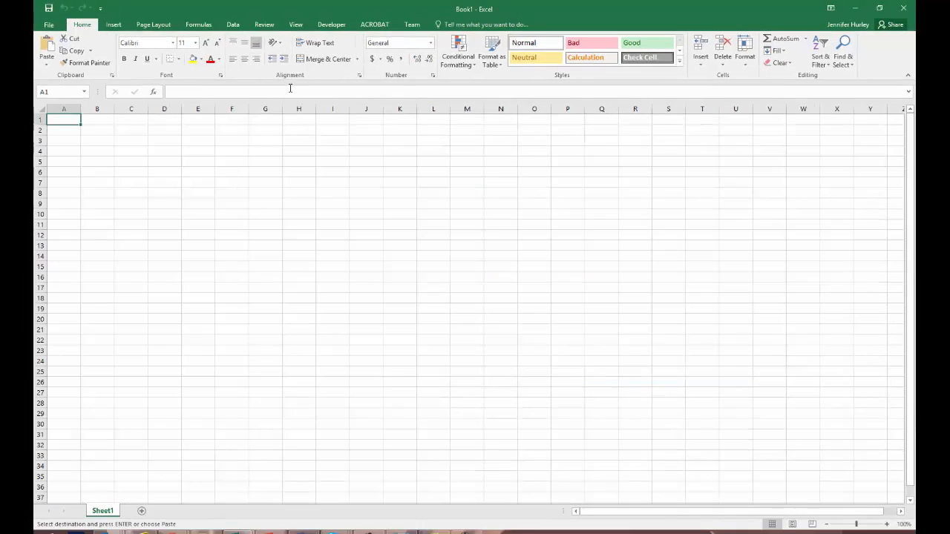
key("ctrl+v")
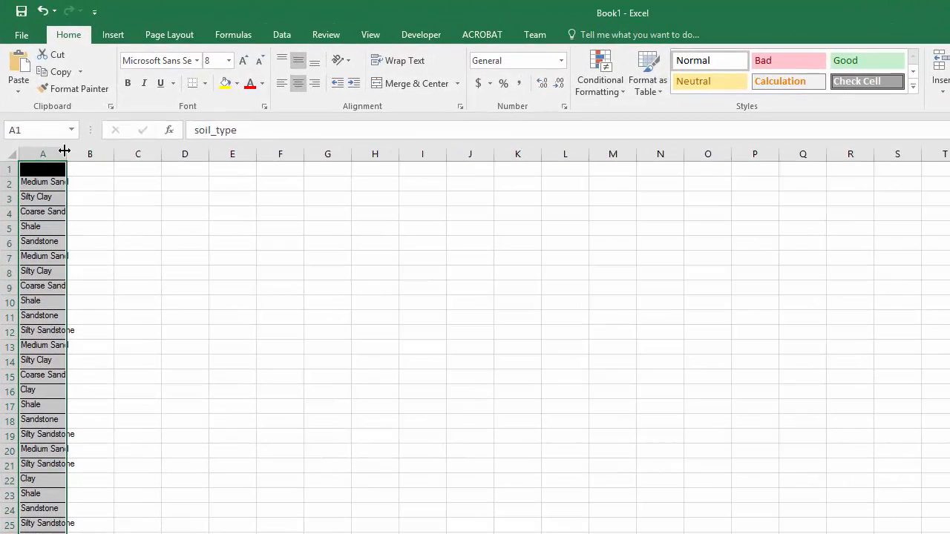
- Widen column A of the new workbook and set the soil_type header's font colour to white
left_click_drag(80, 109, 152, 111)
left_click_drag(168, 157, 212, 155)
left_click(126, 199)
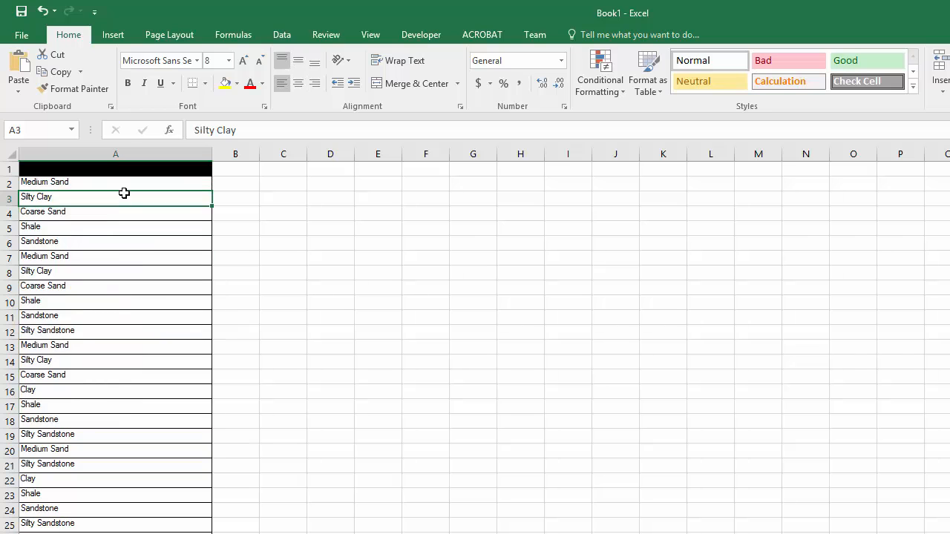
left_click(123, 174)
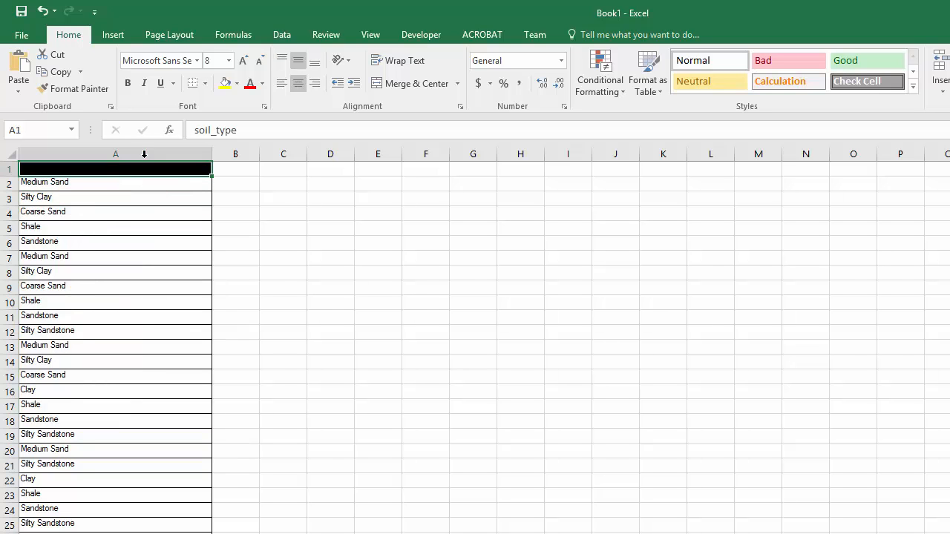
left_click(262, 83)
left_click(250, 134)
- Remove the duplicate values from the soil_type column, treating the first row as a header
left_click(219, 199)
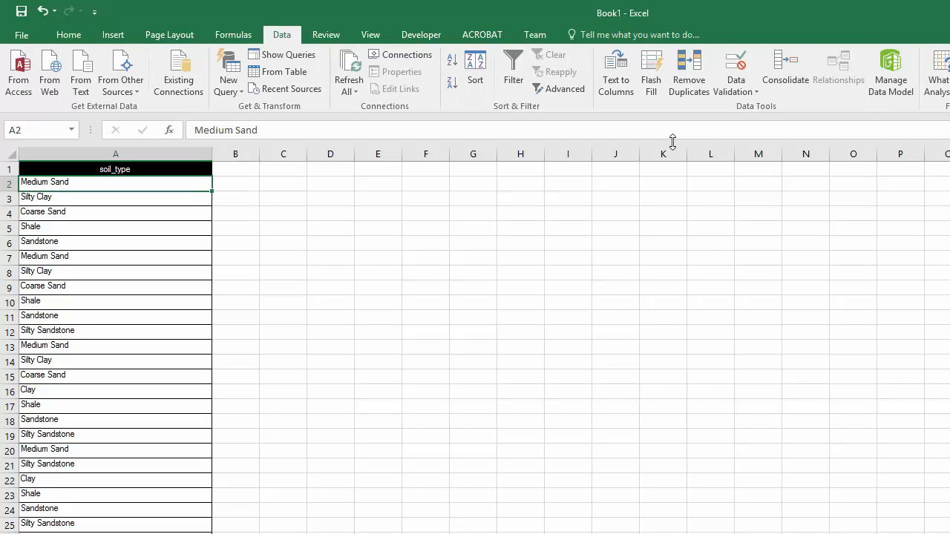
left_click(690, 73)
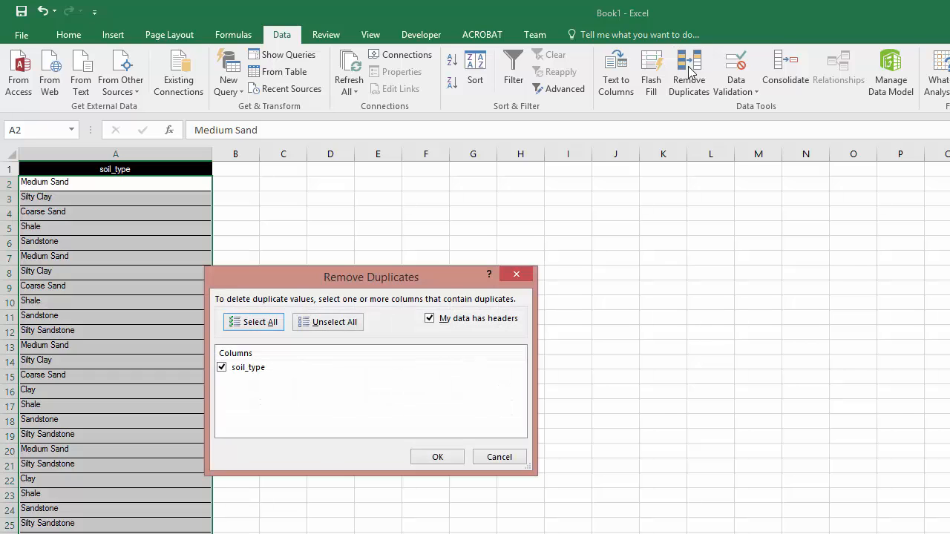
left_click(438, 457)
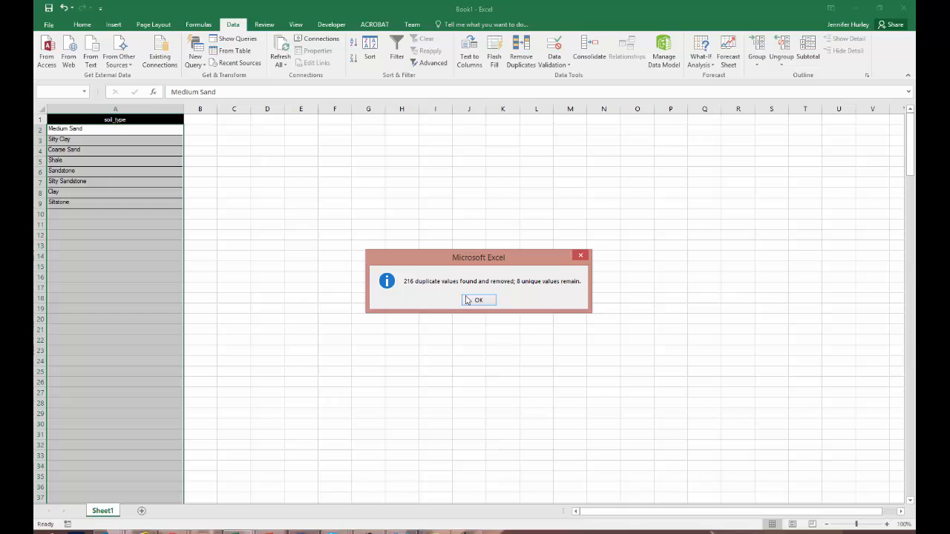
left_click(519, 333)
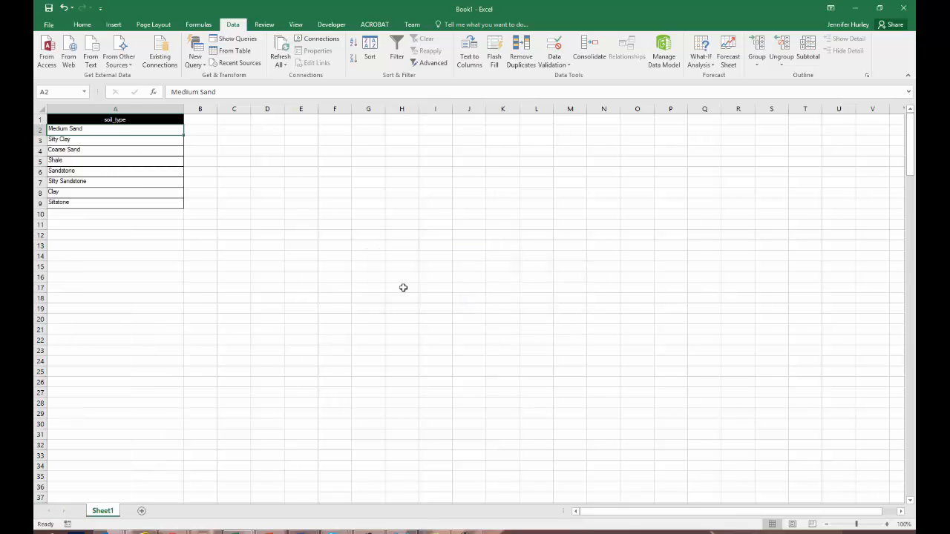
left_click_drag(114, 131, 111, 210)
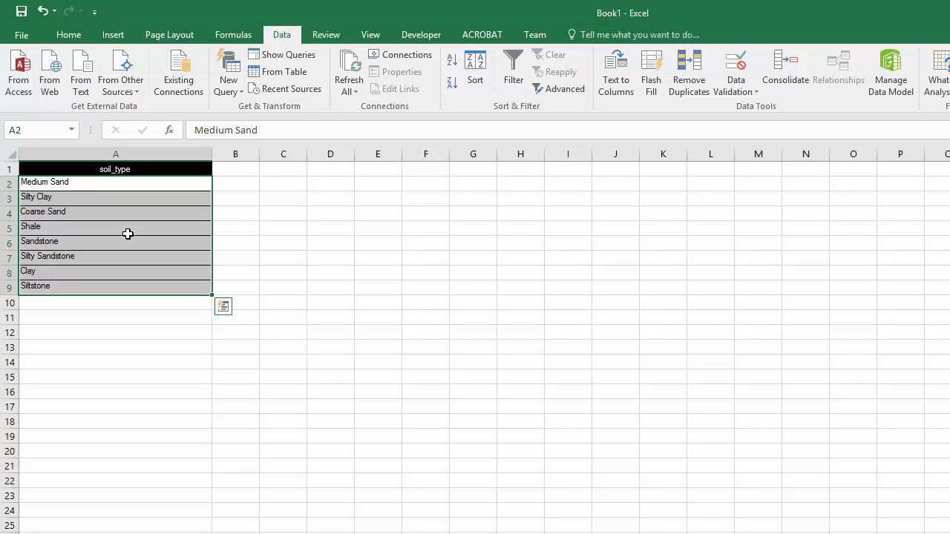
left_click(127, 234)
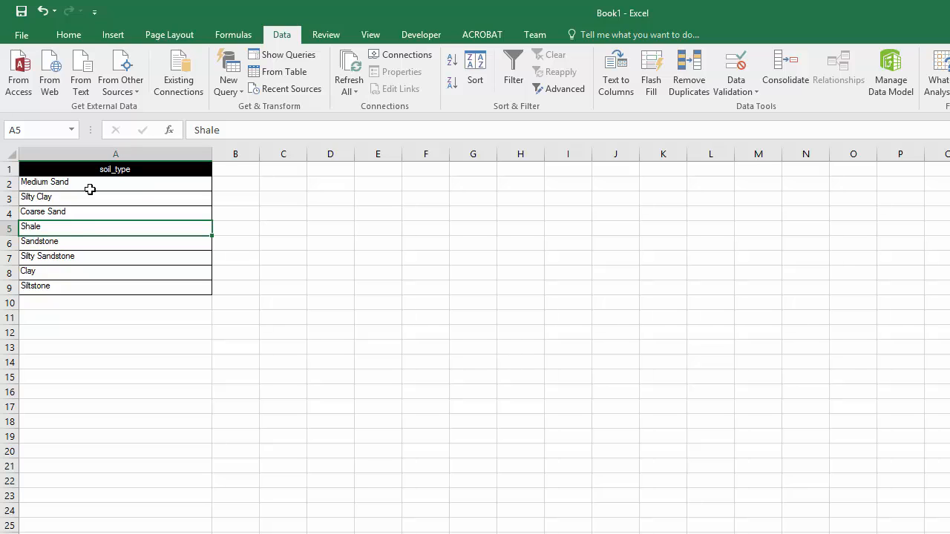
left_click(86, 250)
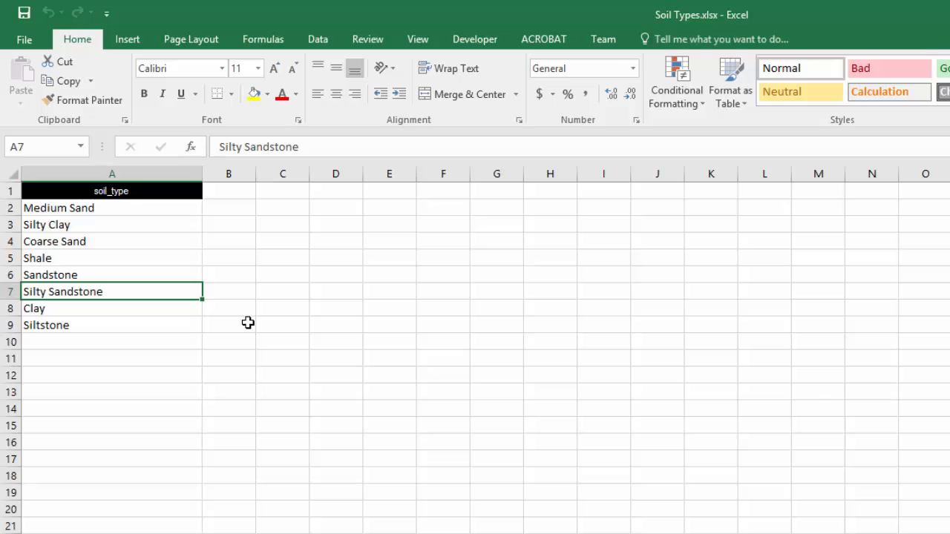
- Rename the soil_type header in cell A1 to Name and enter the header Image in cell B1
left_click(122, 195)
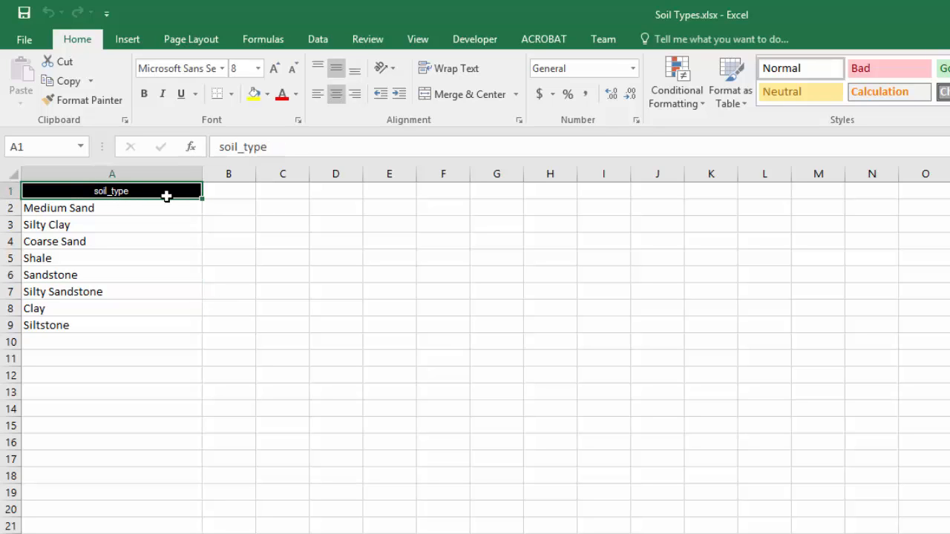
type("Name")
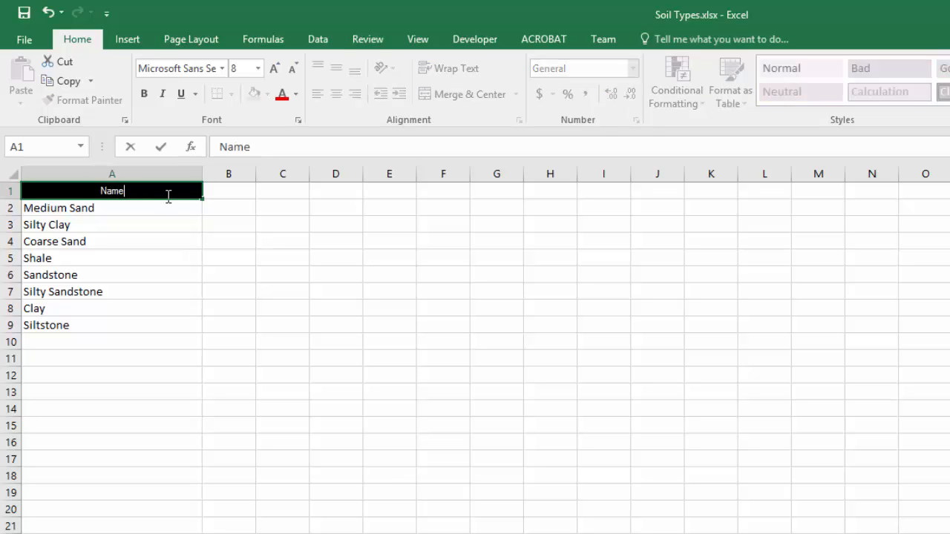
key("Tab")
type("Image")
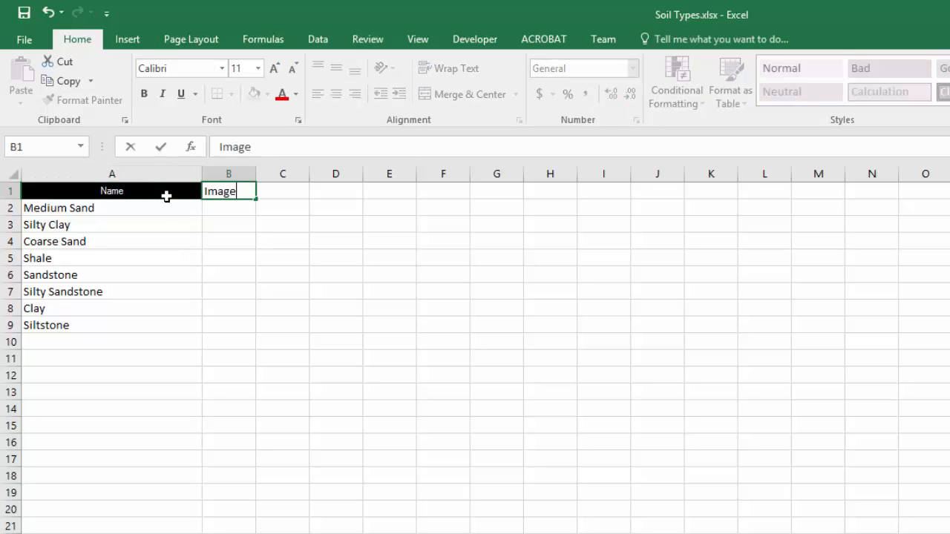
key("Return")
key("Up")
- Copy the formatting of the Name header onto the Image header in cell B1
left_click(167, 196)
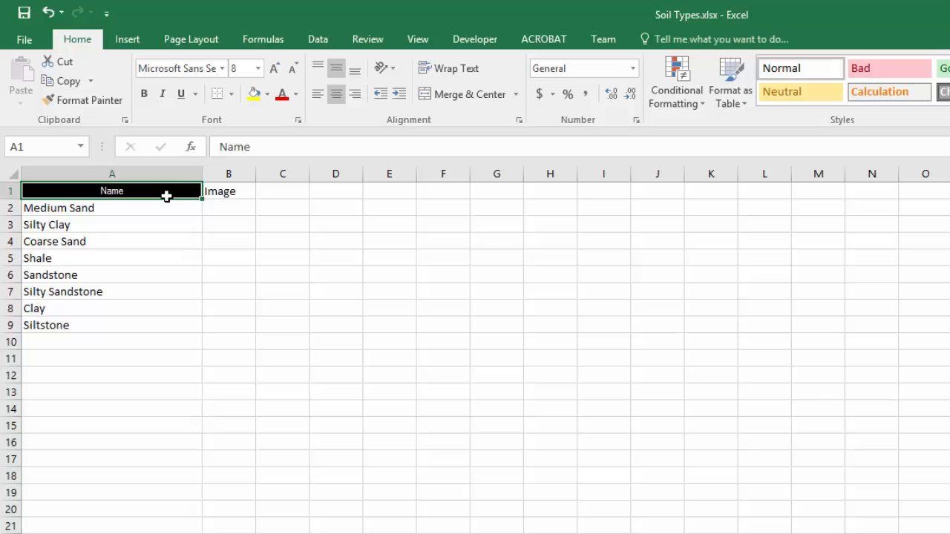
left_click(92, 104)
left_click(227, 190)
left_click(231, 259)
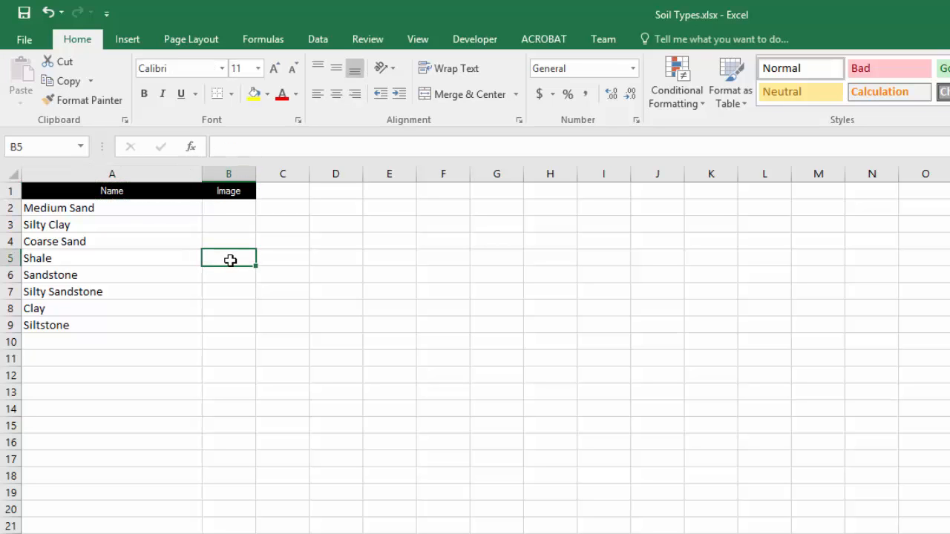
left_click(140, 192)
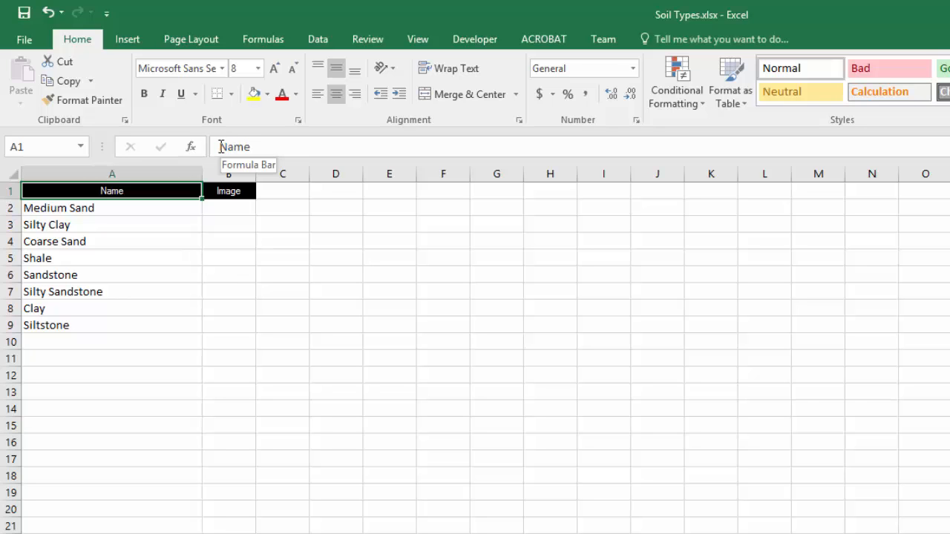
left_click(229, 191)
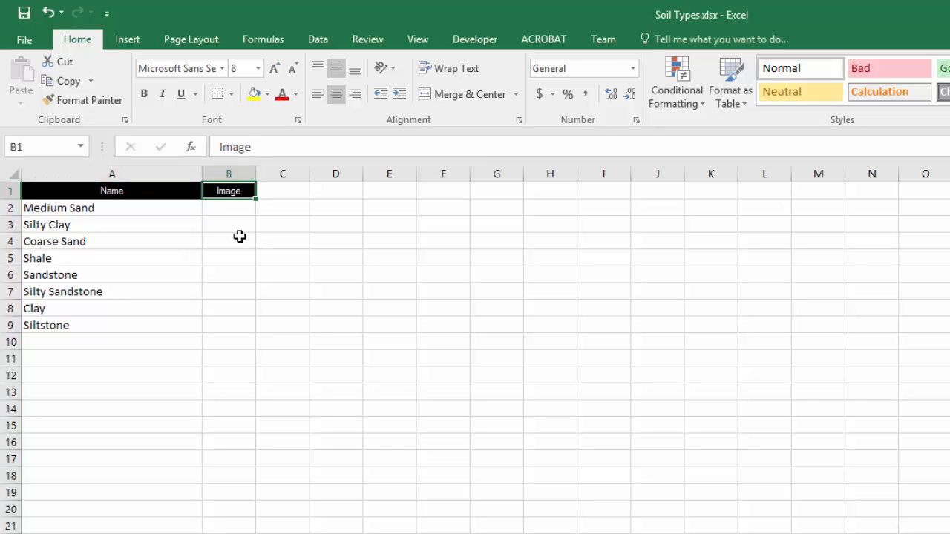
left_click(244, 293)
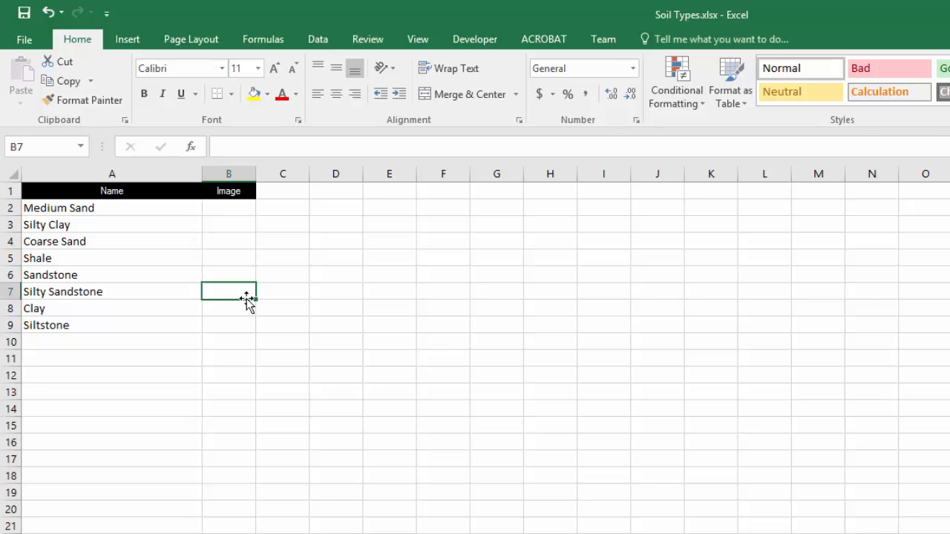
- Save the workbook in the Data folder as Soil Types.csv in CSV (Comma delimited) format, accepting the loss of incompatible features
key("alt+f")
key("a")
left_click(369, 111)
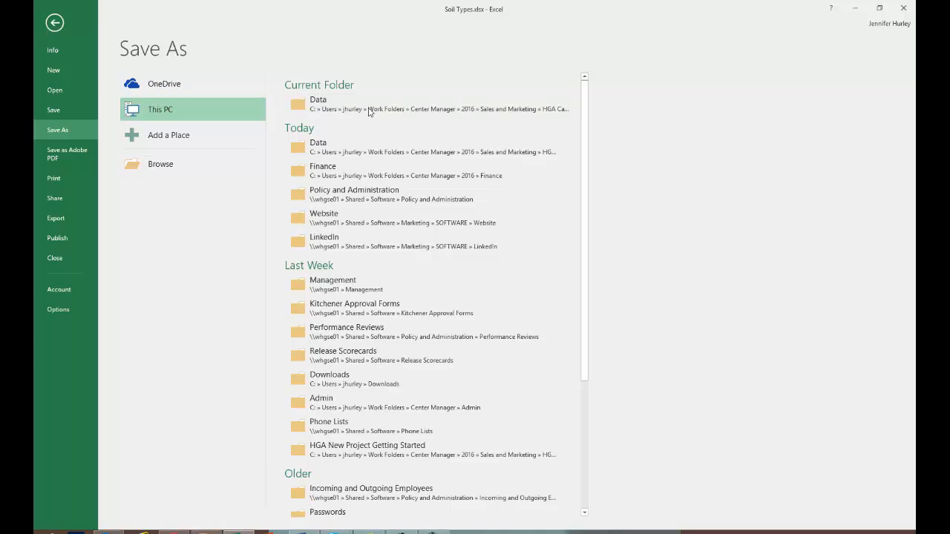
left_click(219, 458)
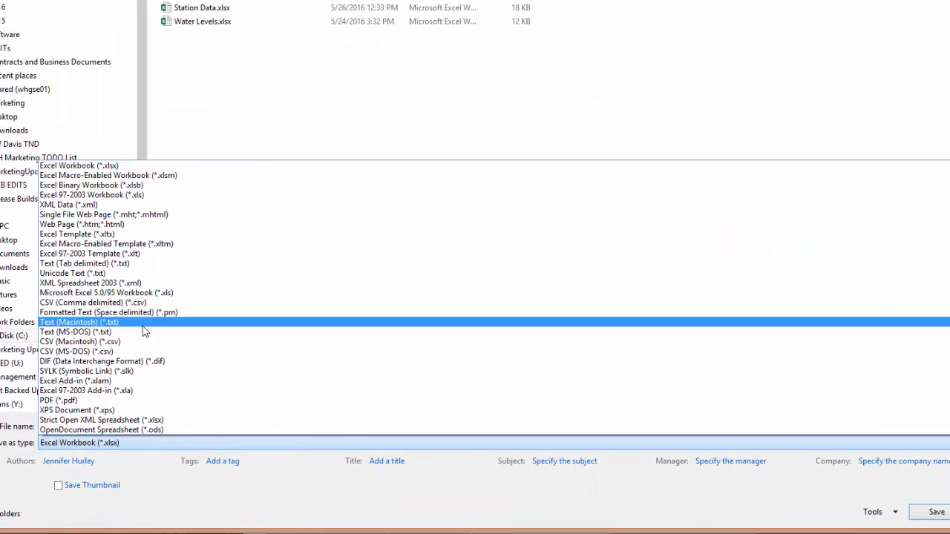
left_click(93, 303)
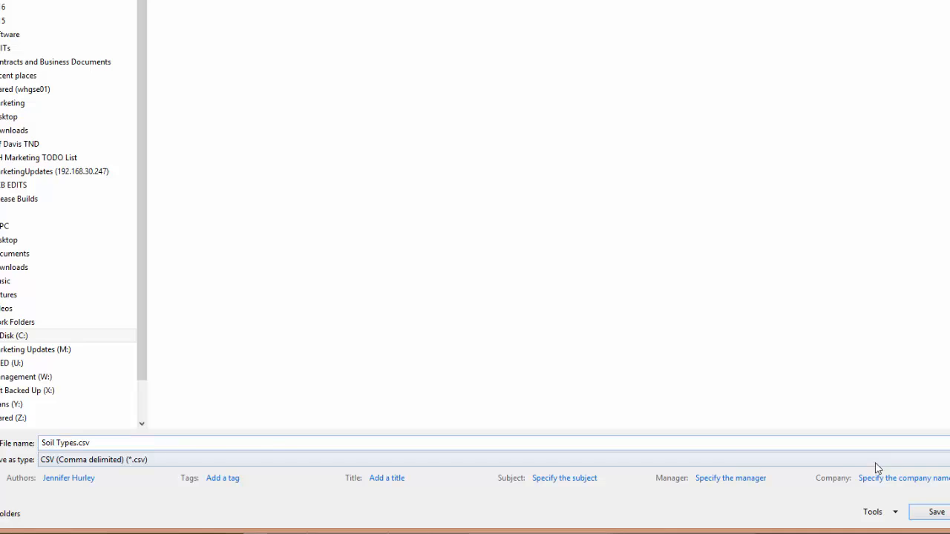
left_click(934, 512)
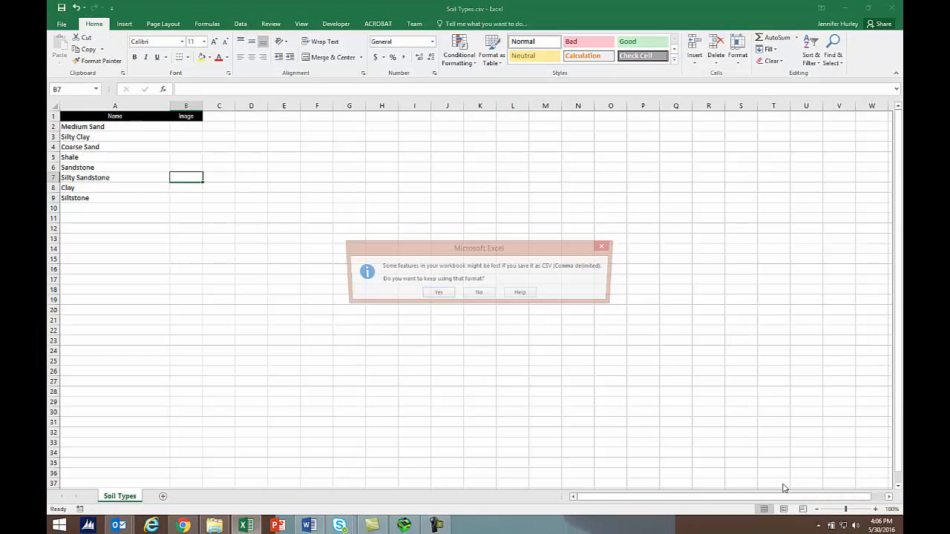
left_click(439, 294)
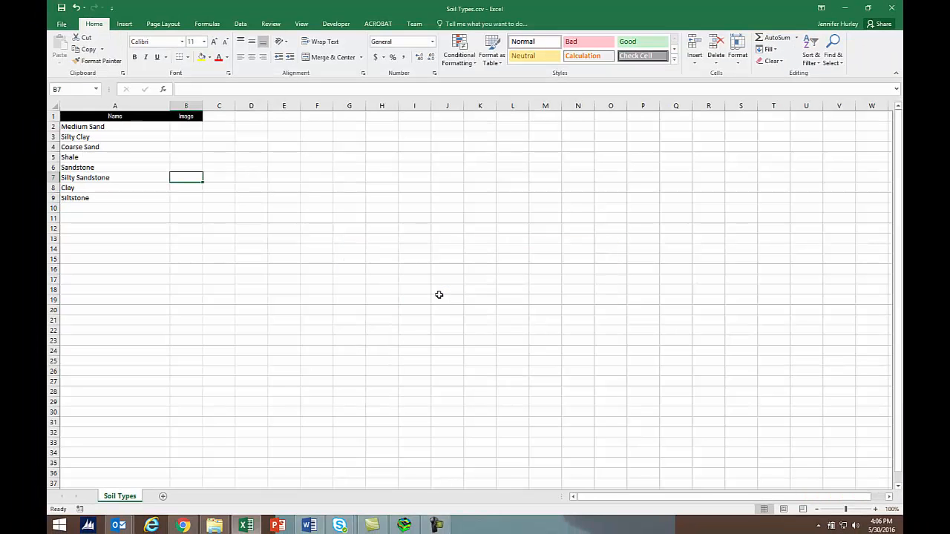
- Close the Soil Types.csv workbook and open the Material Specification Editor in Hydro GeoAnalyst
left_click(895, 10)
left_click(473, 276)
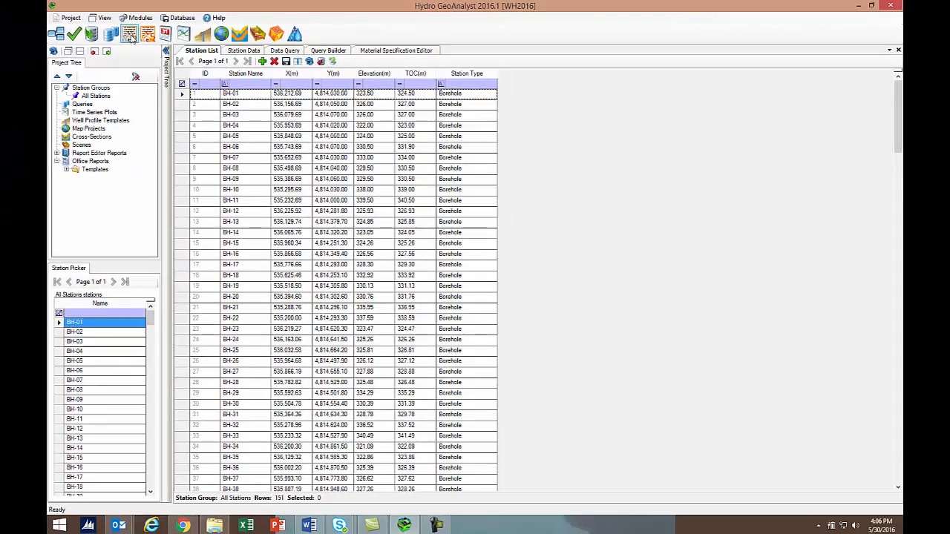
left_click(130, 35)
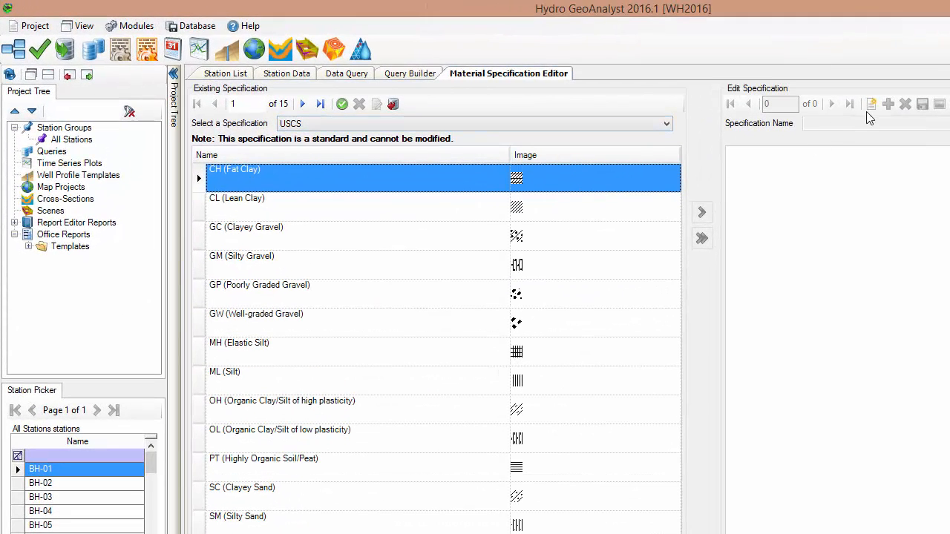
- Create a new material specification named Kitchener
left_click(872, 106)
key("BackSpace")
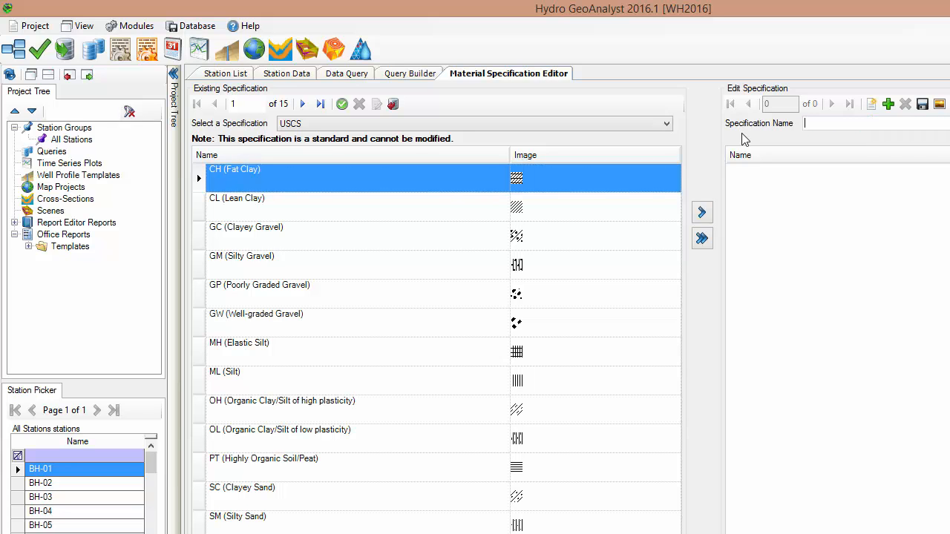
type("Kitchener")
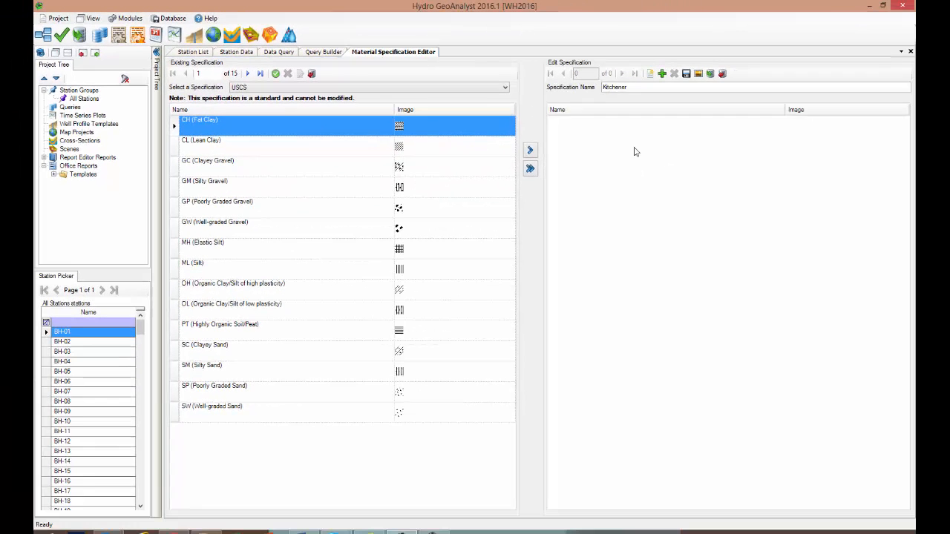
- Import the soil names from Soil Types.csv in the Data folder into the Kitchener specification
left_click(710, 75)
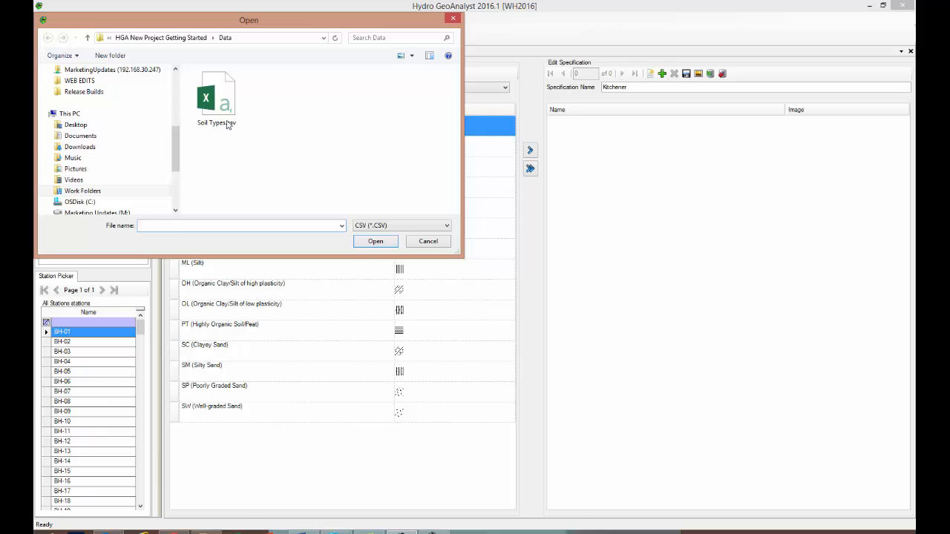
left_click(221, 98)
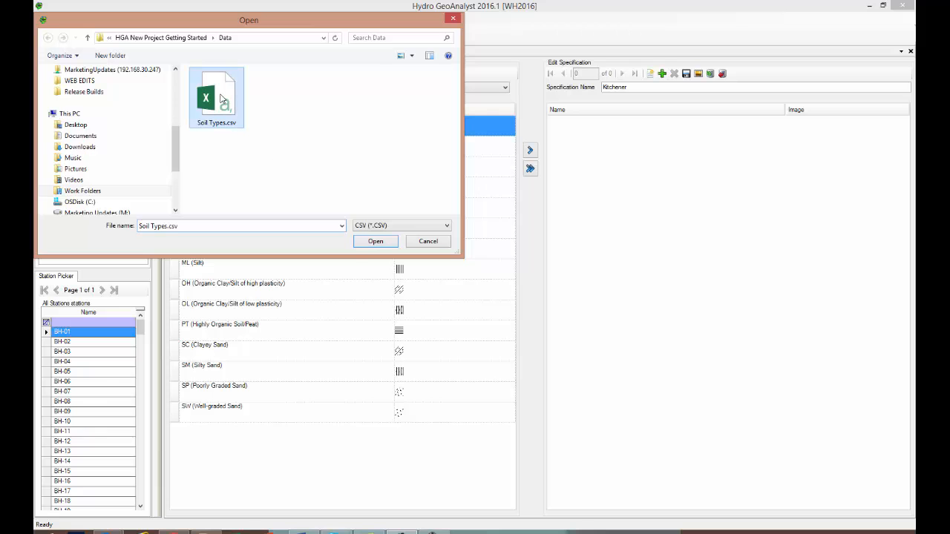
left_click(375, 242)
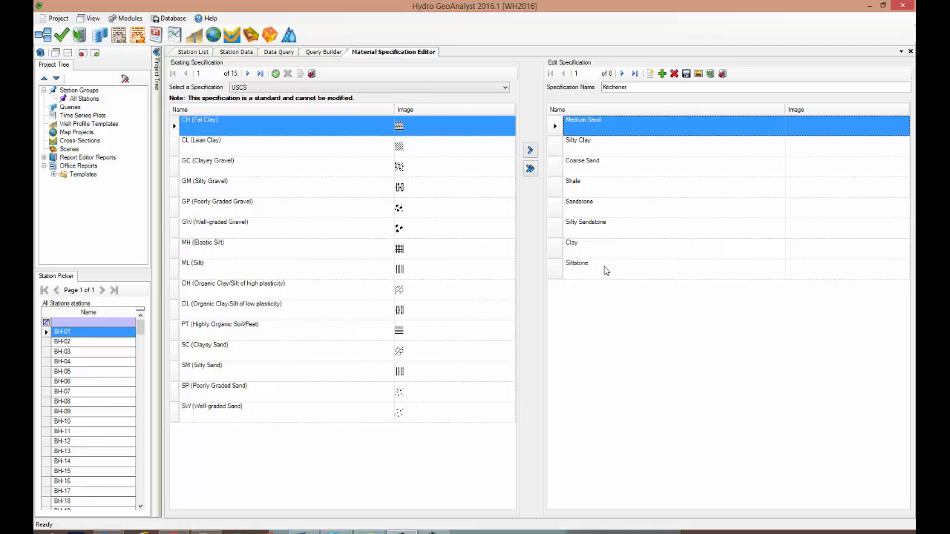
left_click(819, 130)
left_click(830, 127)
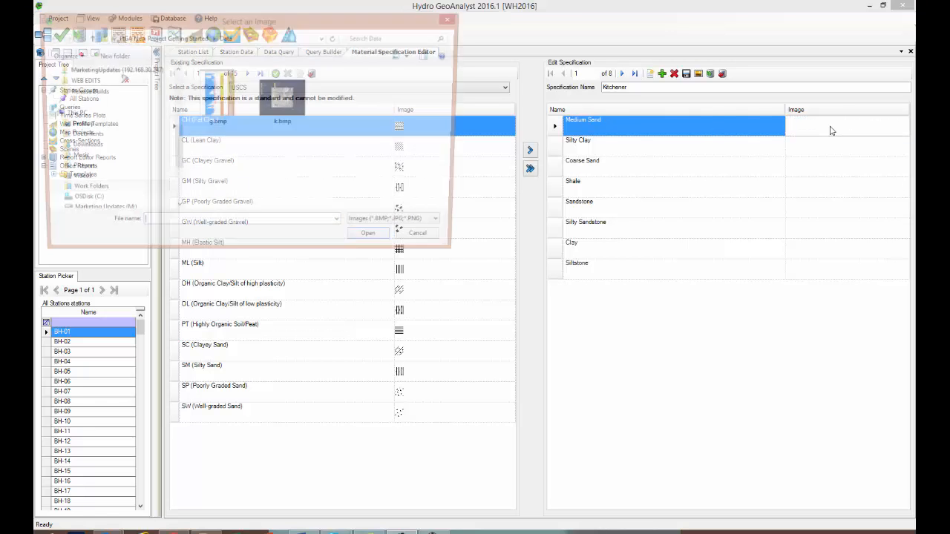
left_click(420, 243)
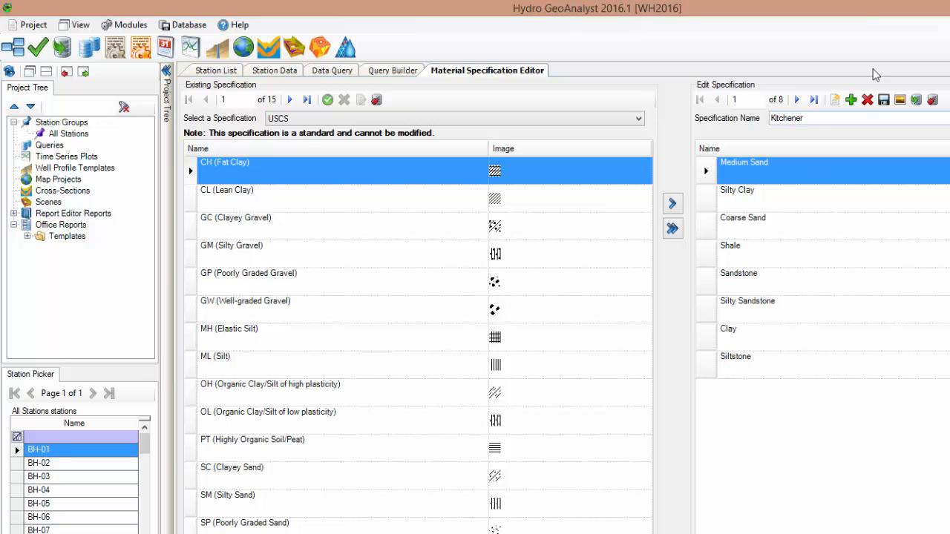
- Save the Kitchener soil specification and set it as the active one among the existing specifications
left_click(884, 101)
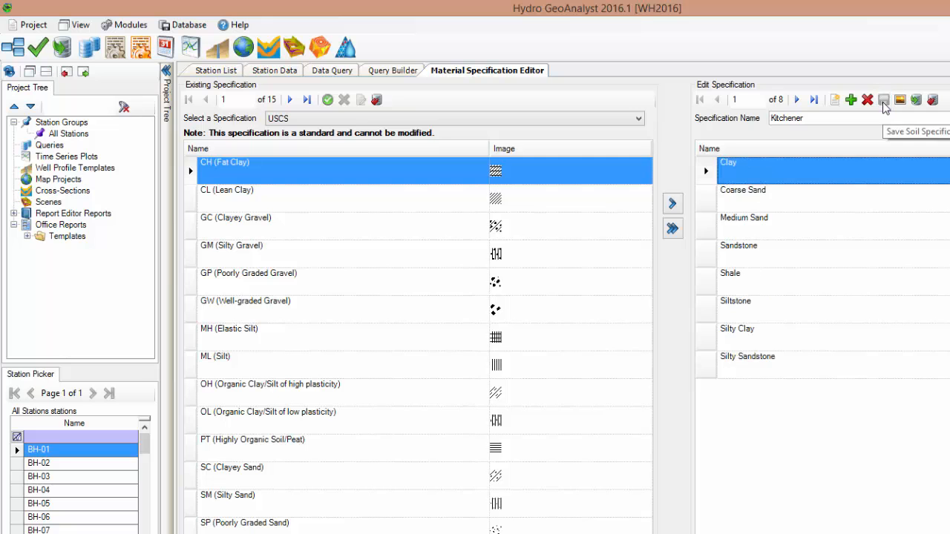
left_click(327, 119)
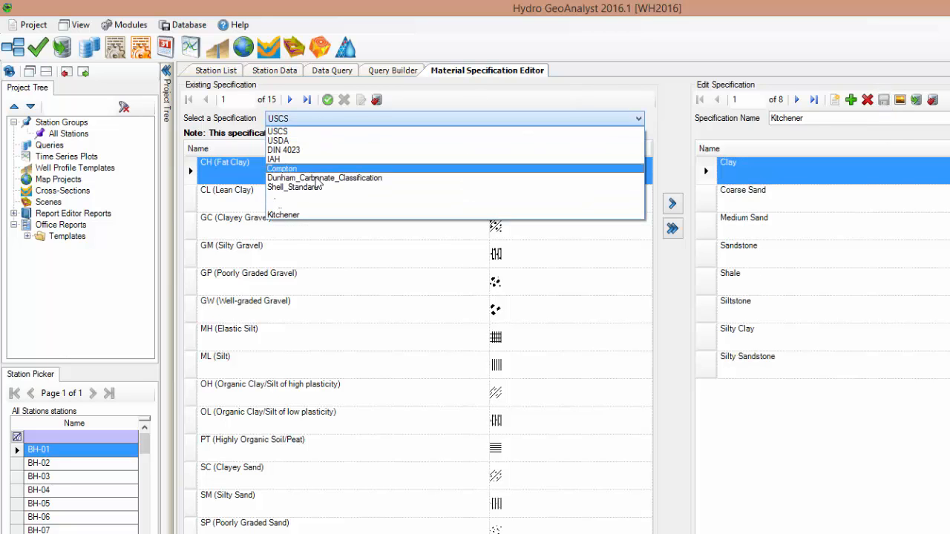
left_click(319, 214)
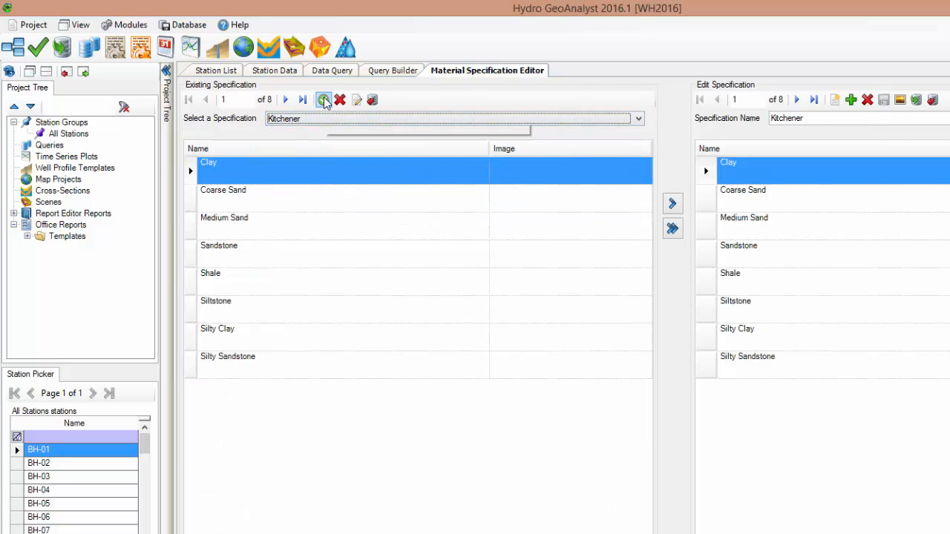
left_click(324, 100)
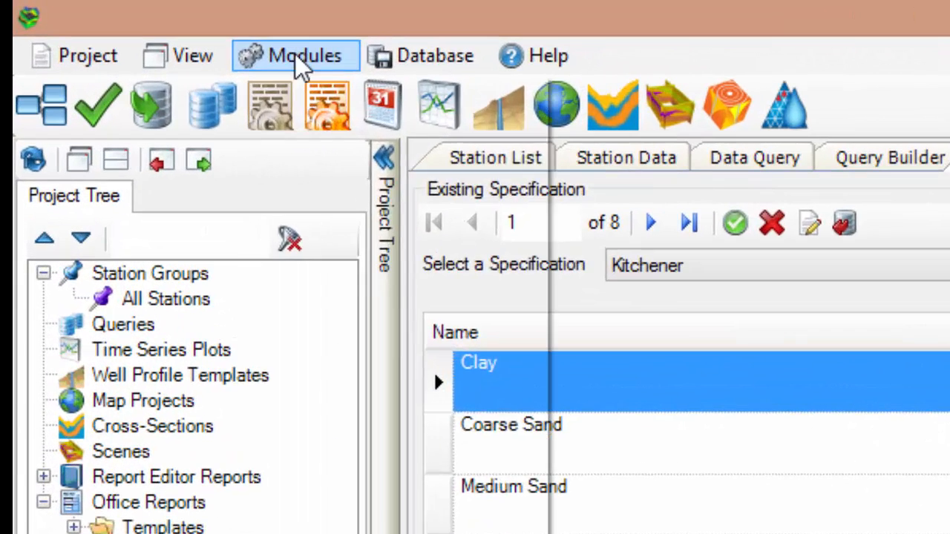
- Open the EDD Template Designer and add the description_addins sheet from the Description category to the template format
left_click(145, 21)
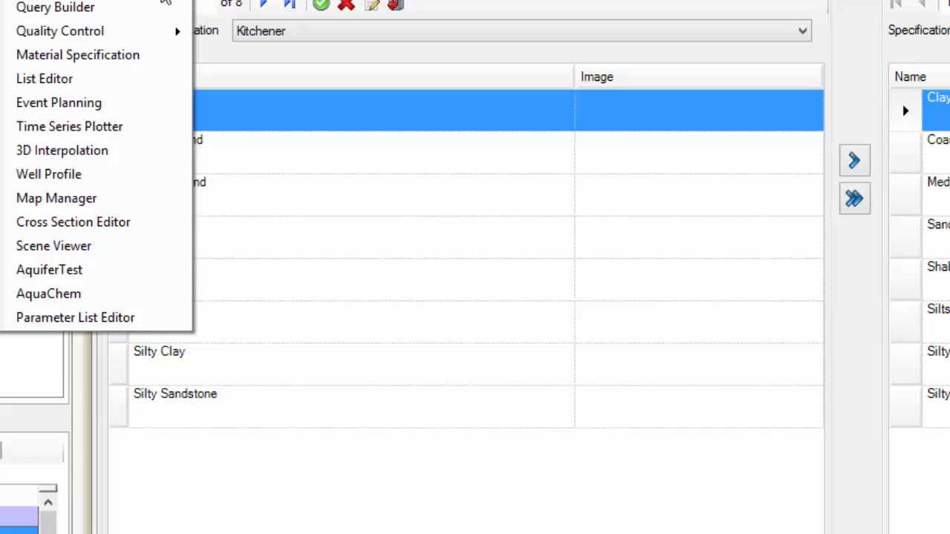
left_click(491, 199)
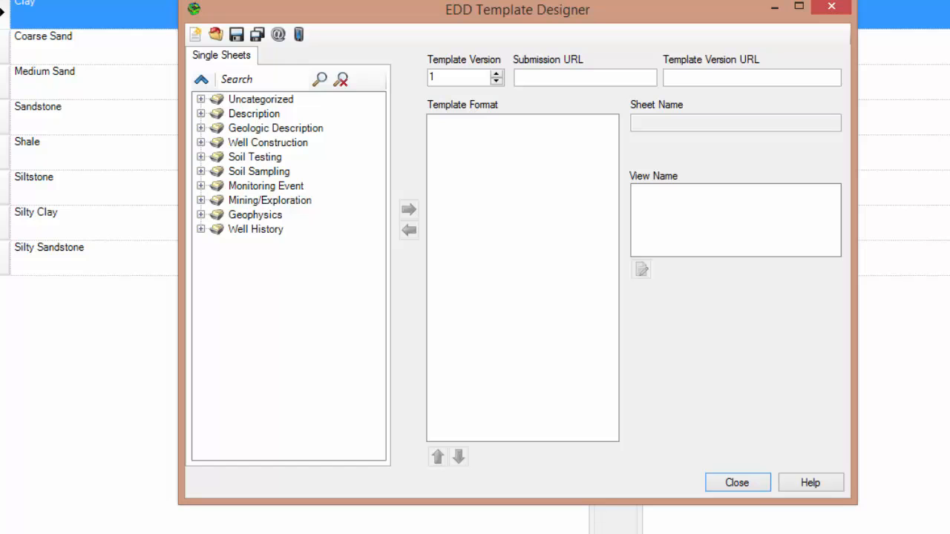
left_click(200, 113)
left_click(273, 144)
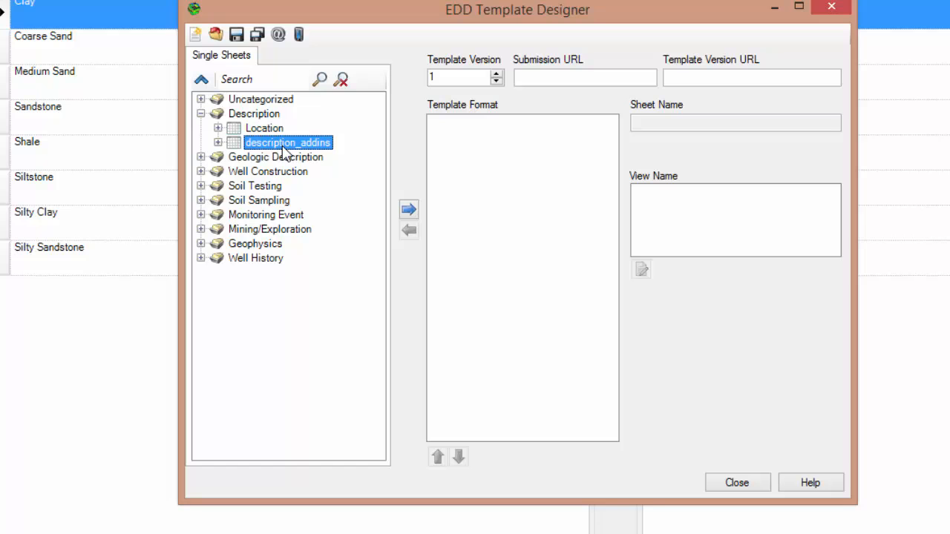
left_click(409, 211)
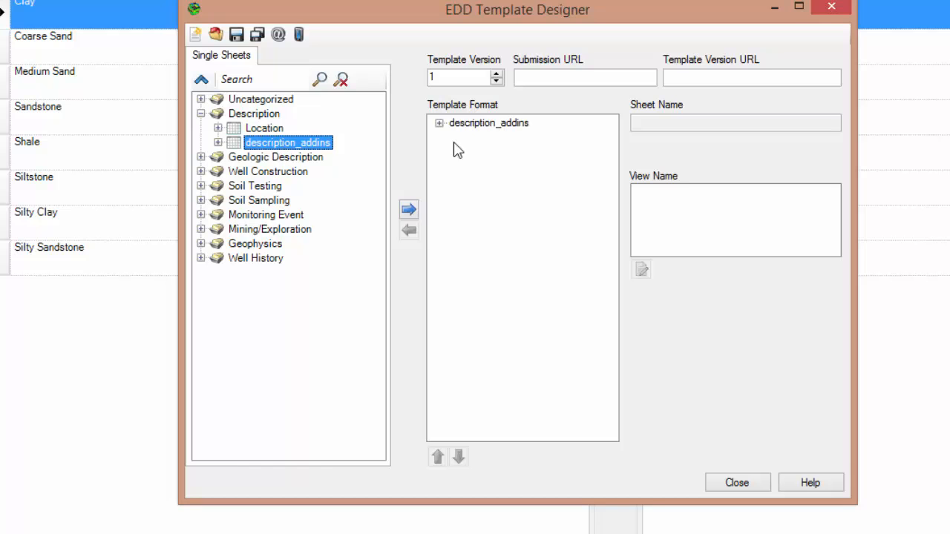
- Review the fields of the description_addins sheet and add the Lithology sheet from the Geologic Description category to the template format
left_click(438, 124)
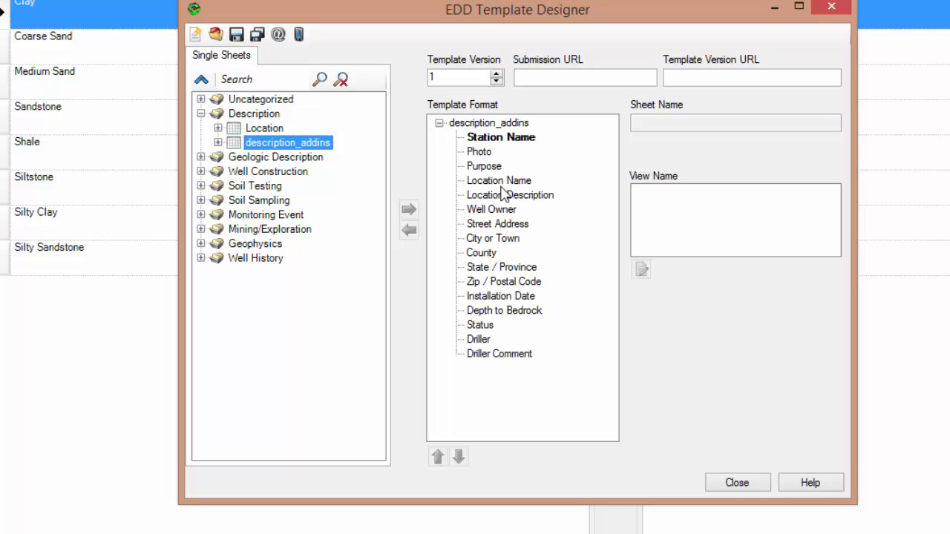
left_click(498, 297)
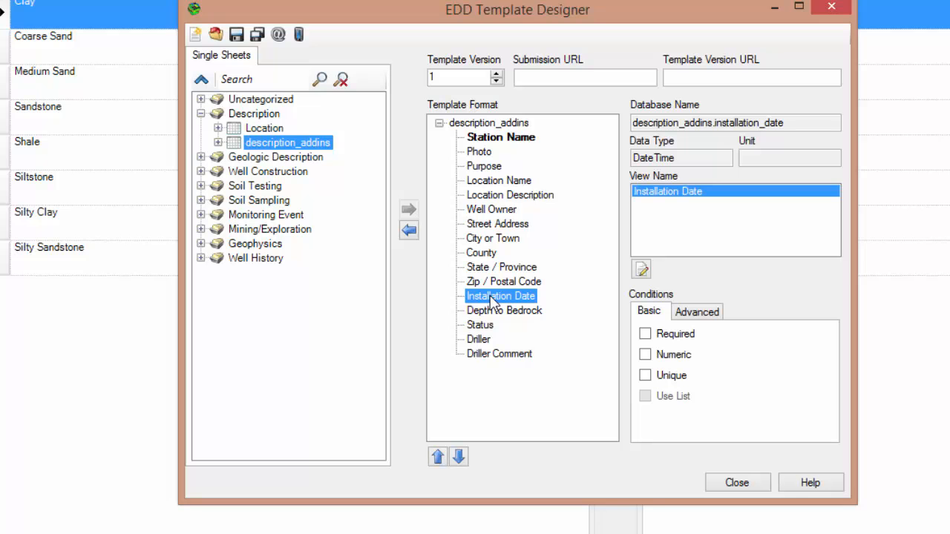
left_click(200, 157)
left_click(256, 171)
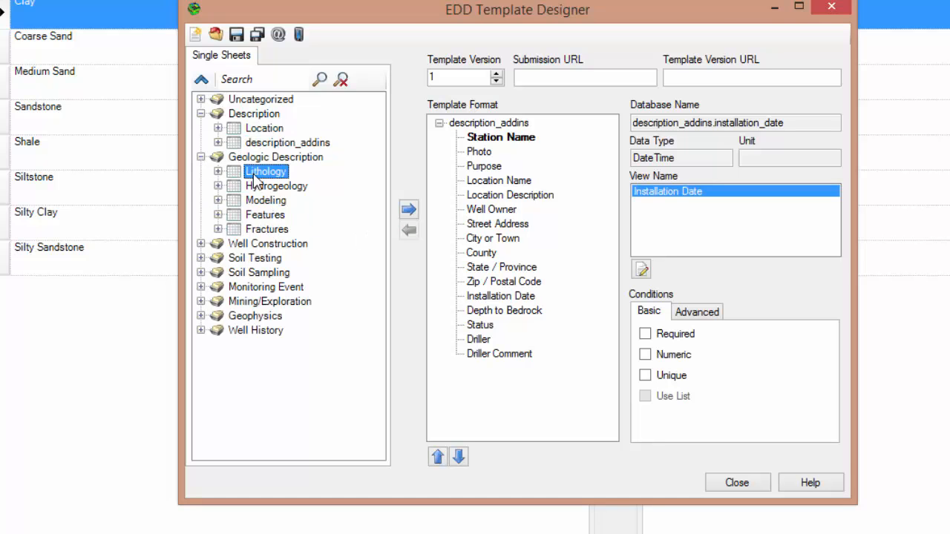
left_click(409, 212)
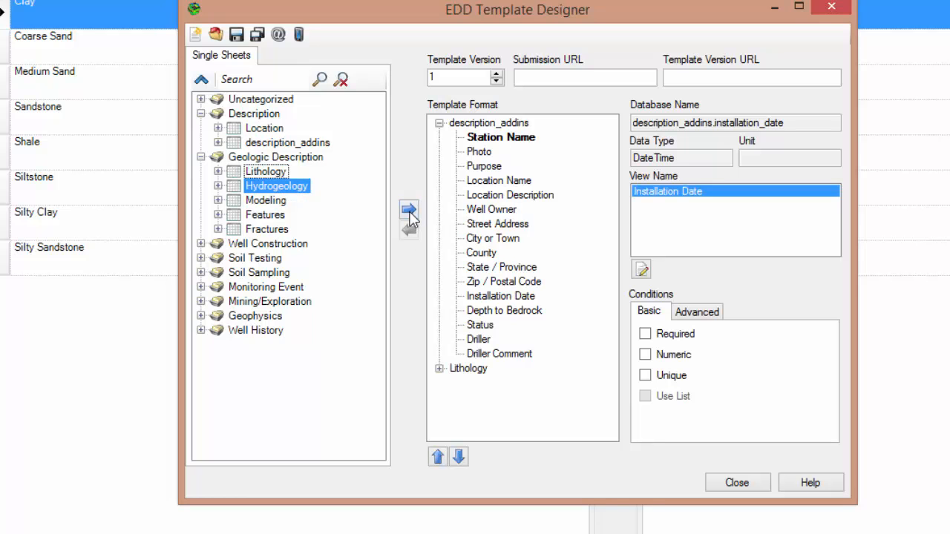
- Add the Water Level, Parameter Sample and Parameter_Result sheets from the Monitoring Event category to the template format
left_click(201, 286)
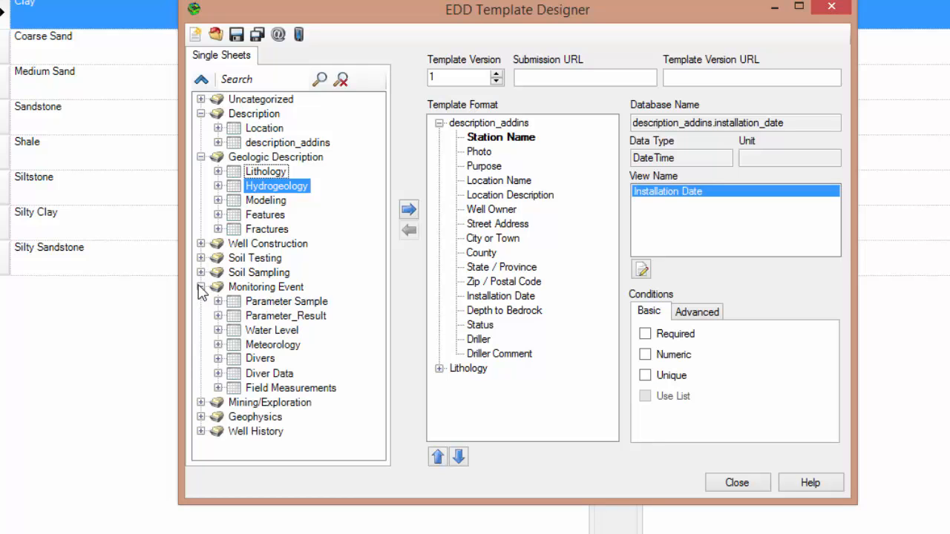
left_click(269, 330)
left_click(409, 211)
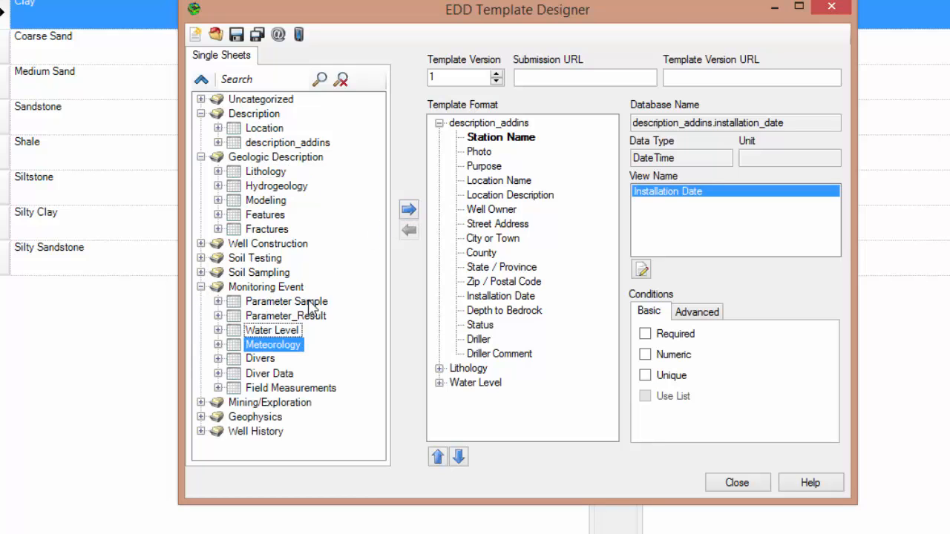
left_click(311, 303)
left_click(409, 210)
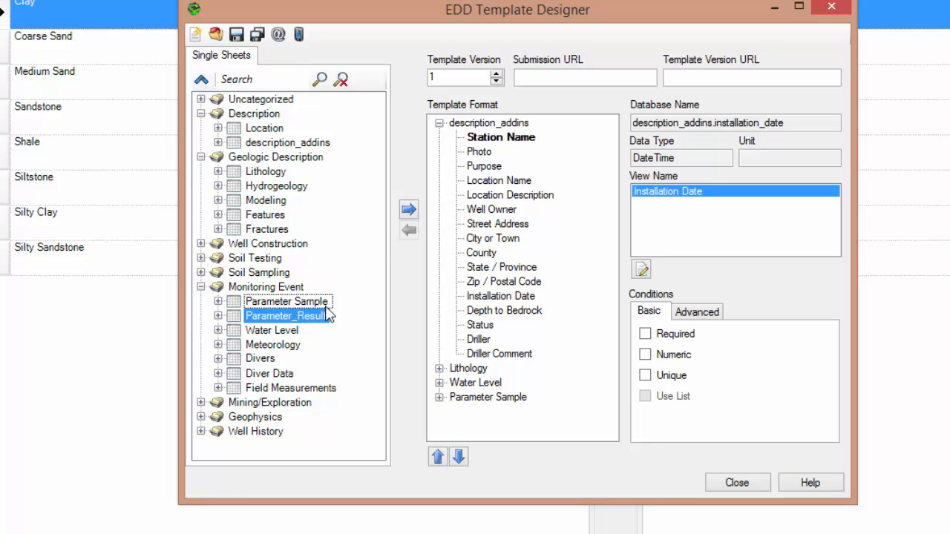
left_click(409, 210)
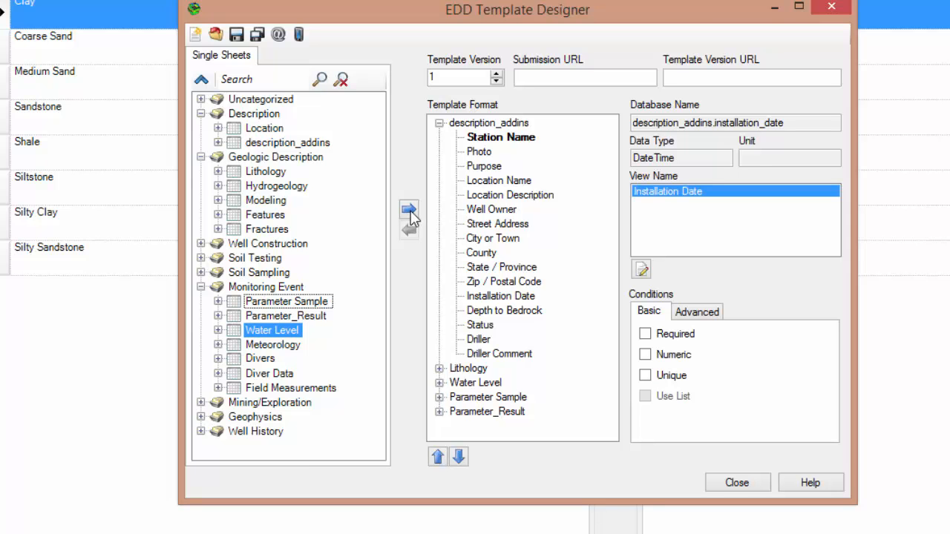
- Save the EDD template as New Project Bulk Import in the WH2016 project folder and close the designer
left_click(236, 35)
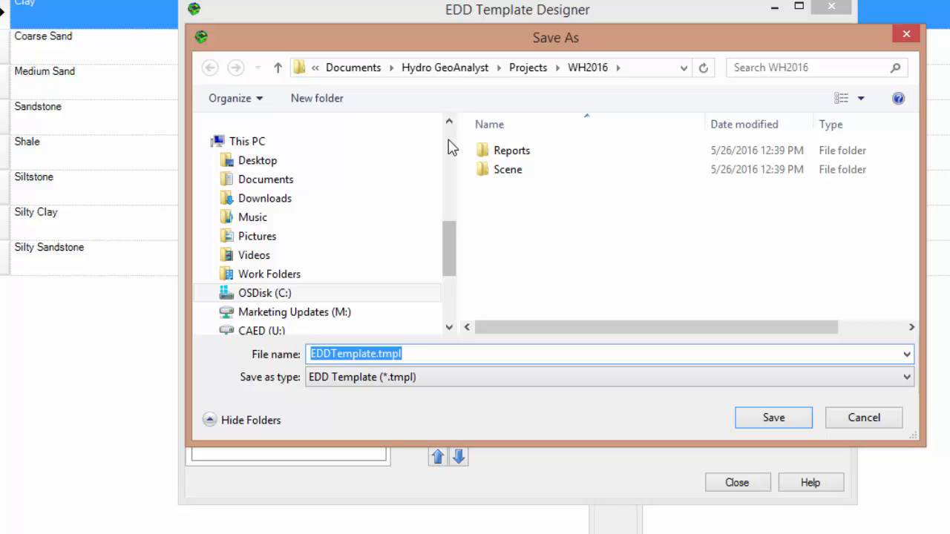
type("New Project Bulk Import")
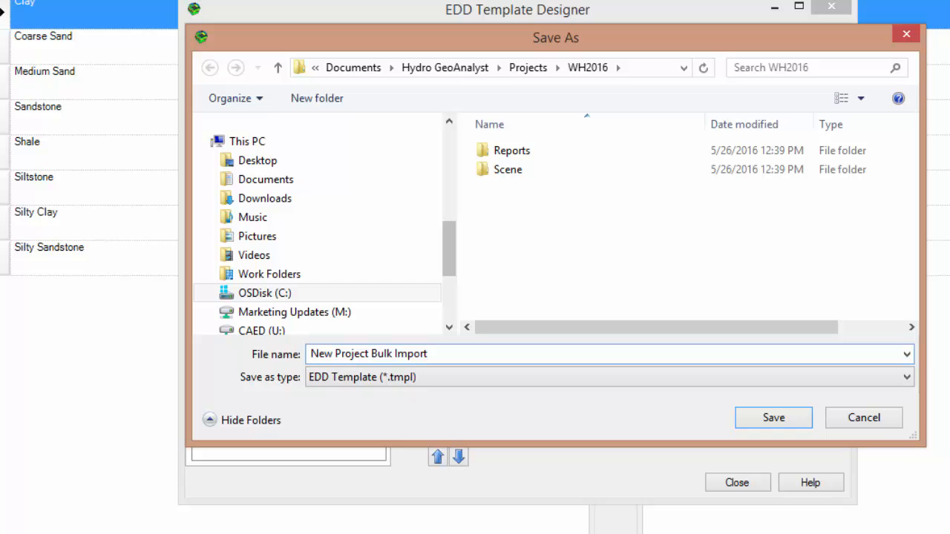
left_click(772, 420)
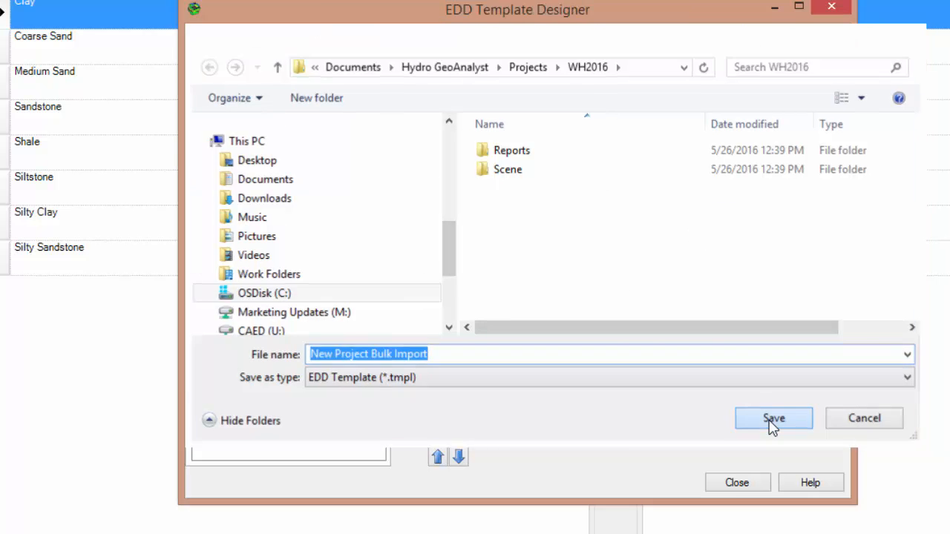
left_click(732, 480)
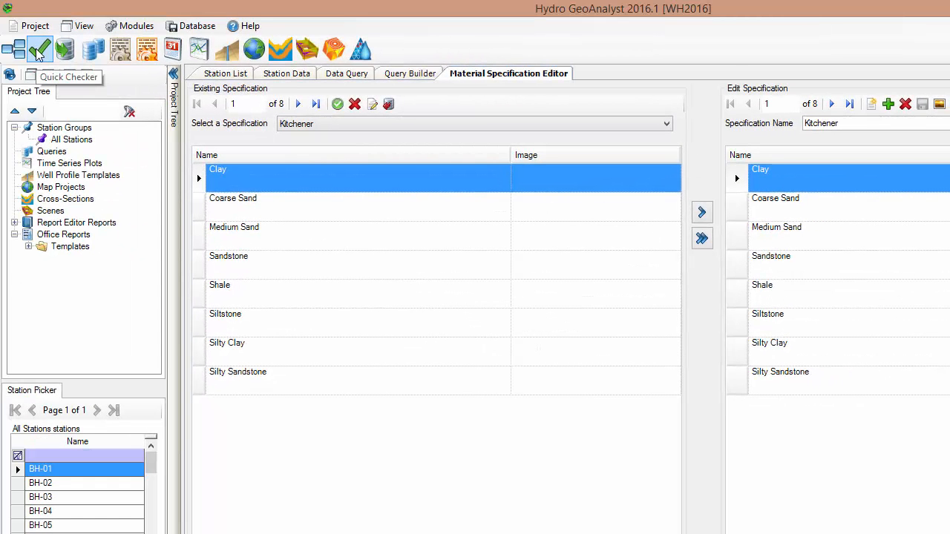
- Open Quick Checker and create a new file from New Project Bulk Import.tmpl with manual data entry
left_click(39, 50)
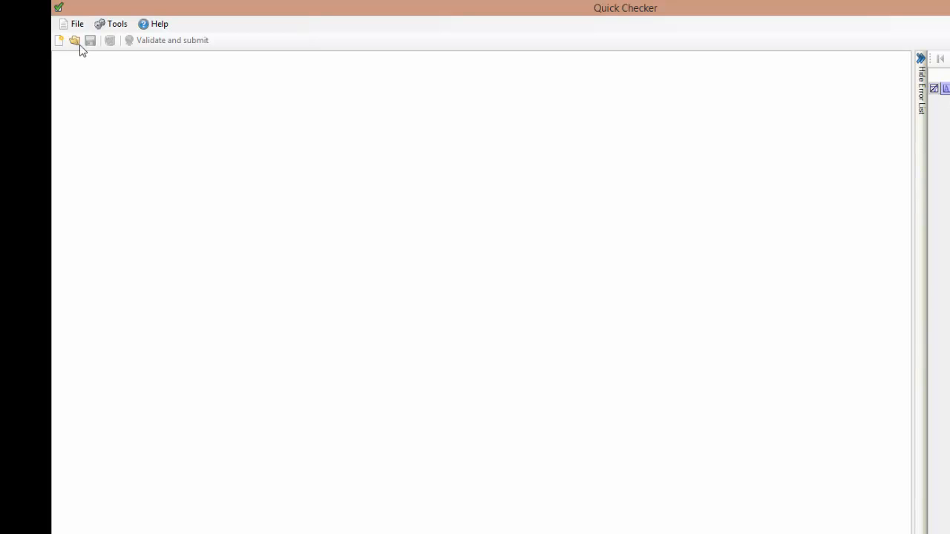
left_click(60, 41)
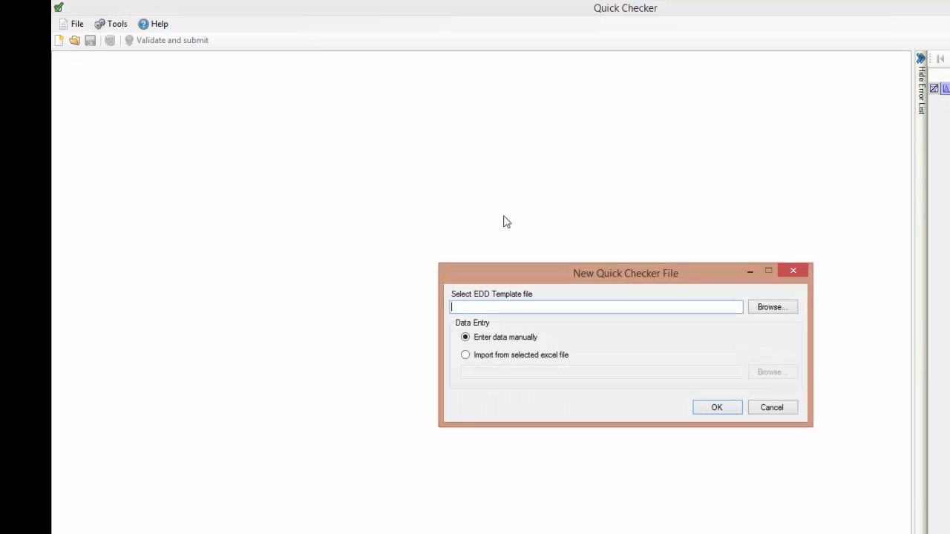
left_click(769, 307)
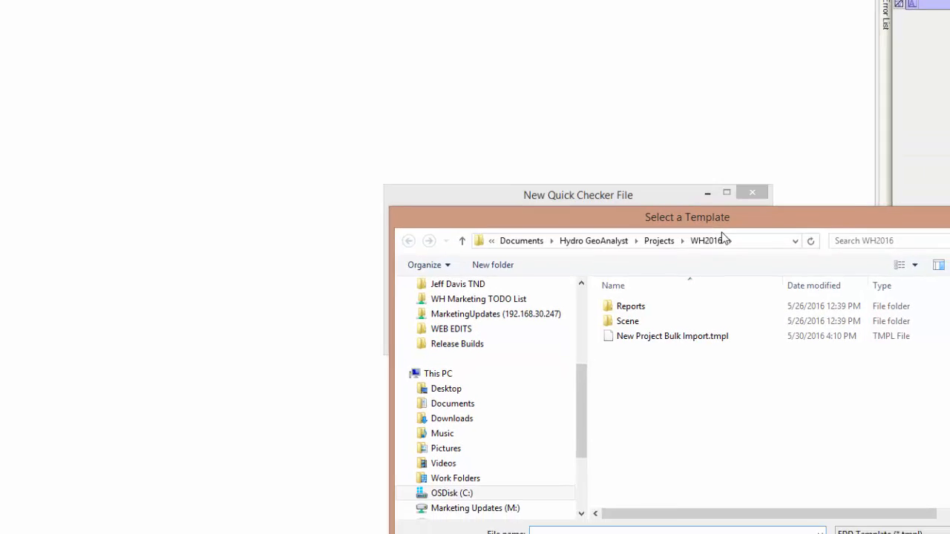
left_click(643, 256)
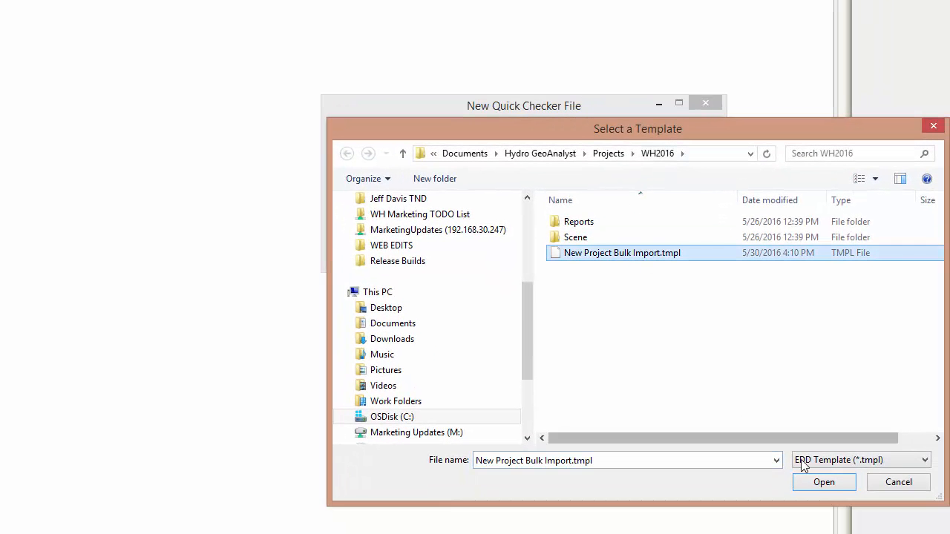
left_click(822, 487)
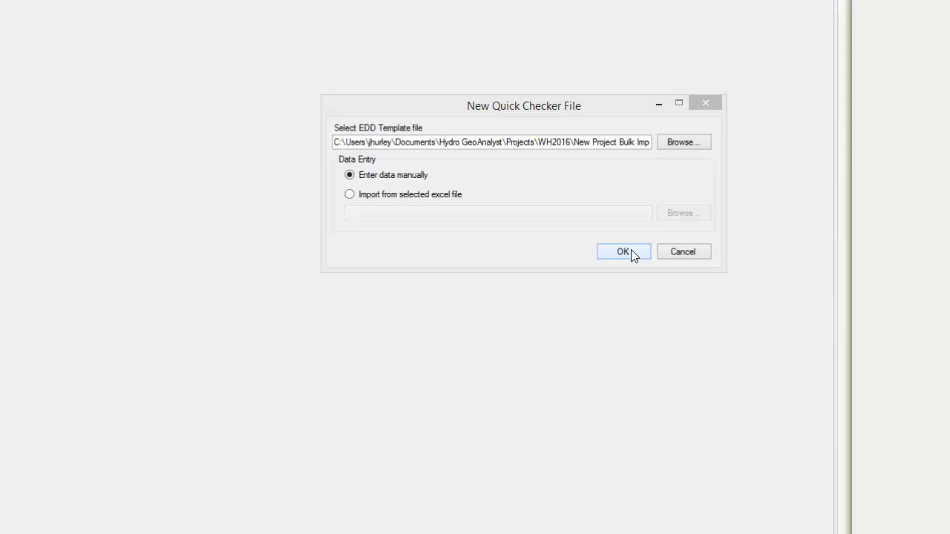
left_click(629, 252)
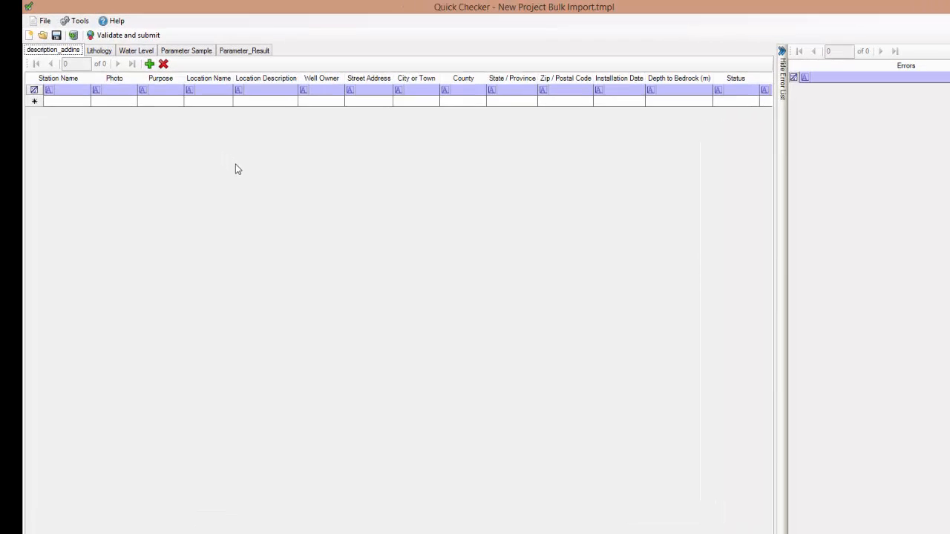
- Export the empty Quick Checker tables to an Excel file named QuickChecker Data File and open it in Excel
left_click(71, 27)
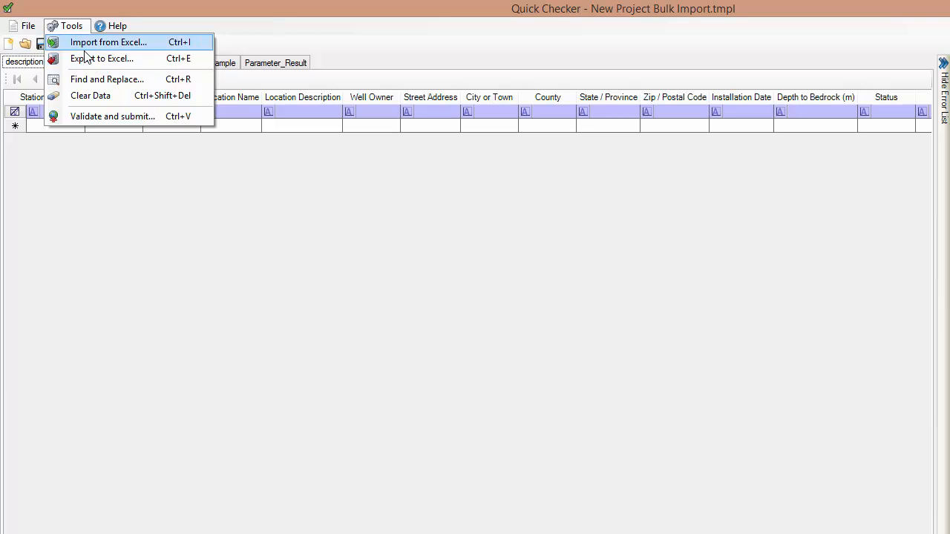
left_click(149, 66)
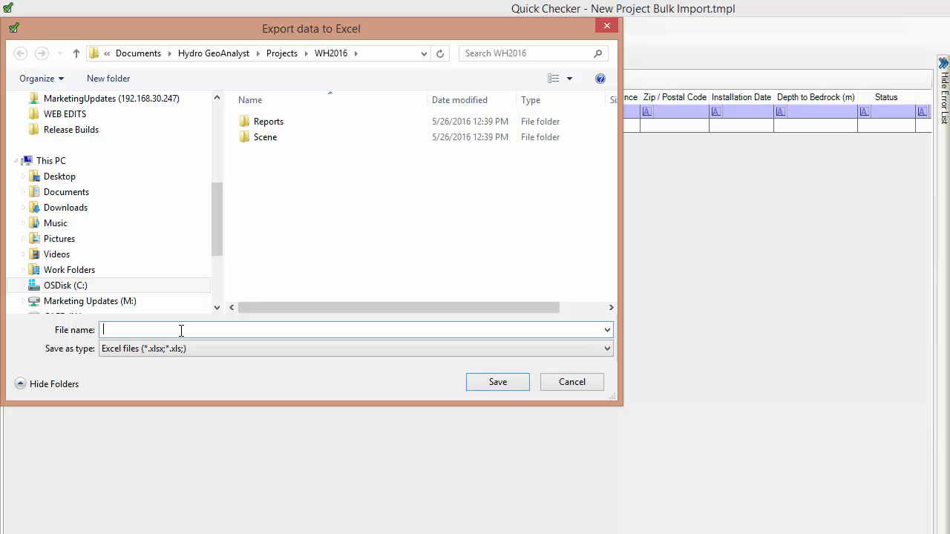
type("QuickChecker Data File")
left_click(509, 383)
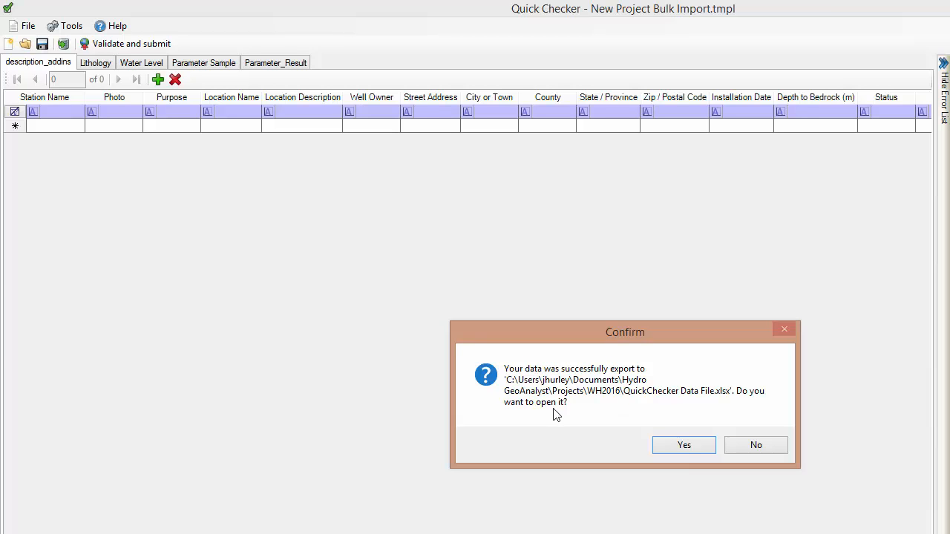
left_click(681, 444)
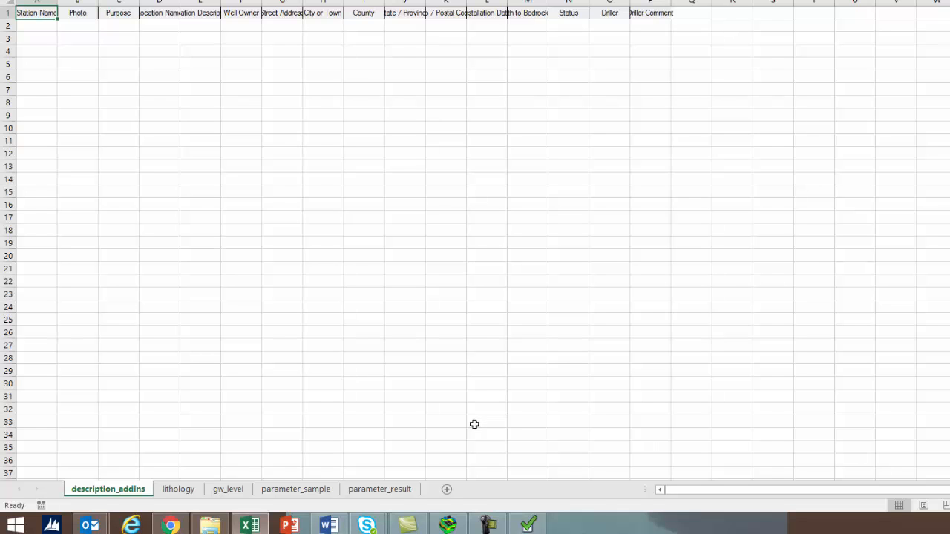
- Show the exported workbook's lithology sheet, then open Lithology.xlsx from the Data folder and check its column headers against that sheet
left_click(180, 492)
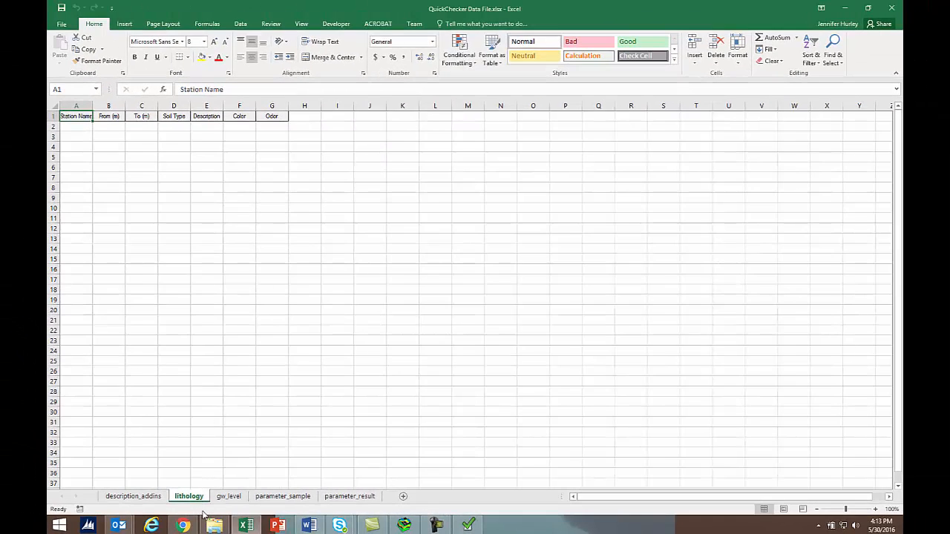
left_click(215, 526)
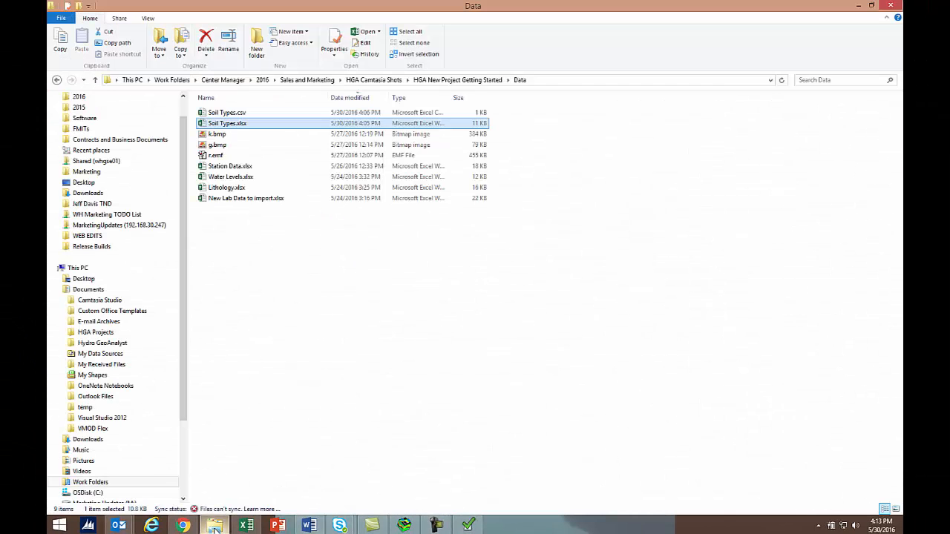
double_click(227, 187)
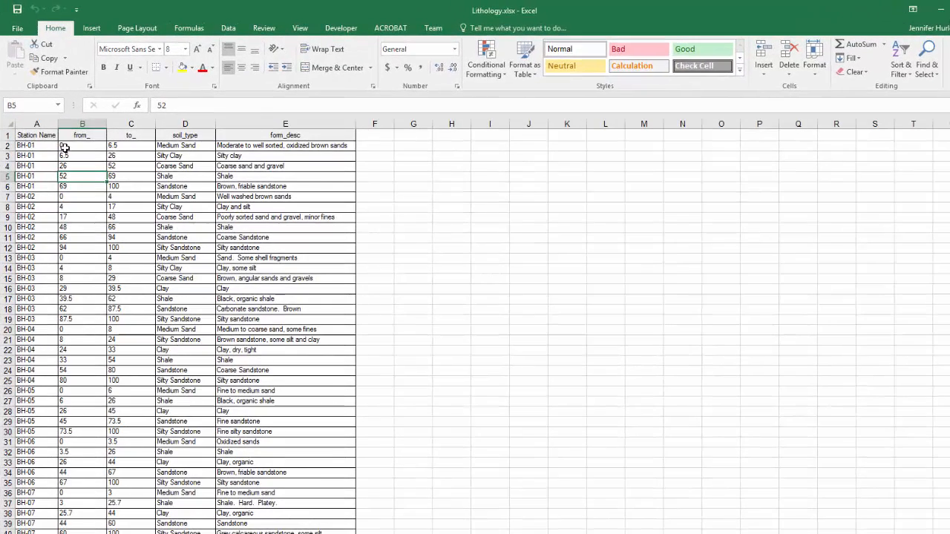
left_click(26, 134)
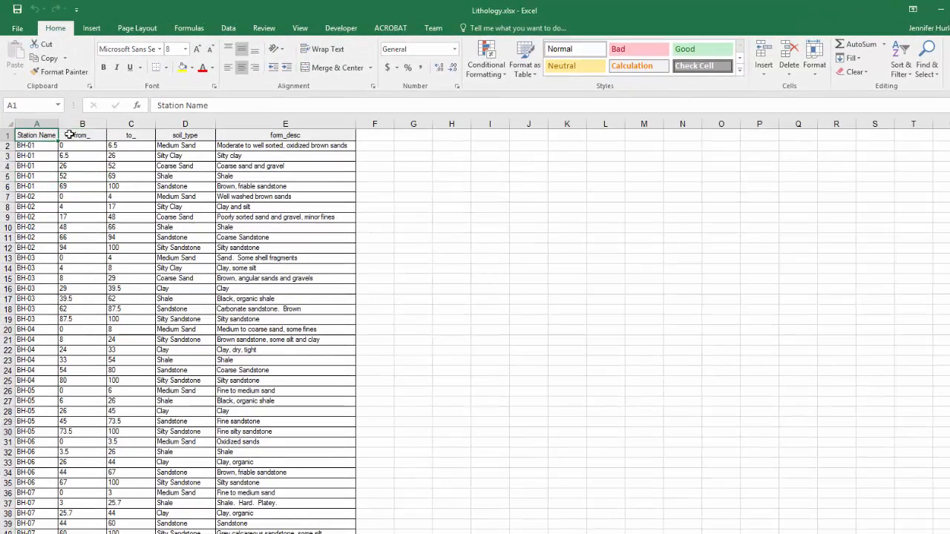
left_click(79, 134)
left_click(132, 135)
left_click(177, 134)
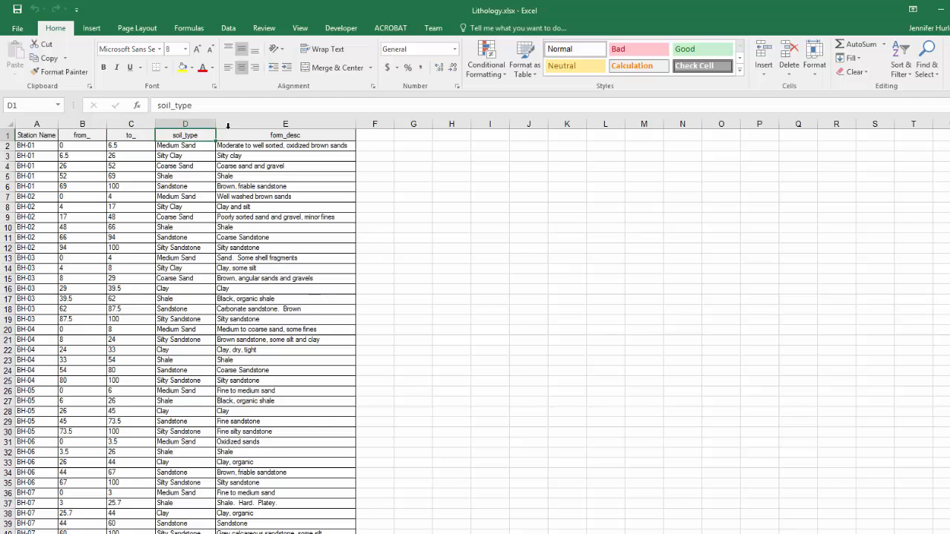
left_click(254, 136)
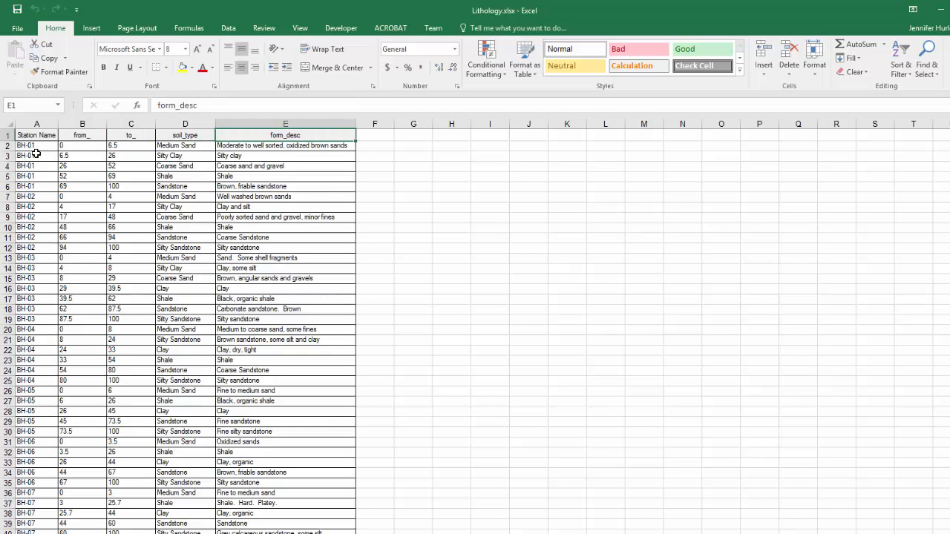
key("alt+Tab")
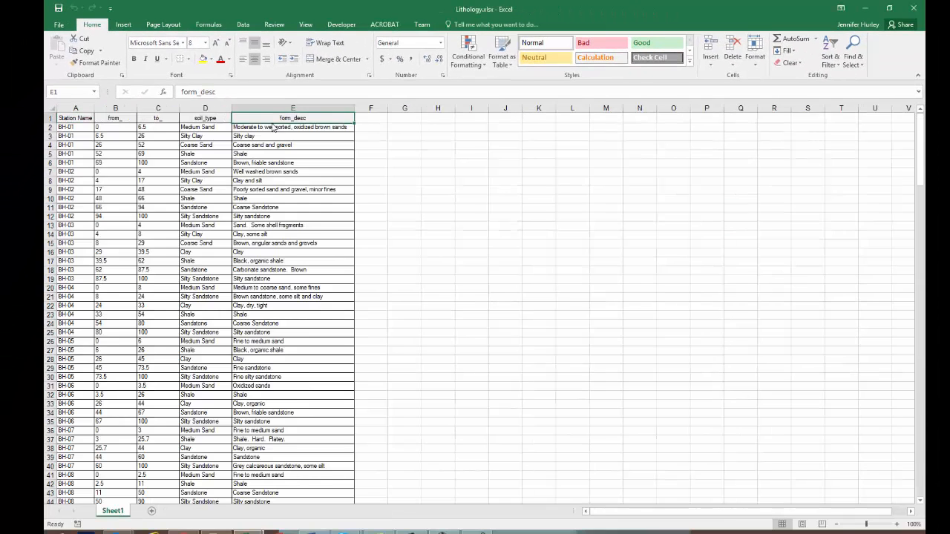
- Copy all lithology records below the header row in Lithology.xlsx, from the Station Name column through form_desc
left_click(75, 127)
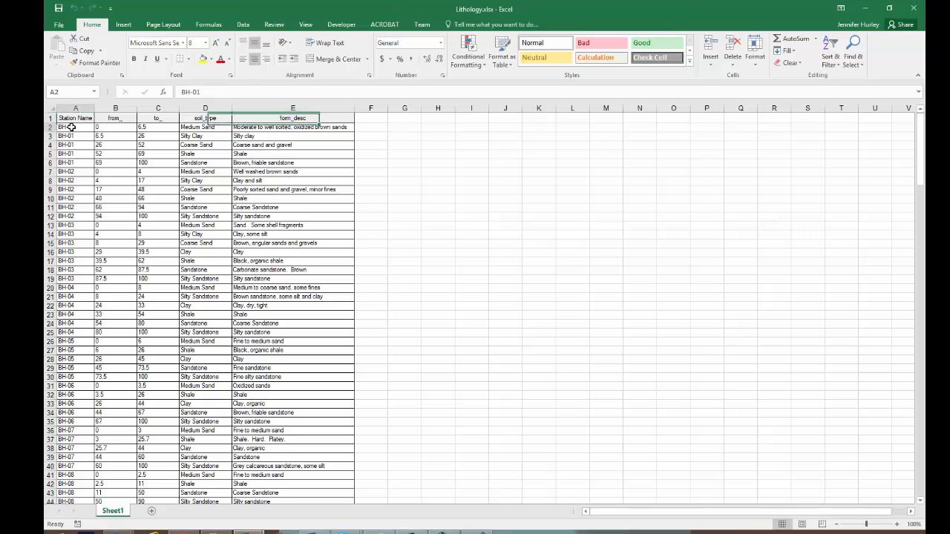
key("shift+Right")
key("shift+Right")
key("shift+Right")
key("shift+Right")
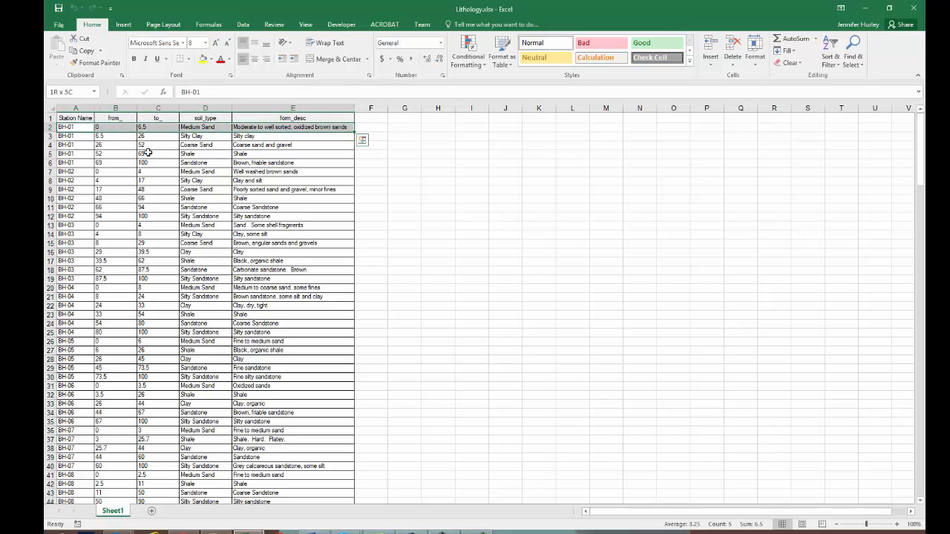
key("ctrl+shift+Down")
key("ctrl+c")
- Paste the copied records into the lithology sheet of QuickChecker Data File.xlsx from cell A2 and fit the Soil Type column width
key("alt+Tab")
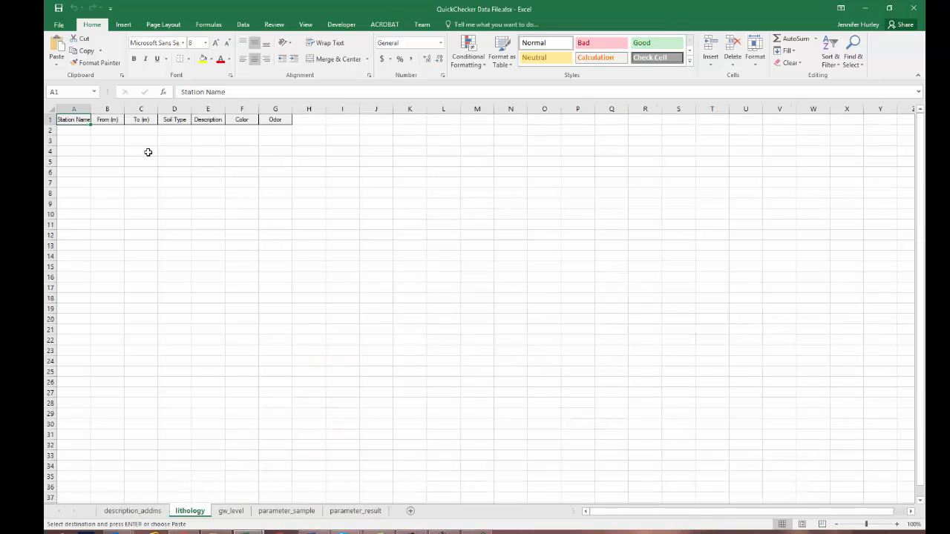
key("Down")
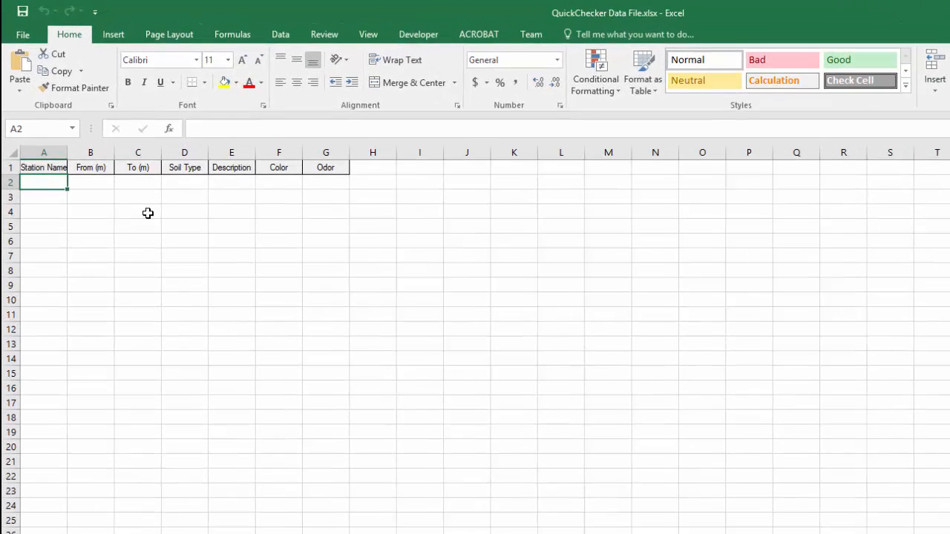
key("ctrl+v")
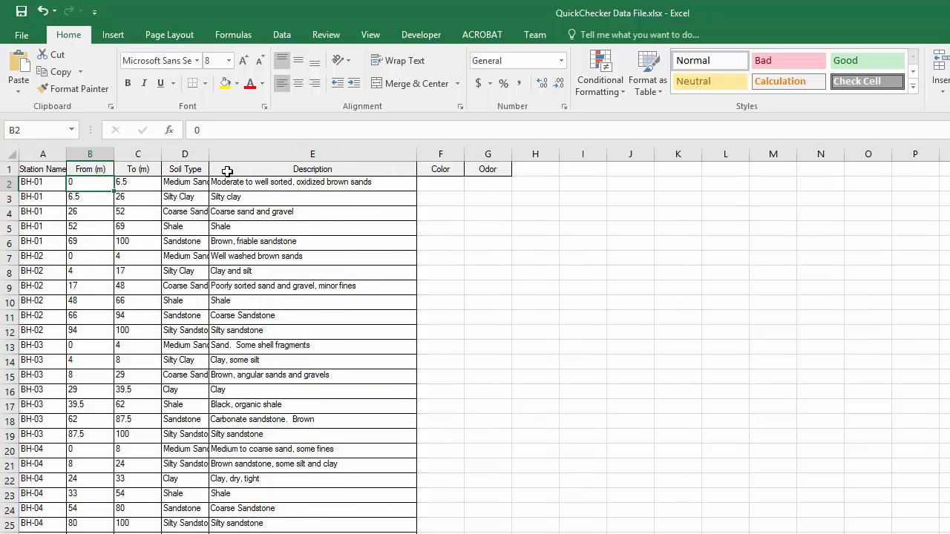
double_click(209, 153)
left_click(31, 186)
key("Up")
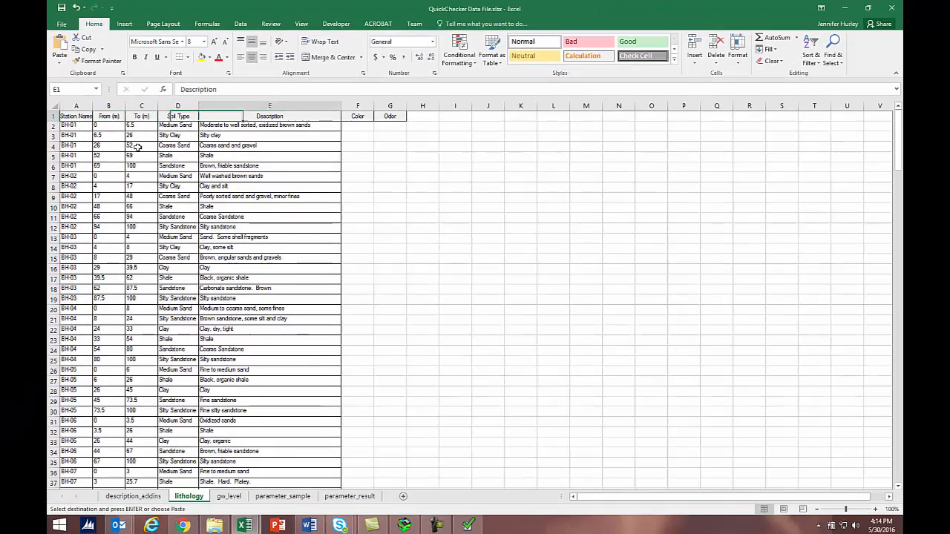
- Show the description_addins sheet of the QuickChecker workbook, then open Station Data.xlsx from the Data folder
key("ctrl+Right")
key("ctrl+Left")
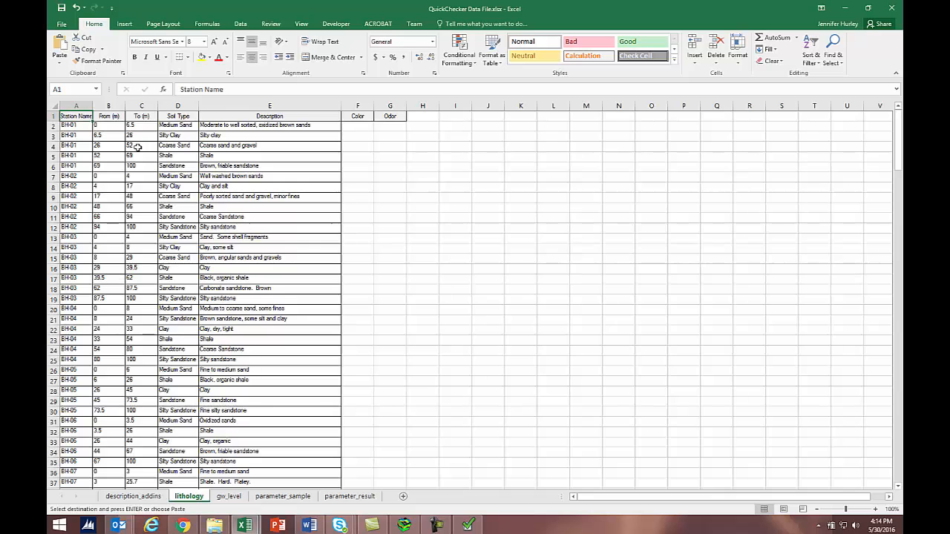
key("ctrl+Page_Up")
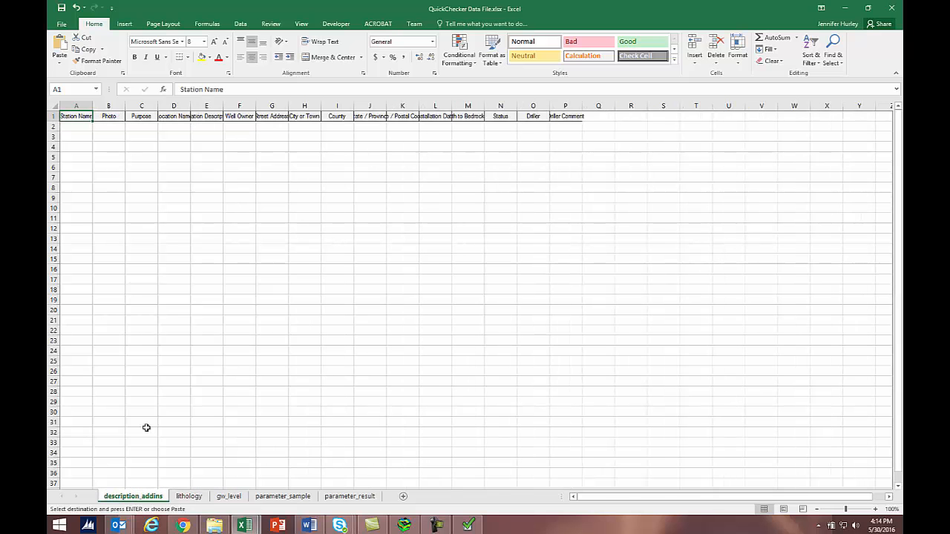
left_click(214, 525)
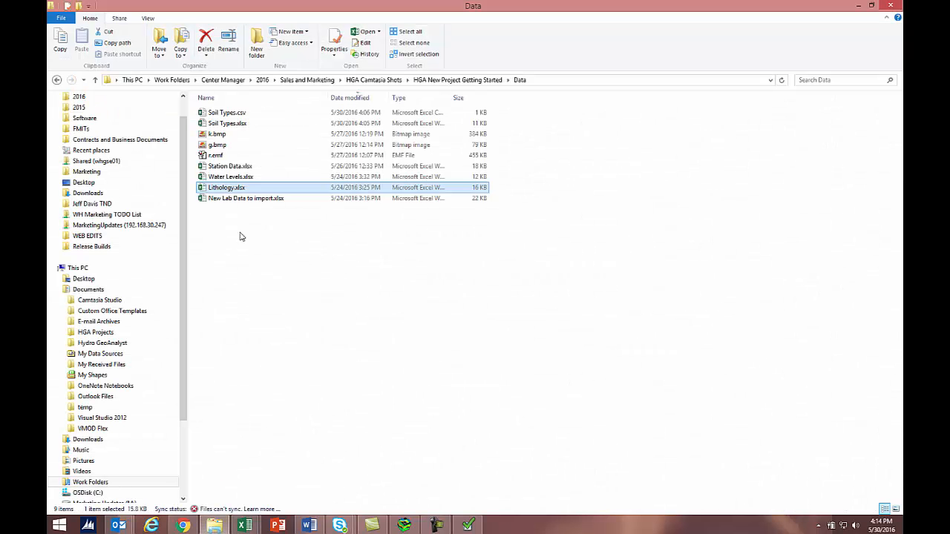
double_click(230, 166)
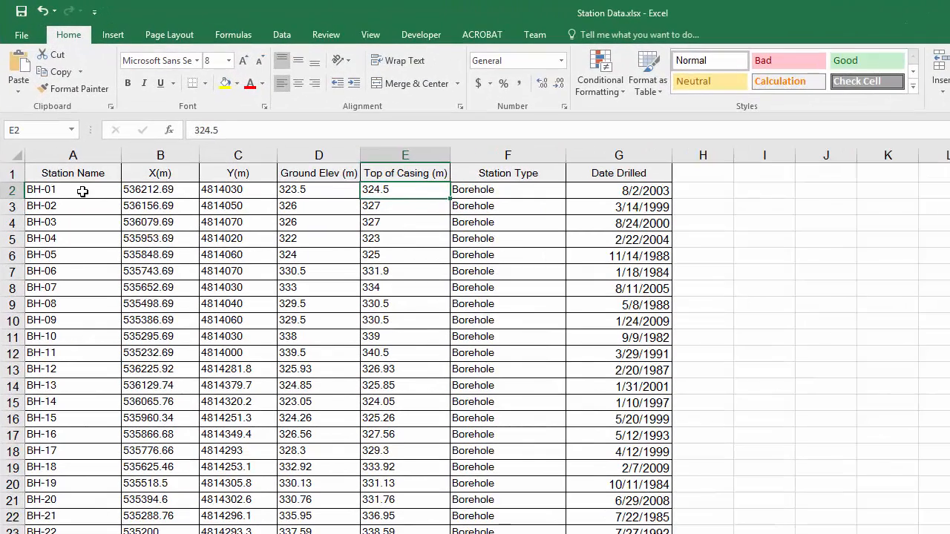
- Copy all station names below the header in Station Data.xlsx and paste them into description_addins from cell A2
left_click(82, 191)
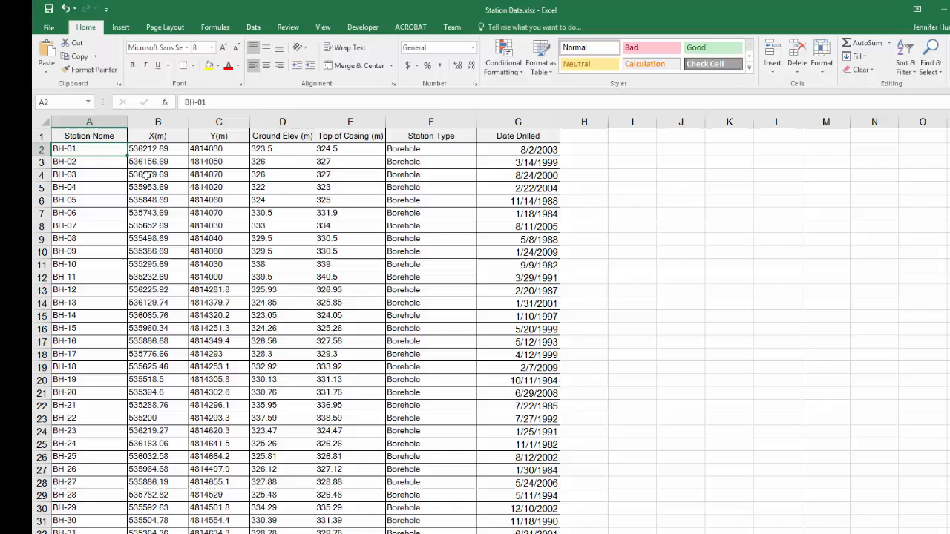
key("ctrl+shift+Down")
key("ctrl+c")
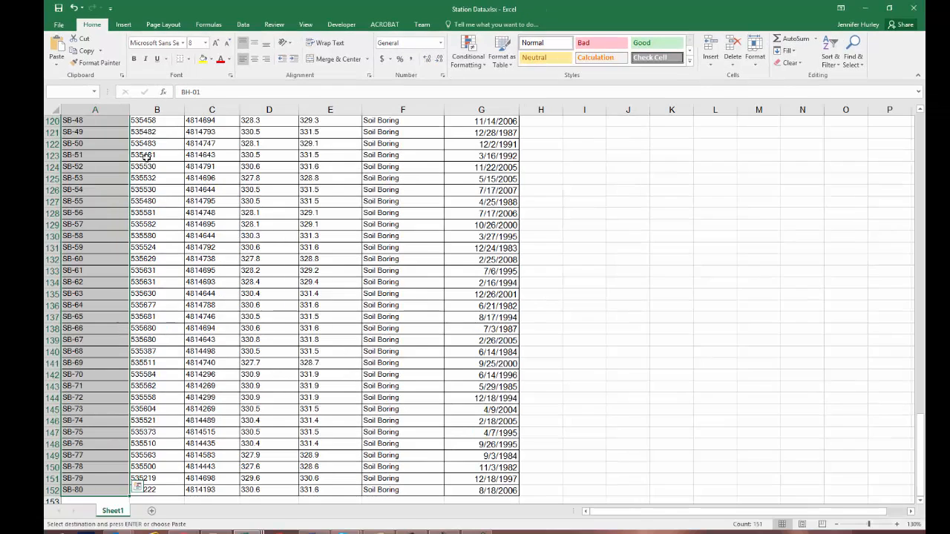
key("alt+Tab")
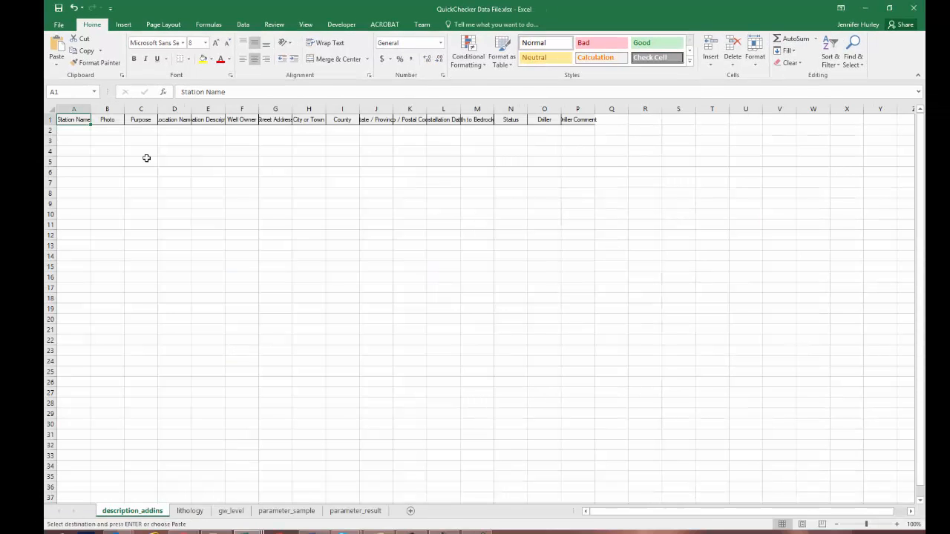
left_click(74, 130)
key("ctrl+v")
- Widen the Installation Date column on the description_addins sheet and select its first data cell, L2
key("Right")
key("Right")
key("Right")
key("Right")
key("Right")
key("Right")
key("Right")
key("Right")
key("Right")
key("Right")
key("Right")
key("Right")
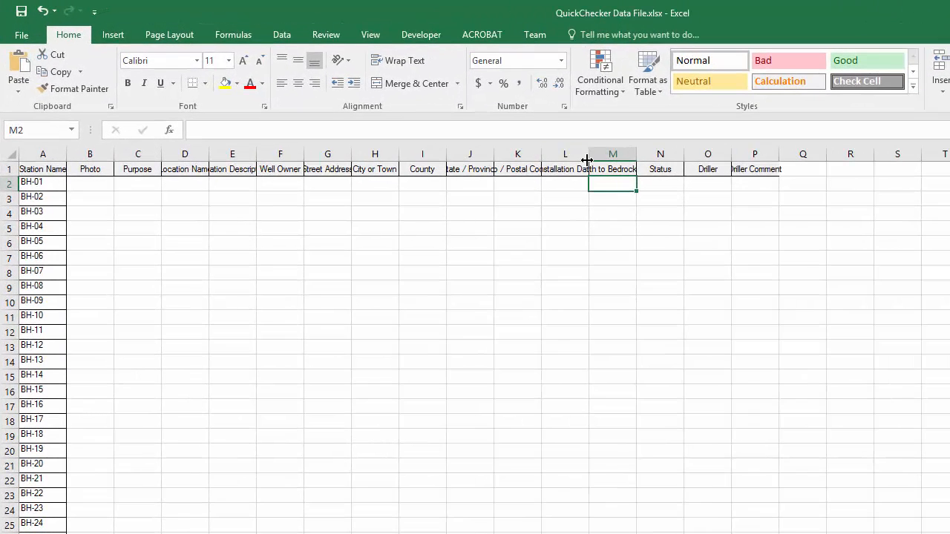
left_click_drag(499, 122, 539, 120)
left_click(594, 183)
- Copy all Date Drilled entries below the header in Station Data.xlsx
key("ctrl+Tab")
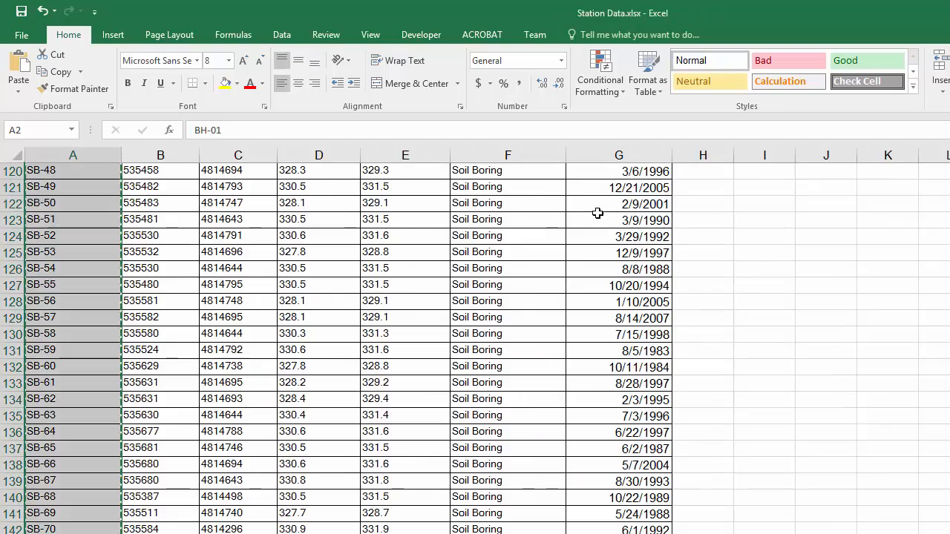
key("ctrl+Home")
key("Right")
key("Right")
key("Right")
key("Right")
key("Right")
key("Right")
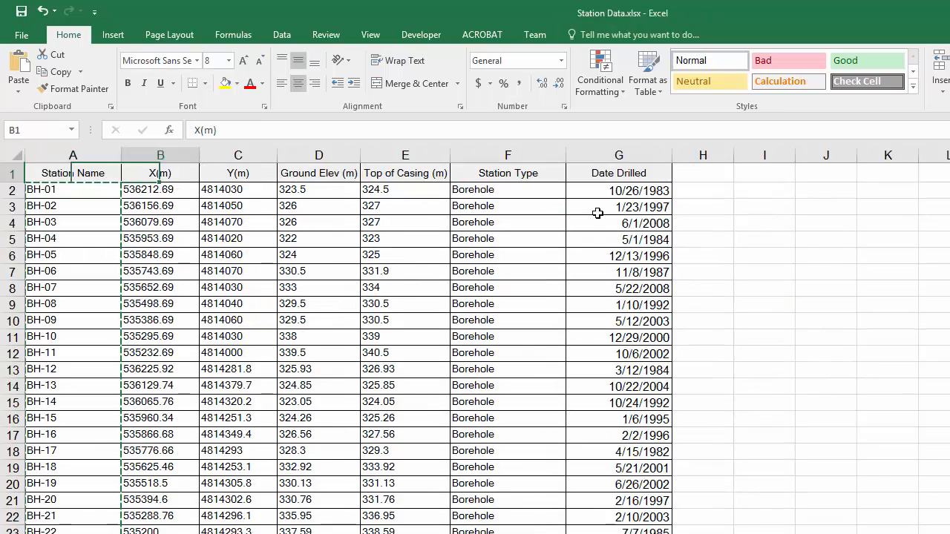
key("Down")
key("ctrl+shift+Down")
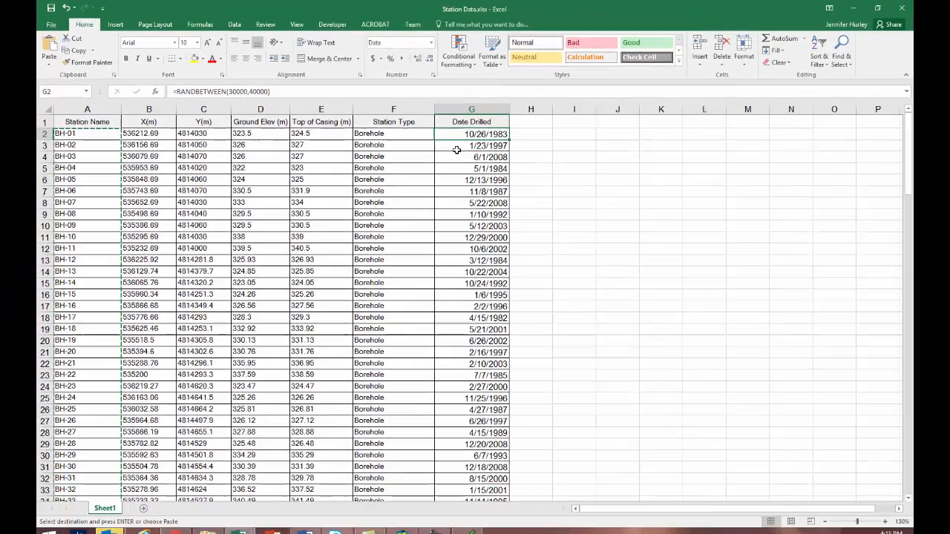
key("ctrl+c")
- Paste the copied drilling dates as values only into the Installation Date column of description_addins from cell L2
key("ctrl+Tab")
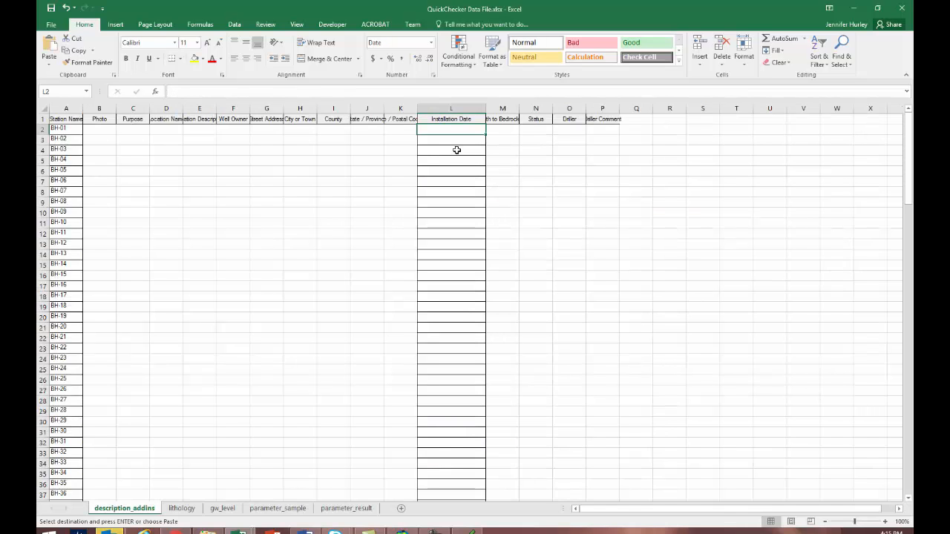
key("alt+h")
key("v")
key("s")
key("v")
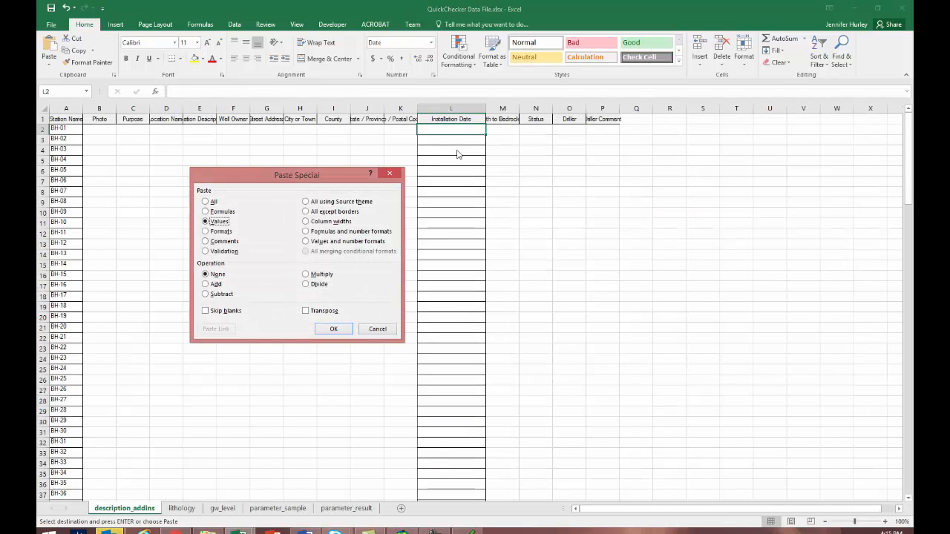
key("Return")
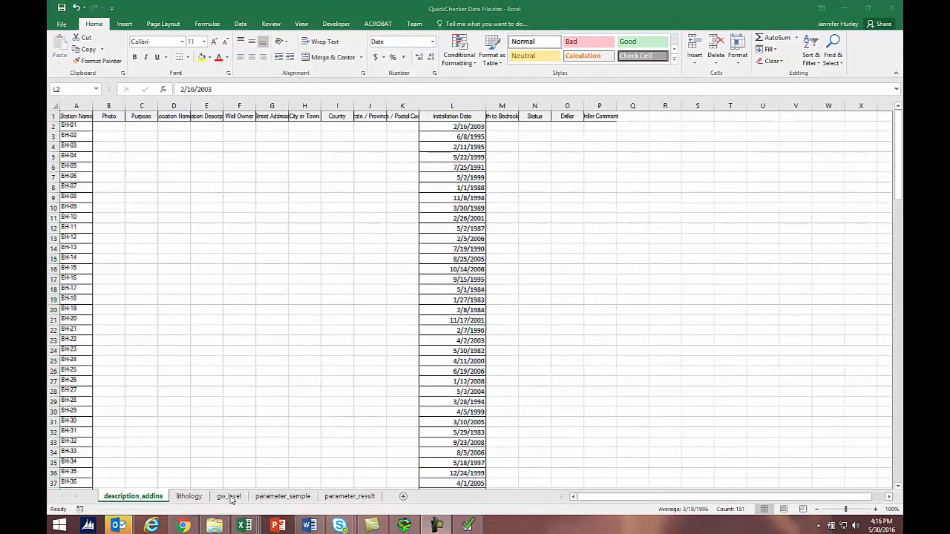
- Show the gw_level sheet and widen its Station Name and depth_to_water_level (m) columns to fit their headers
left_click(231, 499)
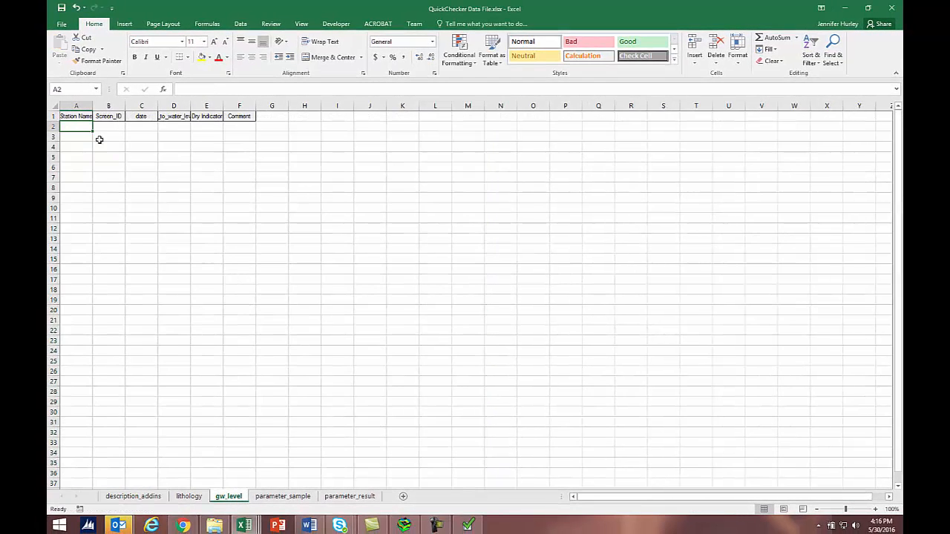
left_click(76, 116)
double_click(92, 106)
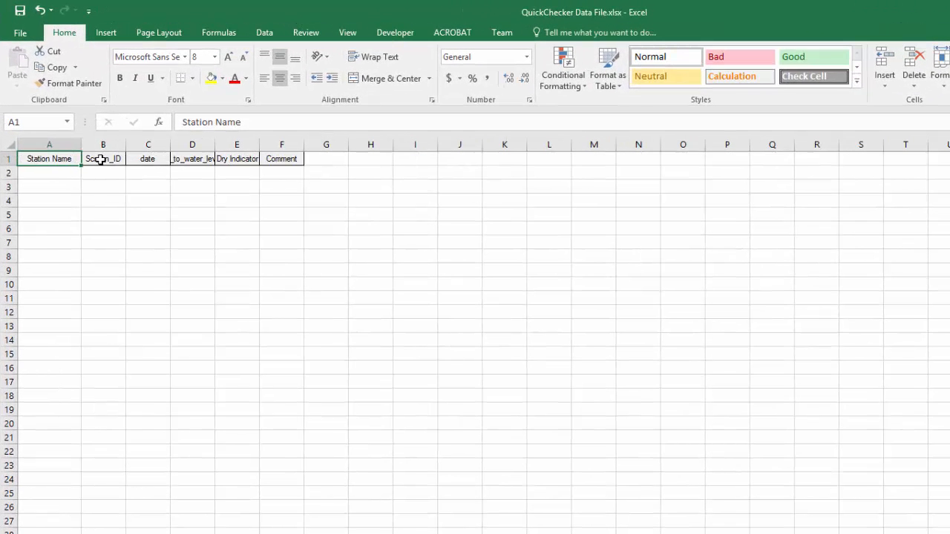
left_click(101, 159)
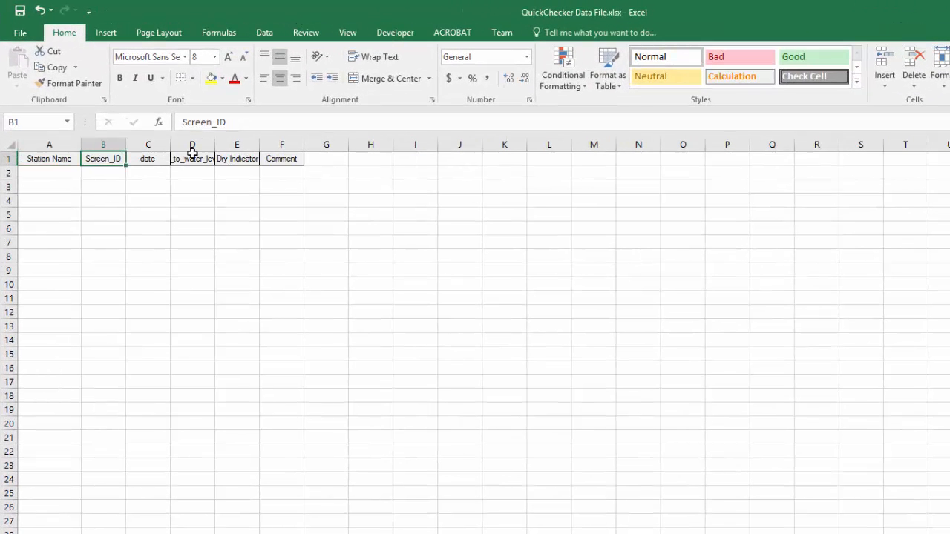
left_click(147, 162)
left_click_drag(215, 145, 259, 145)
left_click(211, 168)
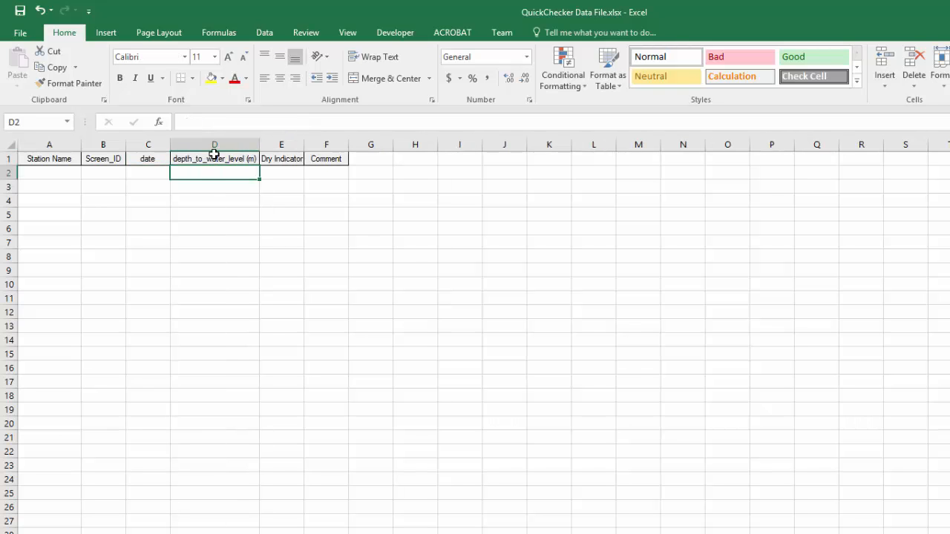
- Widen the Comment and Dry Indicator columns on the gw_level sheet and select the first Screen_ID cell
left_click(286, 160)
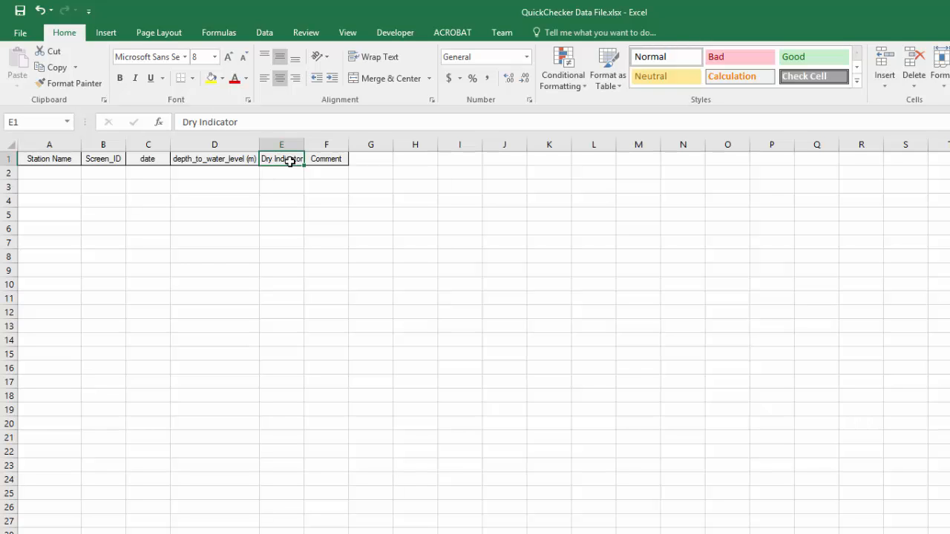
left_click(332, 159)
left_click_drag(349, 144, 408, 144)
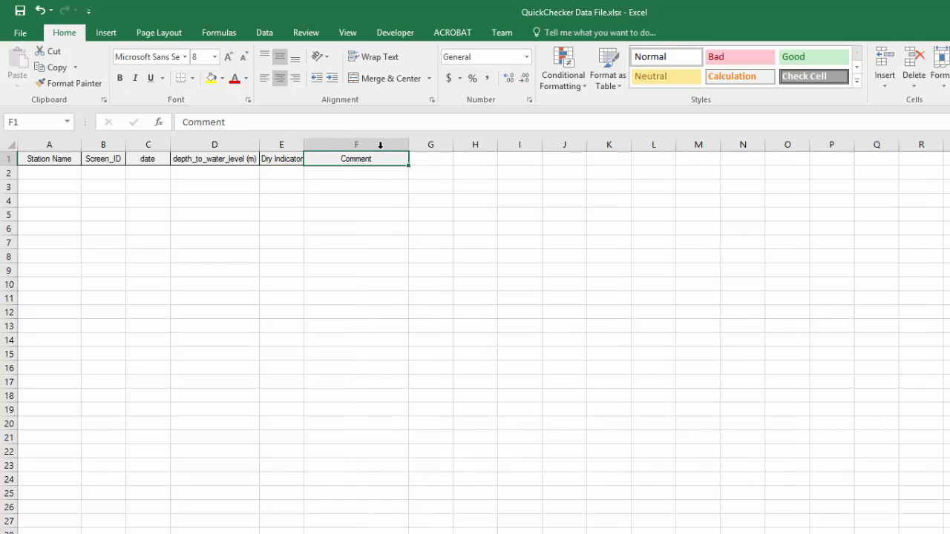
left_click_drag(305, 144, 320, 142)
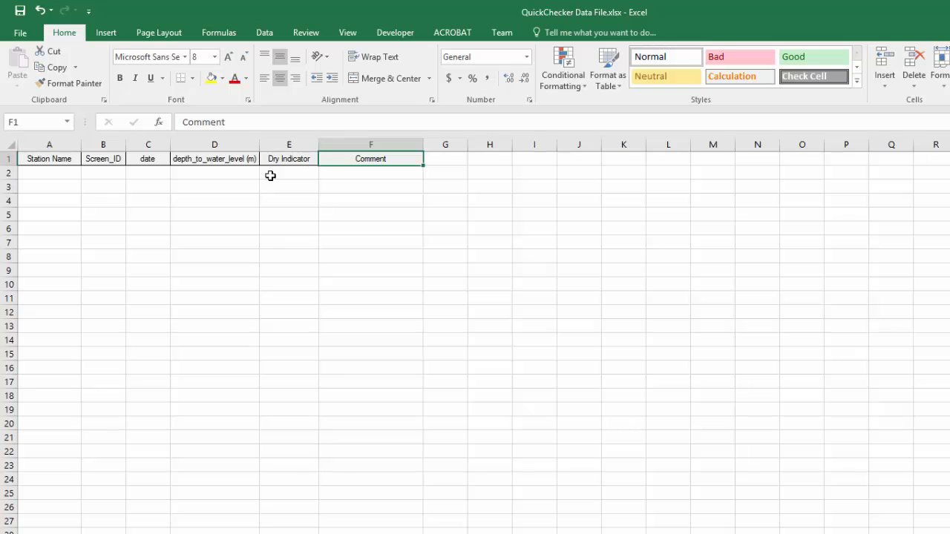
left_click(193, 176)
left_click(86, 176)
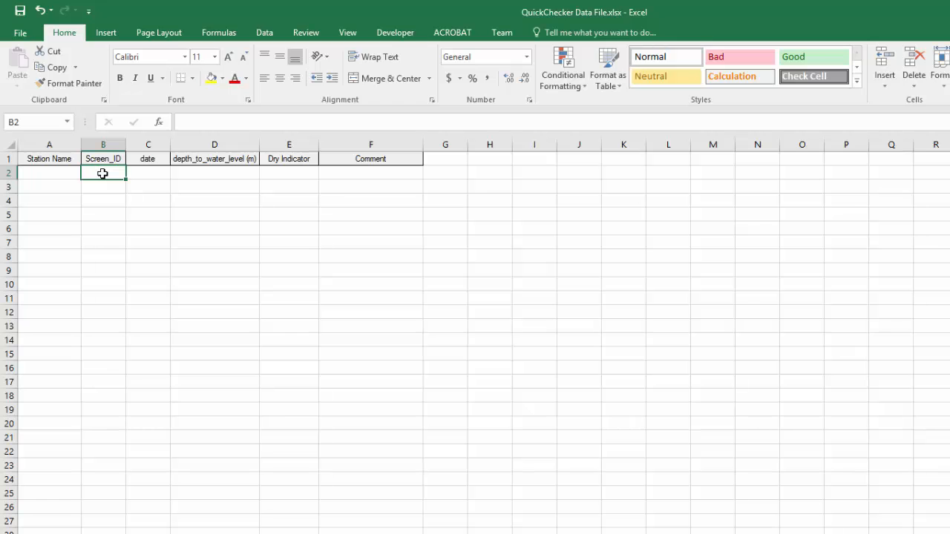
- Switch to the Data folder window and open Water Levels.xlsx
key("alt+Tab")
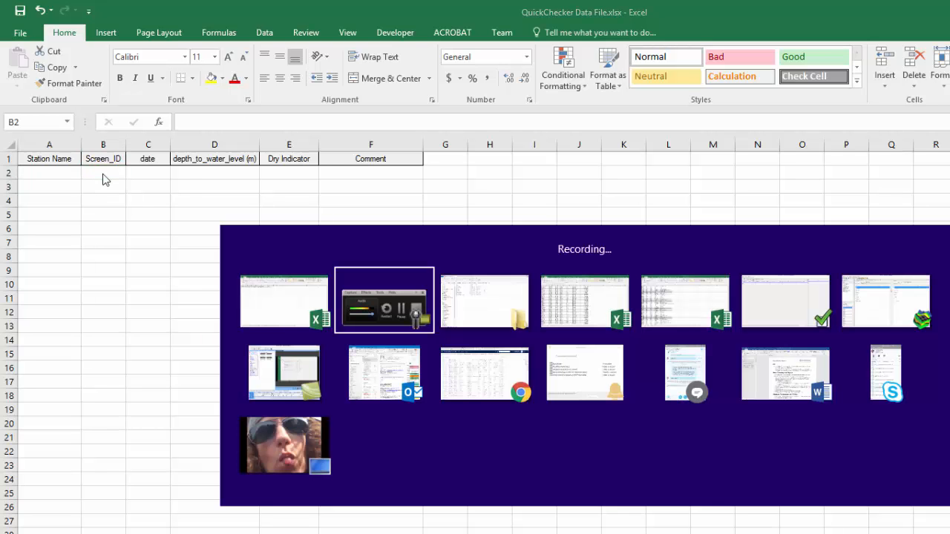
key("alt+Tab")
left_click(245, 244)
double_click(245, 243)
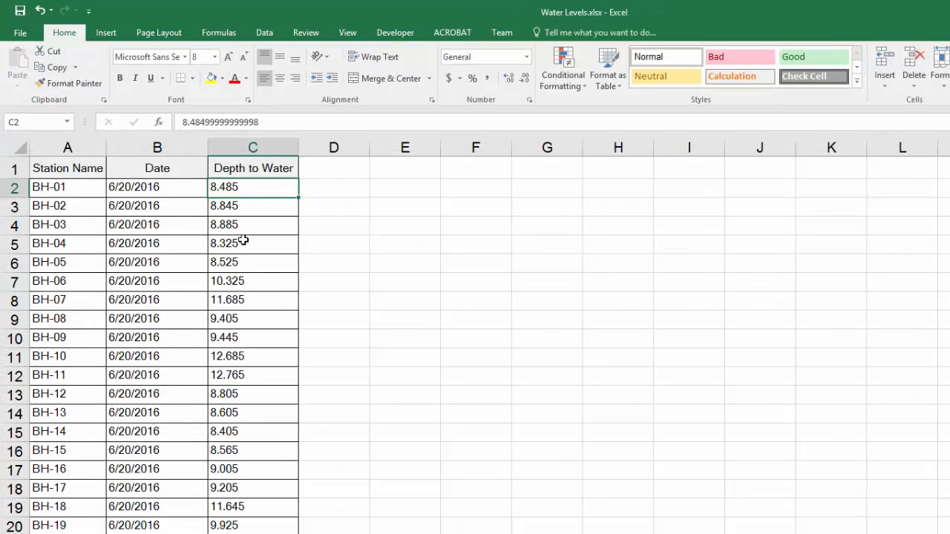
- Copy all station names below the header in Water Levels.xlsx and paste them into gw_level from cell A2
left_click(77, 187)
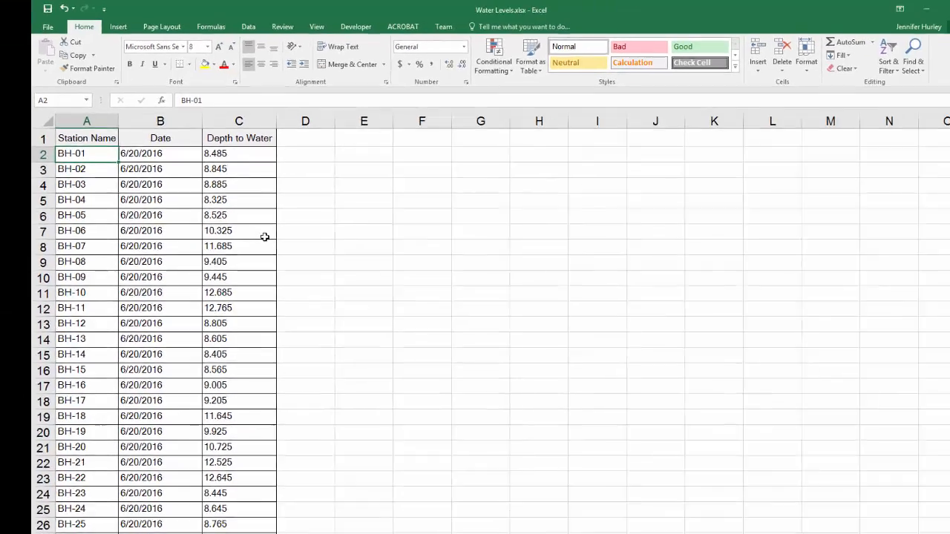
key("ctrl+shift+Down")
key("ctrl+c")
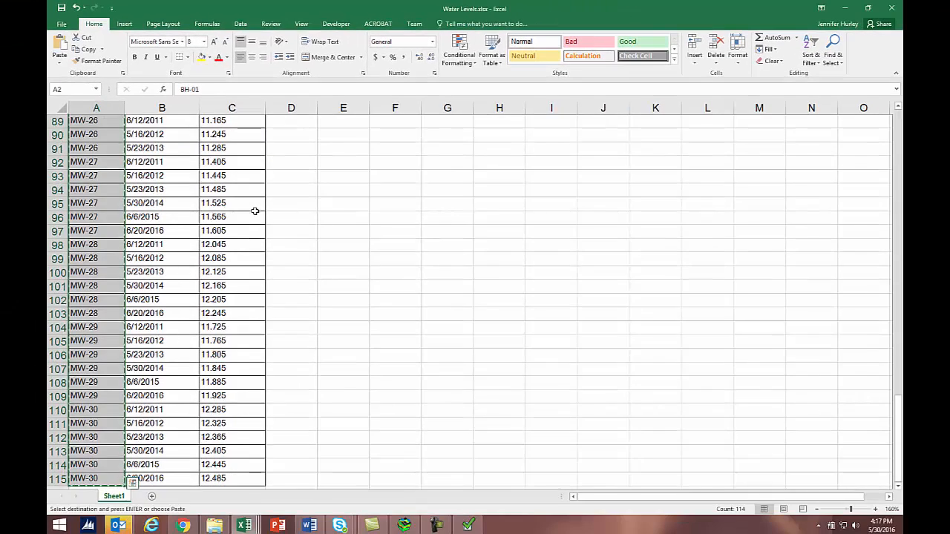
key("ctrl+Tab")
key("Down")
key("Up")
key("Left")
key("ctrl+v")
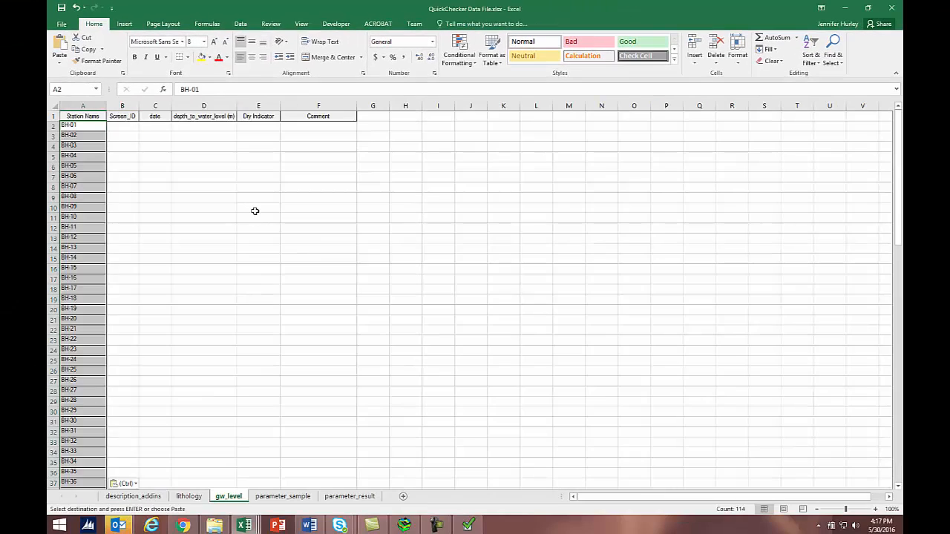
- Copy all Date entries from Water Levels.xlsx and paste them into the date column of gw_level from cell C2
key("Right")
key("Right")
key("ctrl+Tab")
key("ctrl+Home")
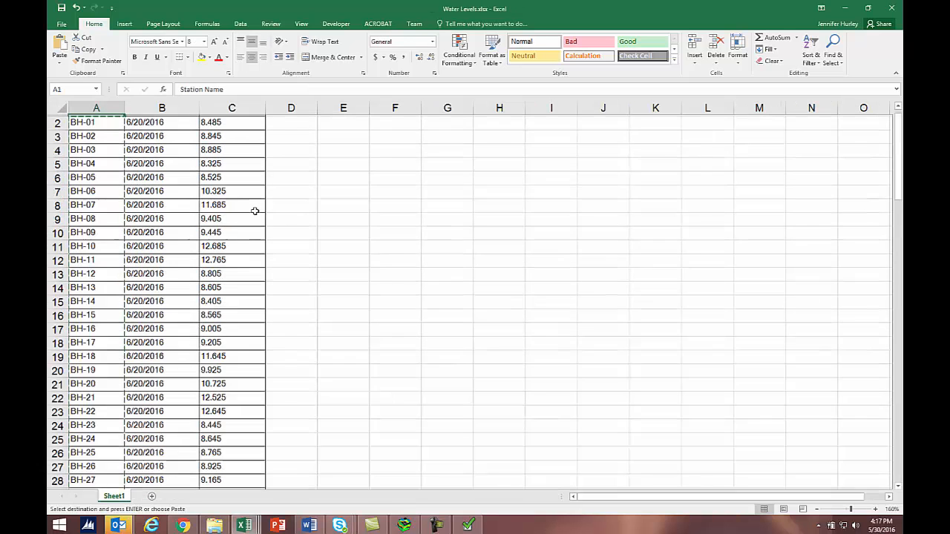
key("Down")
key("Right")
key("ctrl+shift+Down")
key("ctrl+c")
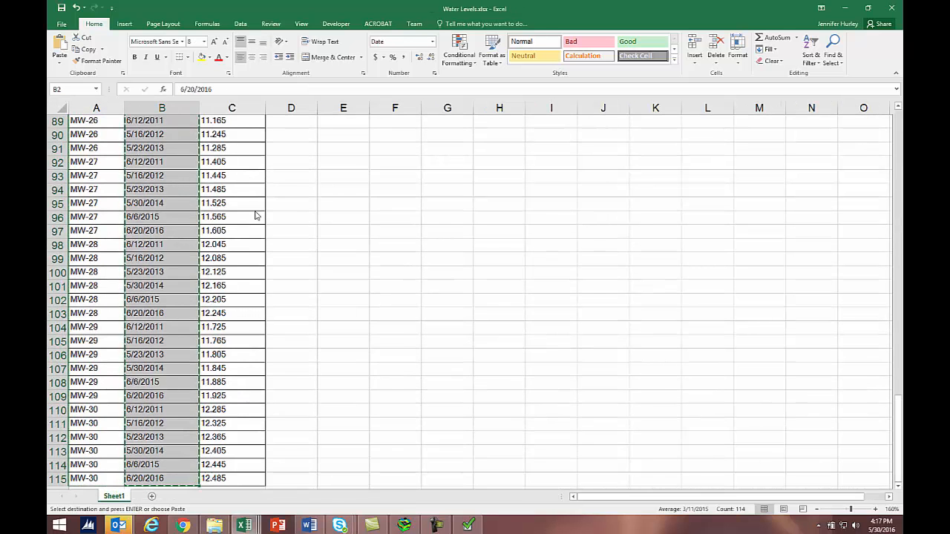
key("ctrl+Tab")
key("Right")
key("Left")
key("ctrl+v")
- Copy all Depth to Water values from Water Levels.xlsx and paste them into the depth_to_water_level (m) column of gw_level from D2
key("Right")
key("ctrl+Tab")
key("Right")
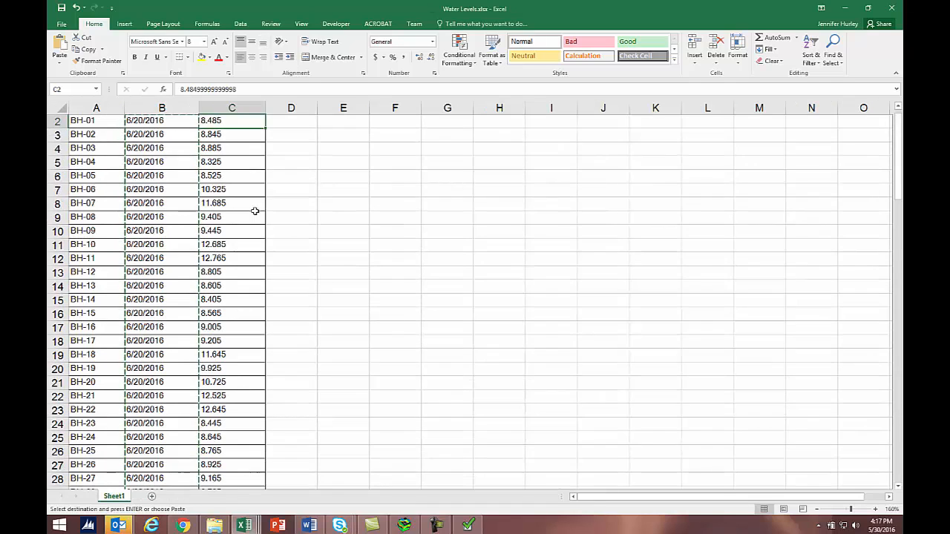
key("ctrl+shift+Down")
key("ctrl+c")
key("ctrl+BackSpace")
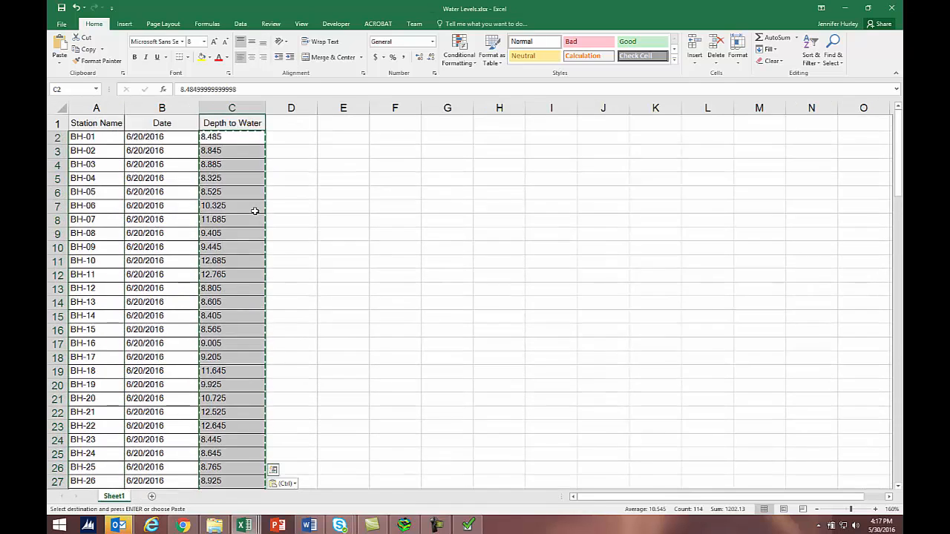
key("ctrl+Tab")
key("ctrl+v")
- Fill the Screen_ID column on the gw_level sheet with 1 for every water level record
key("Left")
key("Left")
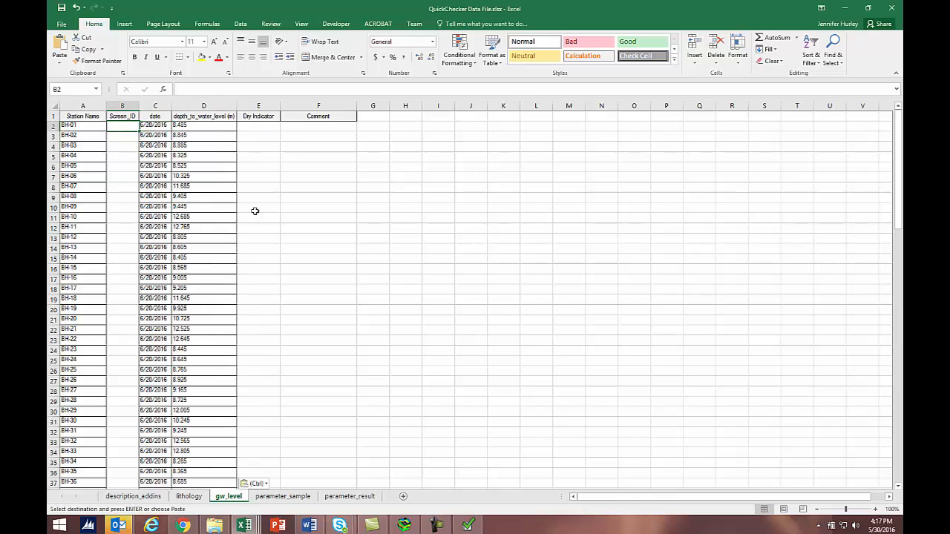
type("1")
key("ctrl+Return")
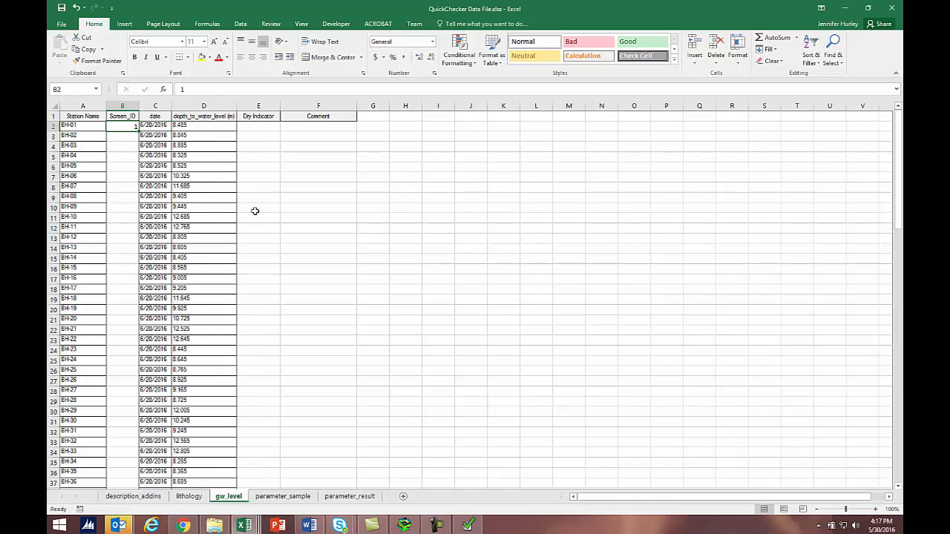
key("ctrl+c")
key("Right")
key("ctrl+Down")
key("Left")
key("ctrl+shift+Up")
key("ctrl+v")
key("ctrl+Up")
key("Down")
key("Right")
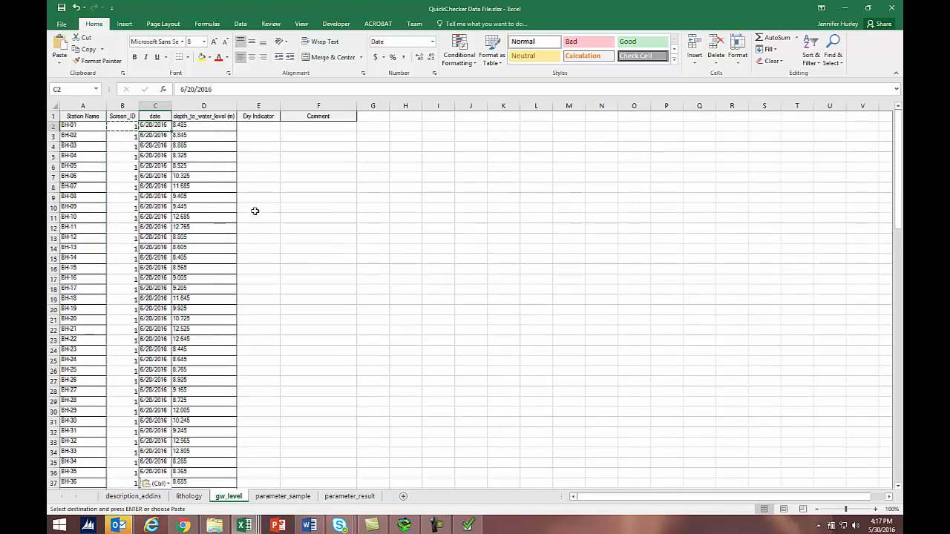
- Bring up the parameter_sample sheet, switch to New Lab Data to import.xlsx and go to its first Station Name record in A2
key("ctrl+Page_Down")
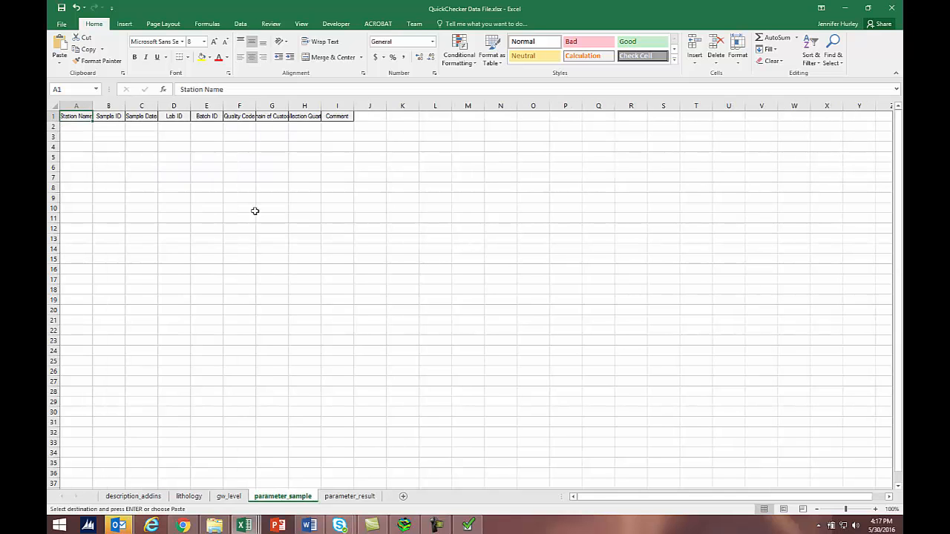
left_click(215, 526)
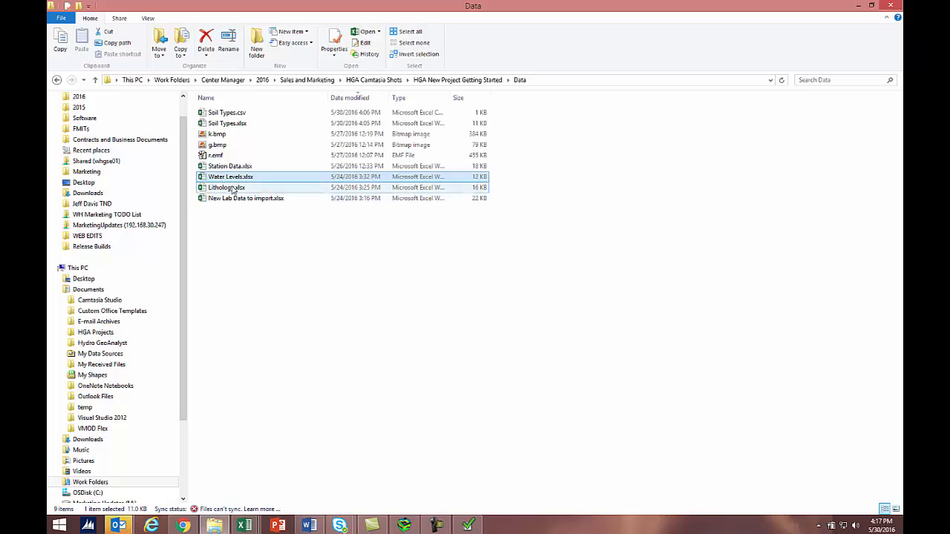
key("alt+Tab")
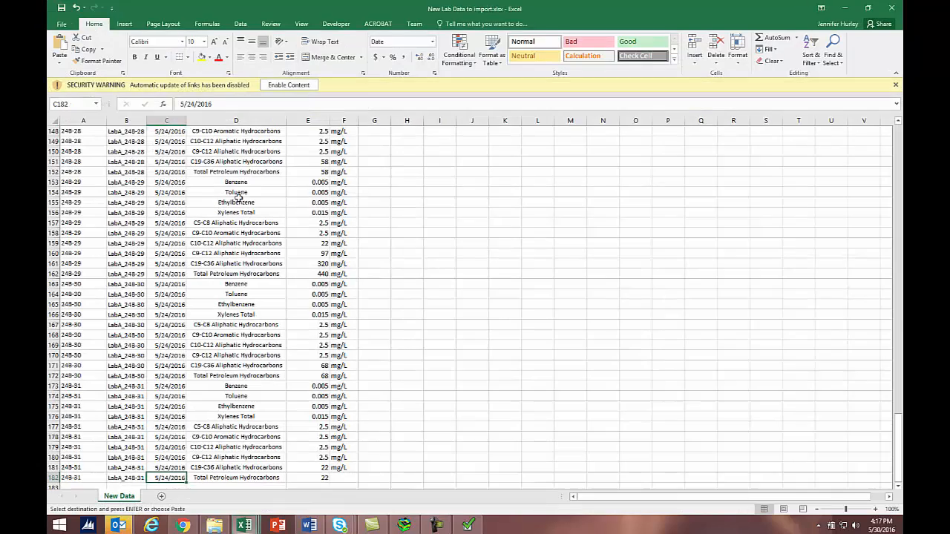
left_click(193, 189)
key("ctrl+Up")
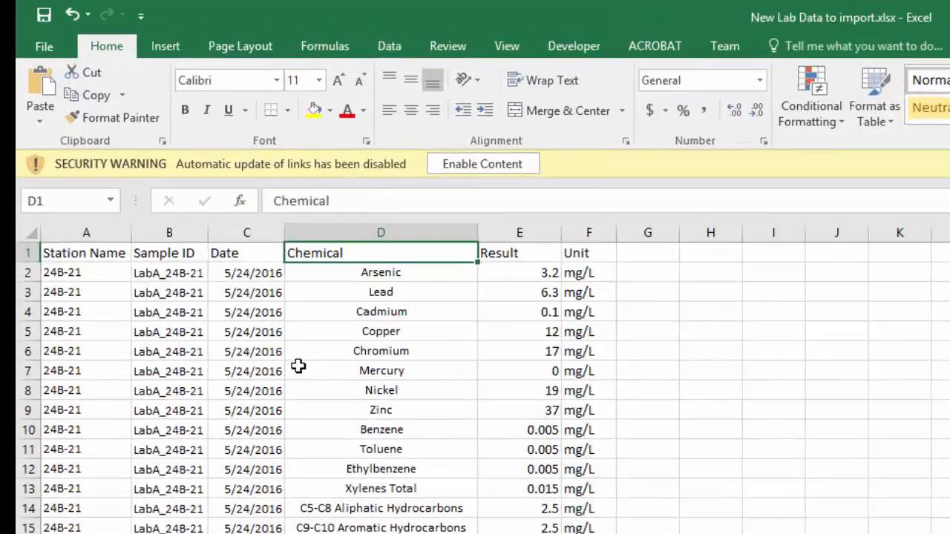
key("Left")
key("Left")
key("Left")
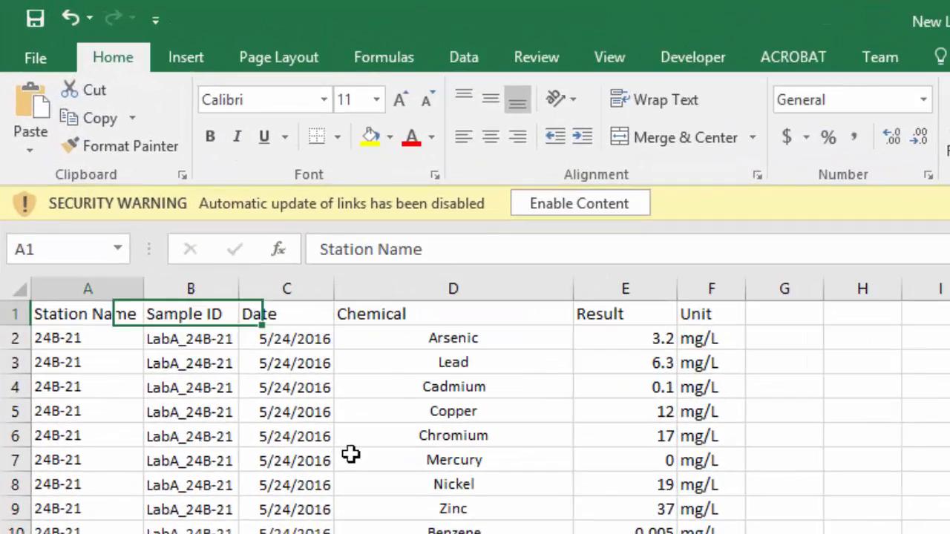
key("Down")
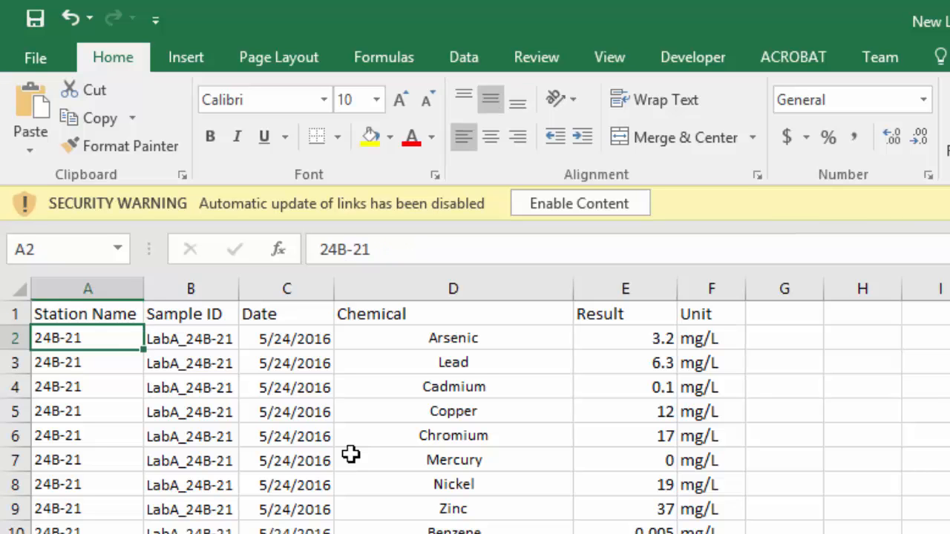
key("Right")
key("Right")
key("Left")
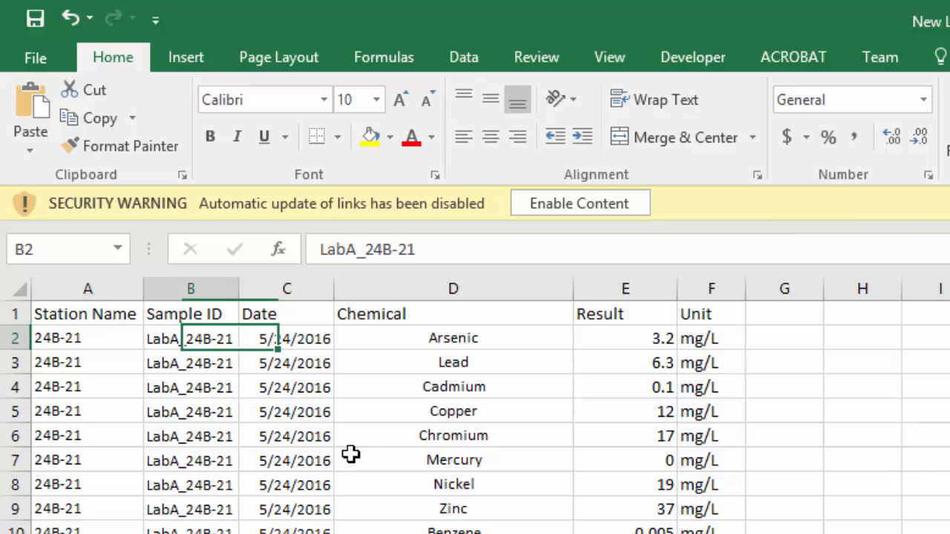
key("Left")
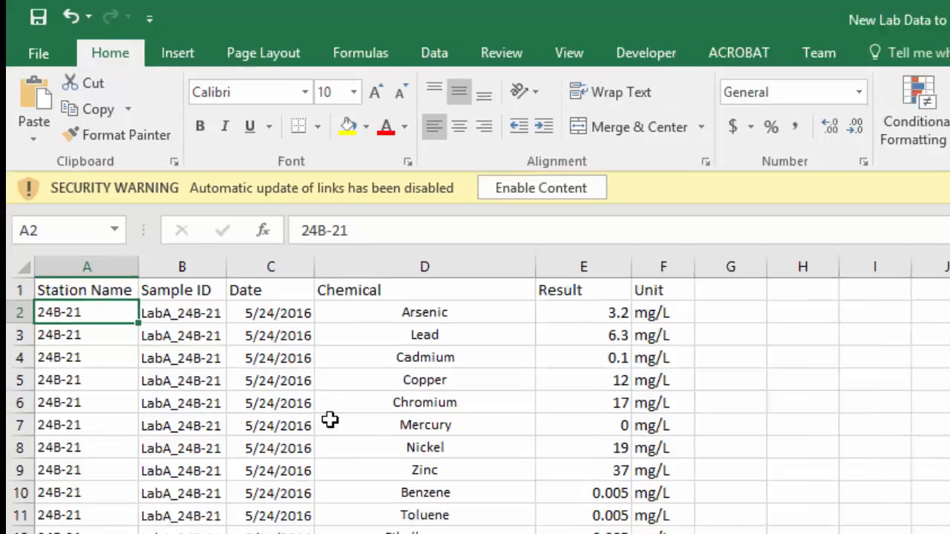
- Copy all Station Name, Sample ID and Date entries from New Lab Data to import.xlsx and paste them into parameter_sample from cell A2
key("shift+Right")
key("shift+Right")
key("ctrl+shift+Down")
key("ctrl+c")
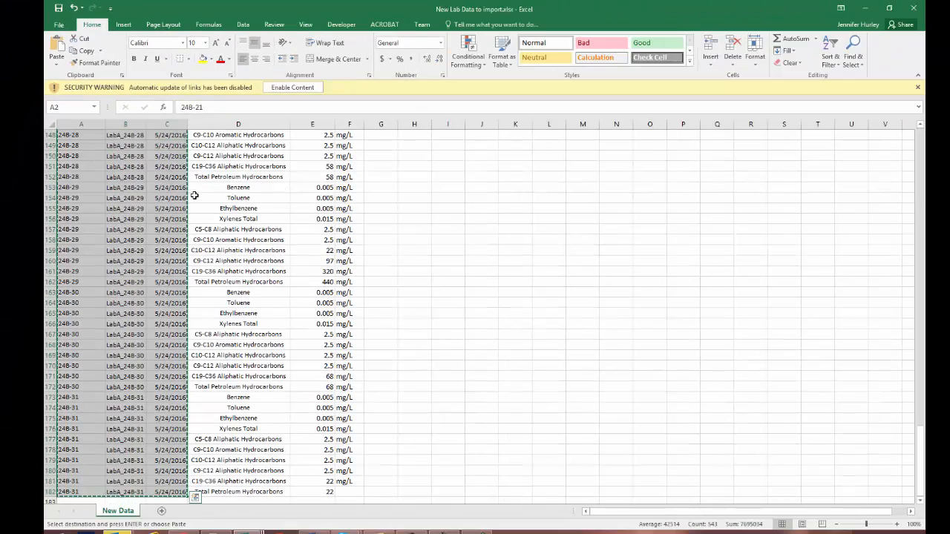
key("alt+Tab")
key("Down")
key("Right")
key("Right")
key("Left")
key("Left")
key("ctrl+v")
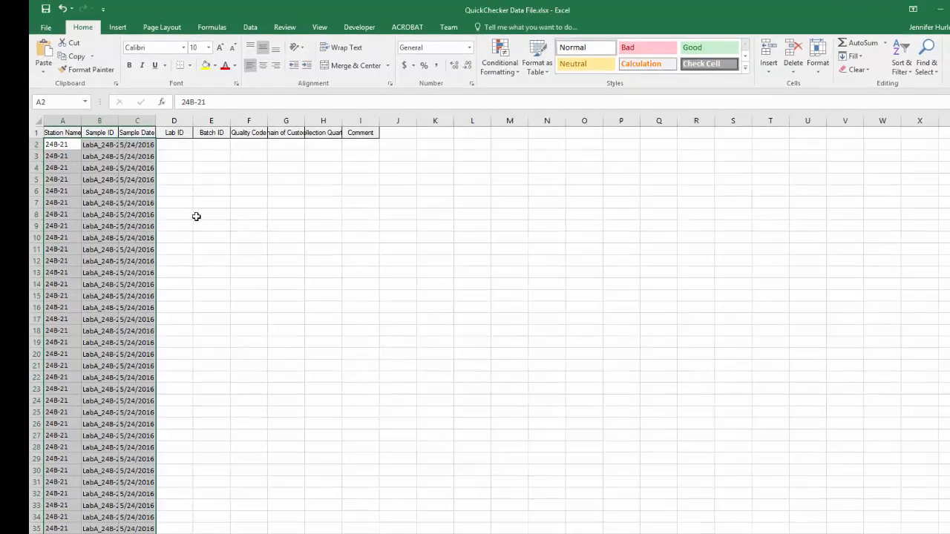
- Review the remaining parameter_sample column headers, from Lab ID through Chain of Custody and Collection Quarter to Comment
key("Right")
key("Right")
key("Right")
key("Up")
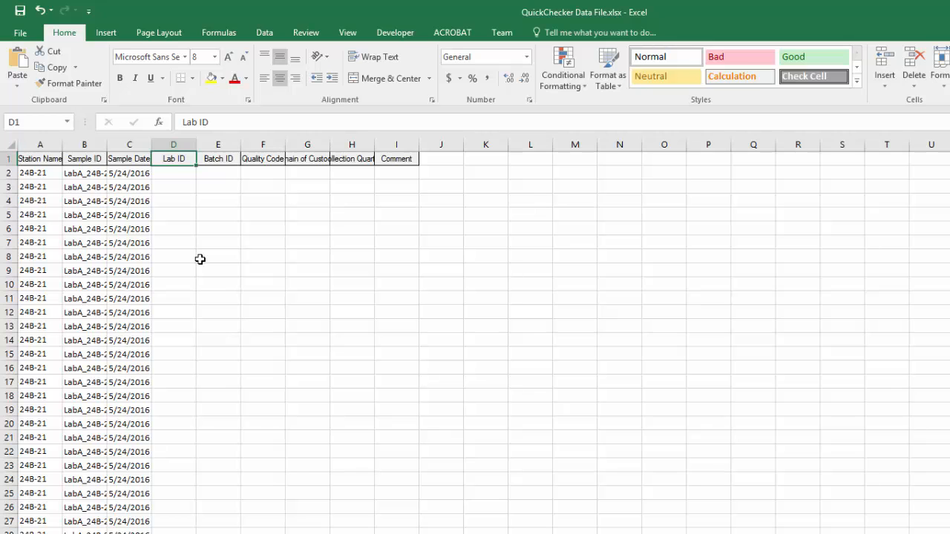
key("Right")
key("Right")
key("Right")
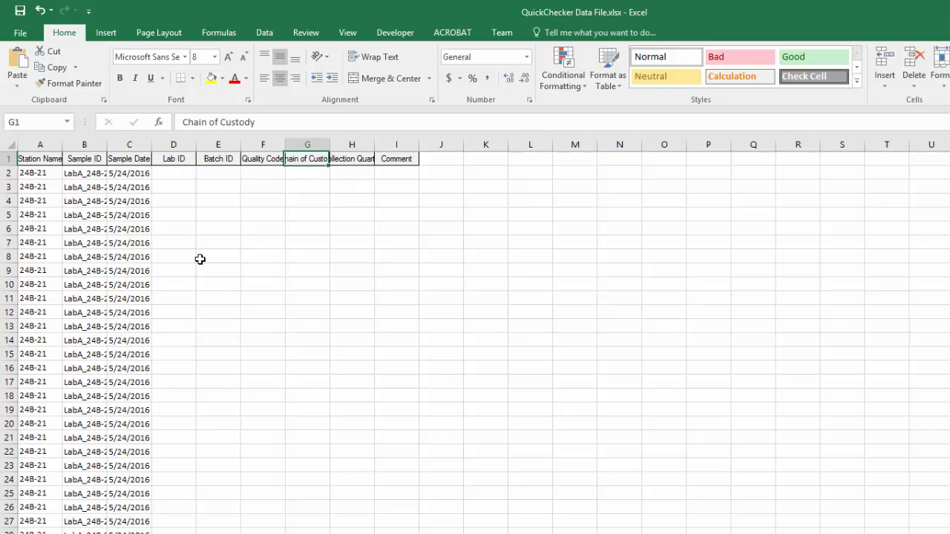
key("Right")
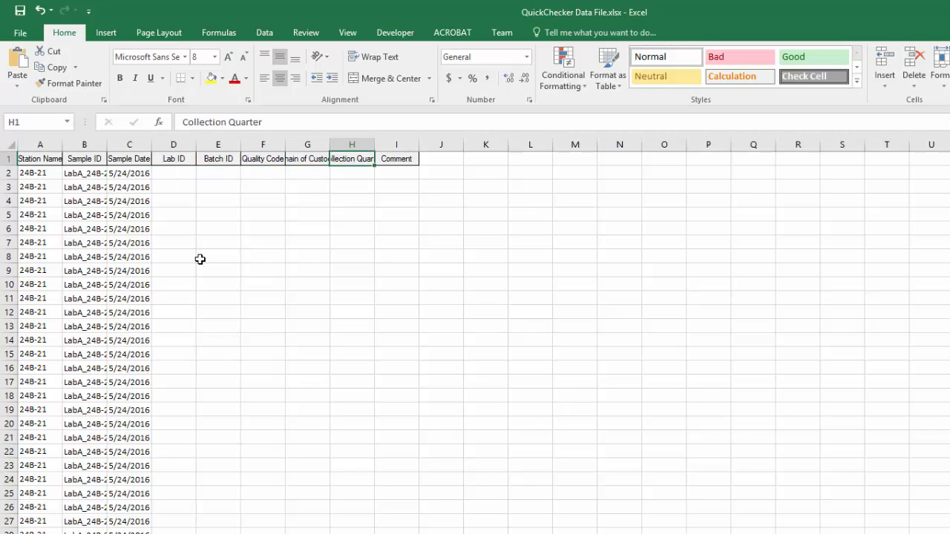
key("Right")
key("Left")
key("Left")
key("Left")
key("Left")
key("Left")
key("Left")
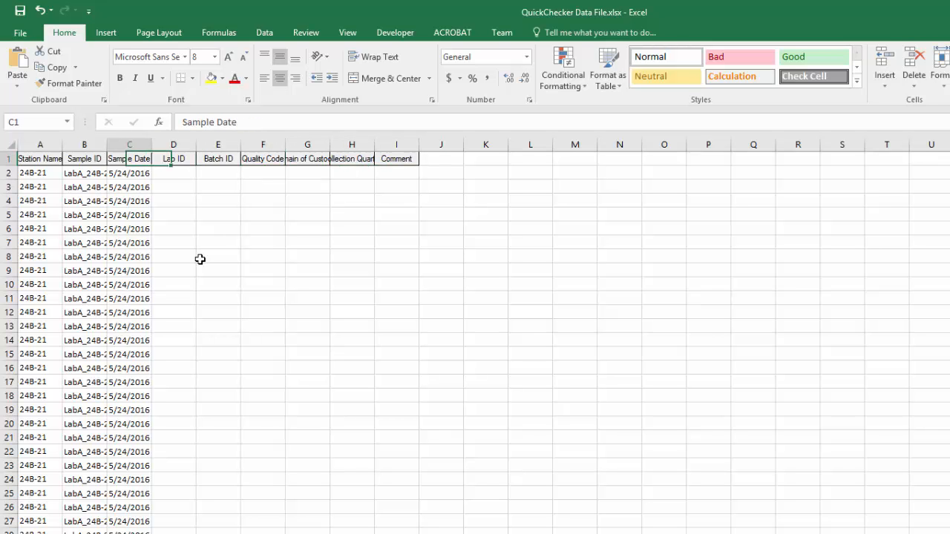
- Examine the Chemical, Result and Unit columns in New Lab Data to import.xlsx and bring up the parameter_result sheet in QuickChecker Data File.xlsx
key("alt+Tab")
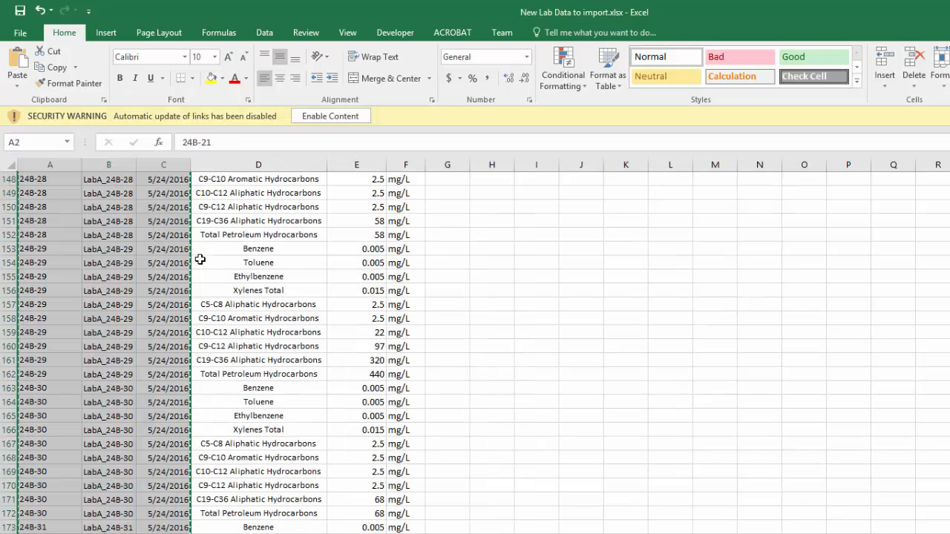
key("Right")
key("Up")
key("Right")
key("Right")
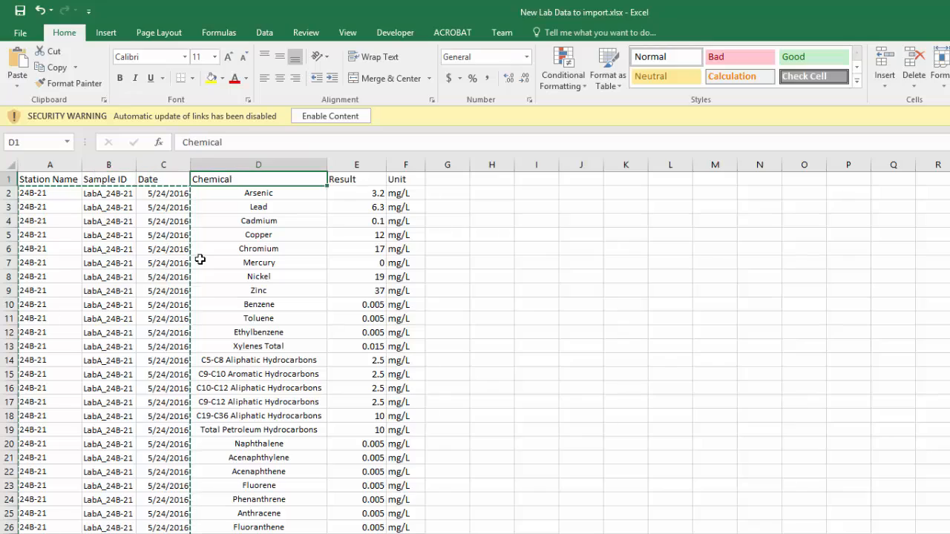
key("Right")
key("Right")
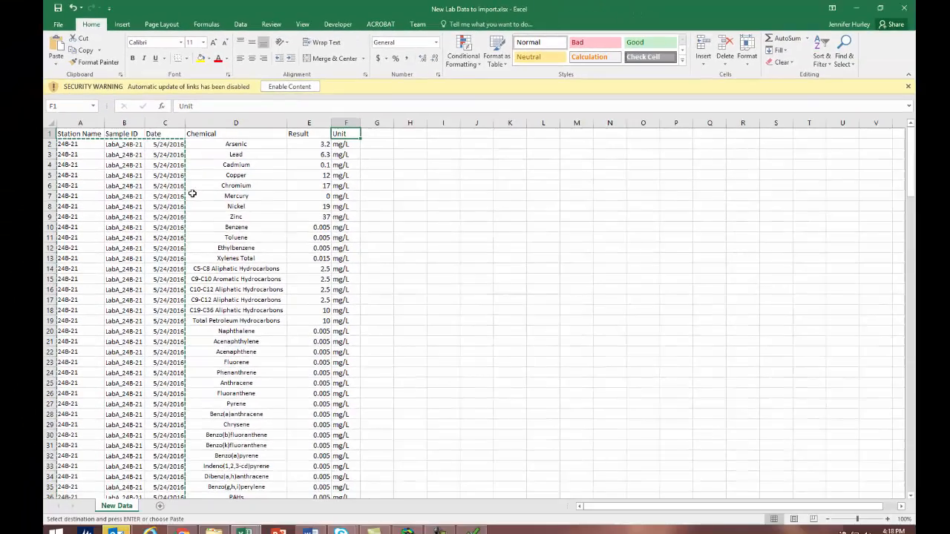
key("alt+Tab")
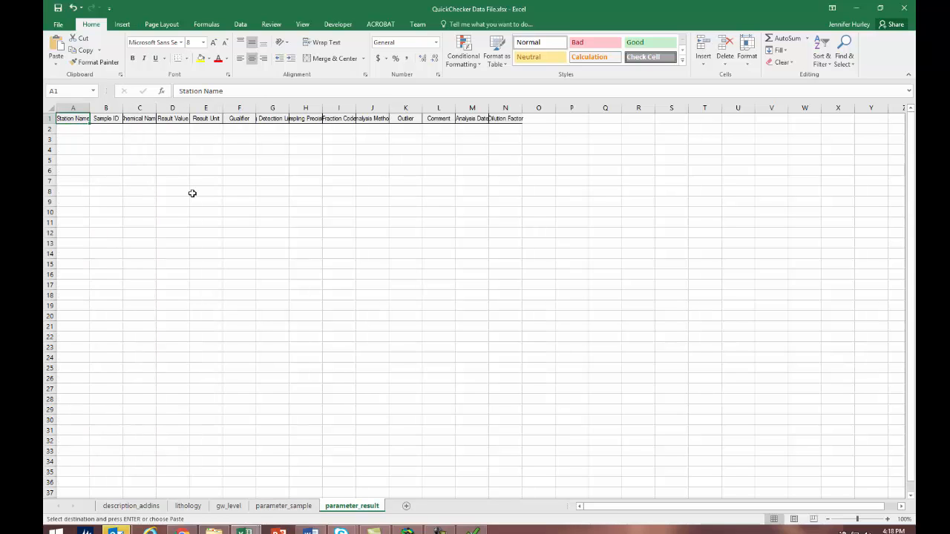
key("Down")
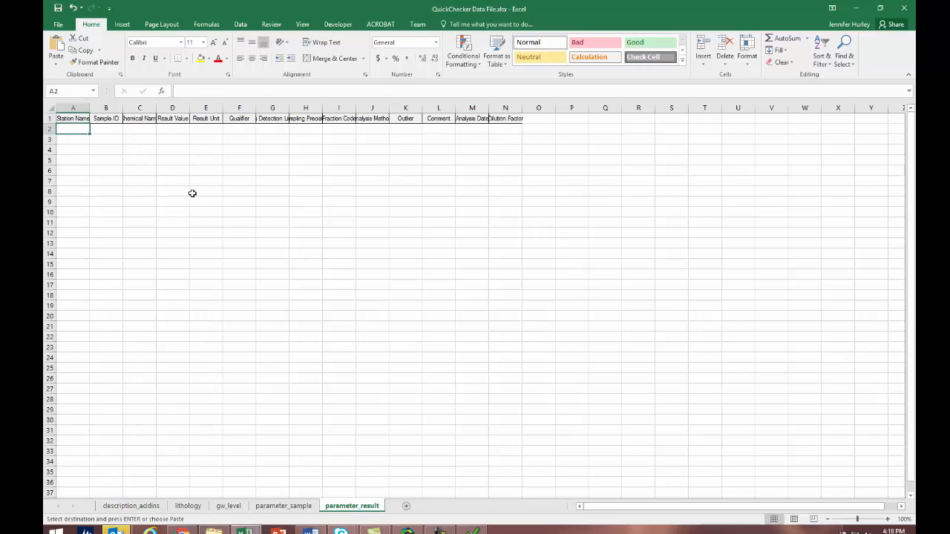
- Copy all Station Name entries from New Lab Data to import.xlsx and paste them into parameter_result from cell A2
key("alt+Tab")
key("Left")
key("Left")
key("Left")
key("Left")
key("Left")
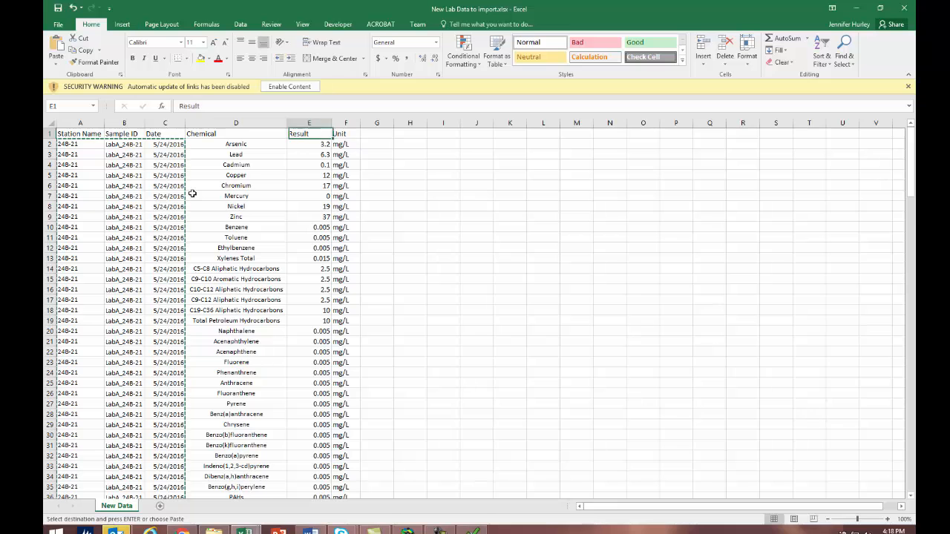
key("Down")
key("ctrl+shift+Down")
key("ctrl+c")
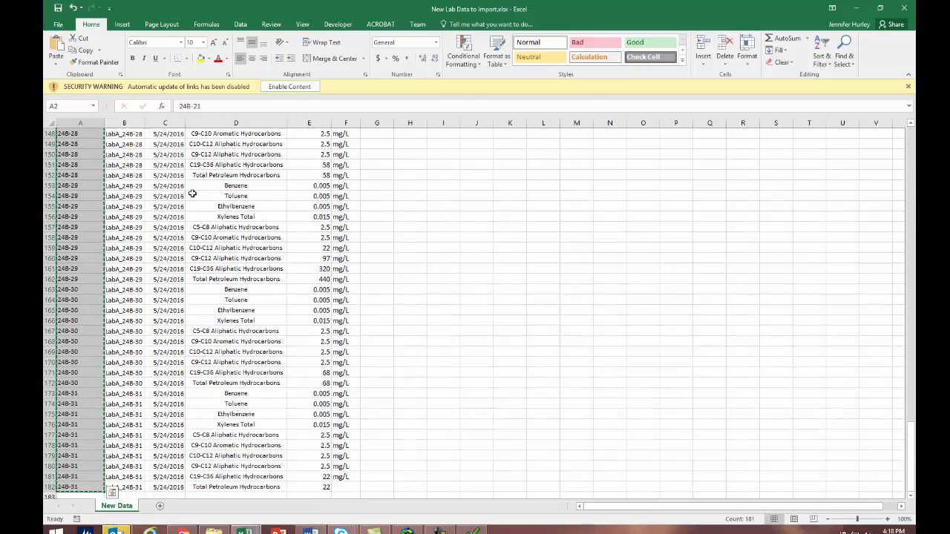
key("alt+Tab")
key("Down")
key("ctrl+v")
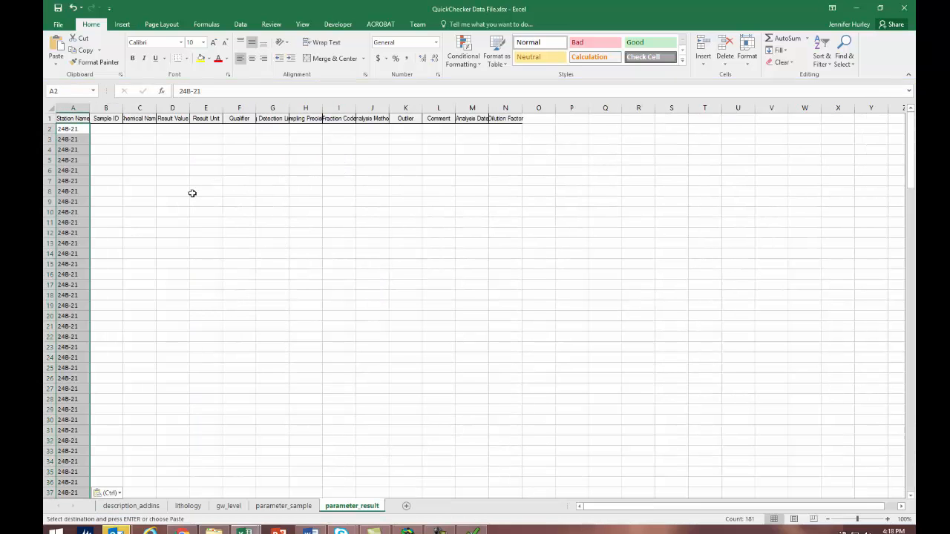
- Copy all Sample ID entries from New Lab Data to import.xlsx and paste them into parameter_result from cell B2
key("Right")
key("alt+Tab")
key("Up")
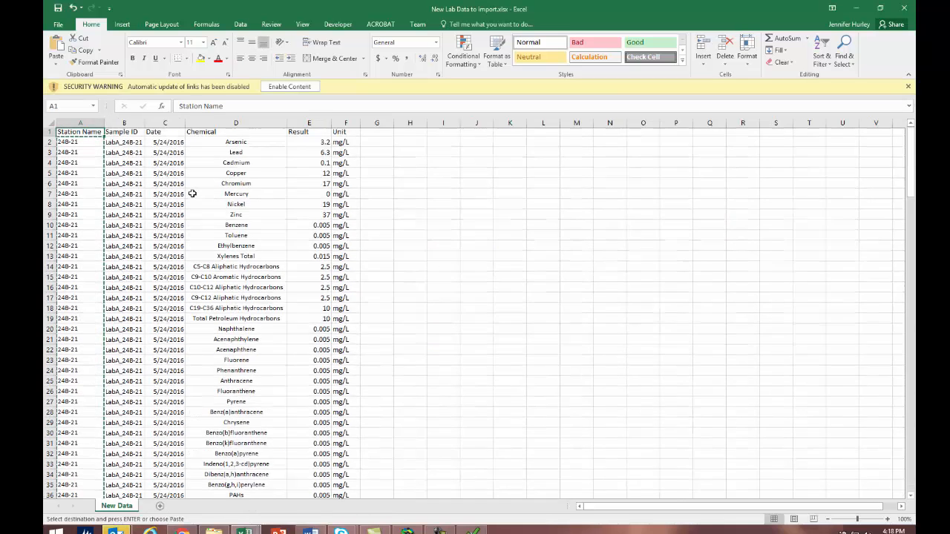
key("Right")
key("Down")
key("ctrl+shift+Down")
key("ctrl+c")
key("alt+Tab")
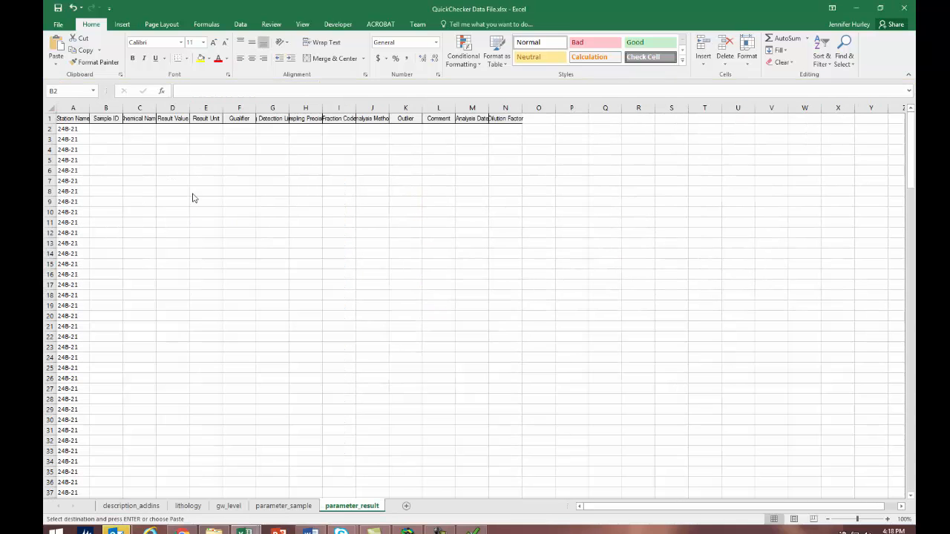
key("ctrl+v")
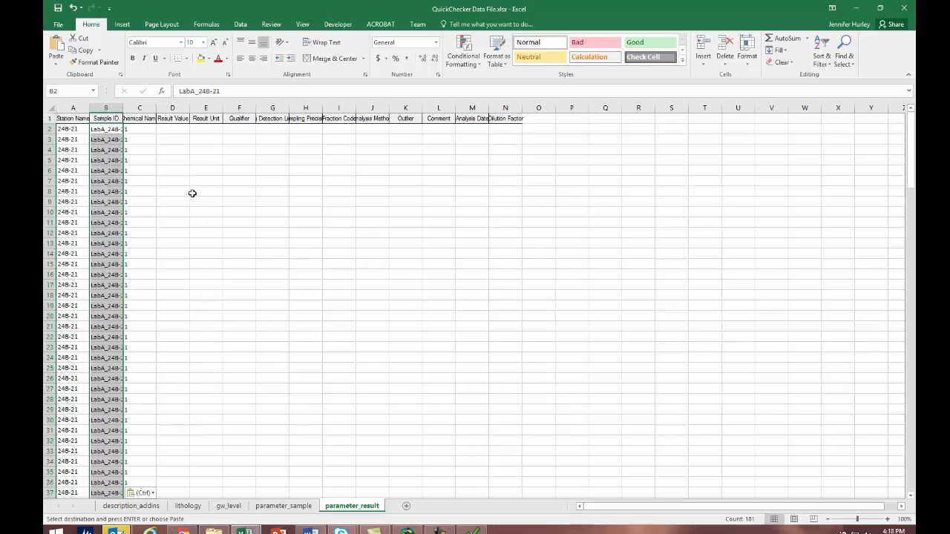
- Copy all Chemical entries from New Lab Data to import.xlsx and paste them into the Chemical Name column of parameter_result from C2
key("Right")
key("alt+Tab")
key("Right")
key("Right")
key("Up")
key("Down")
key("ctrl+shift+Down")
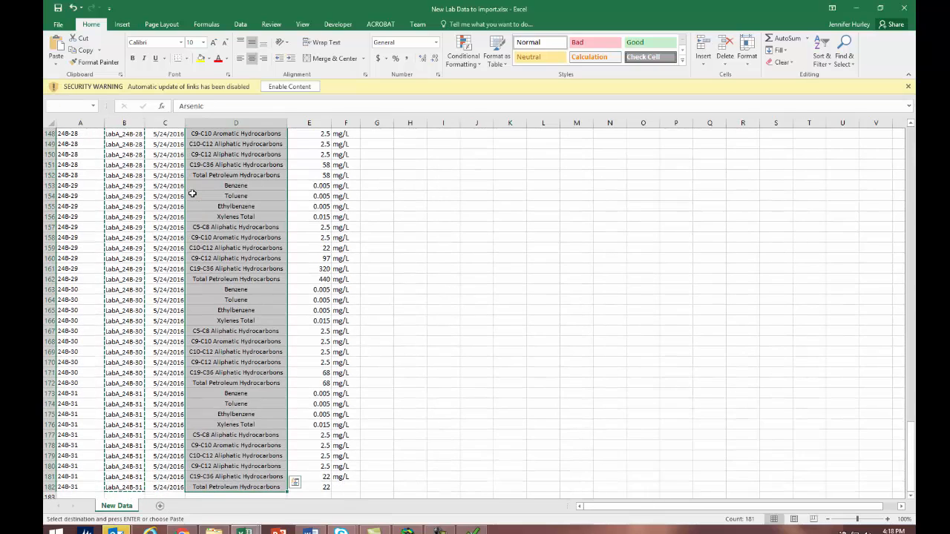
key("alt+Tab")
key("Right")
key("Left")
key("ctrl+v")
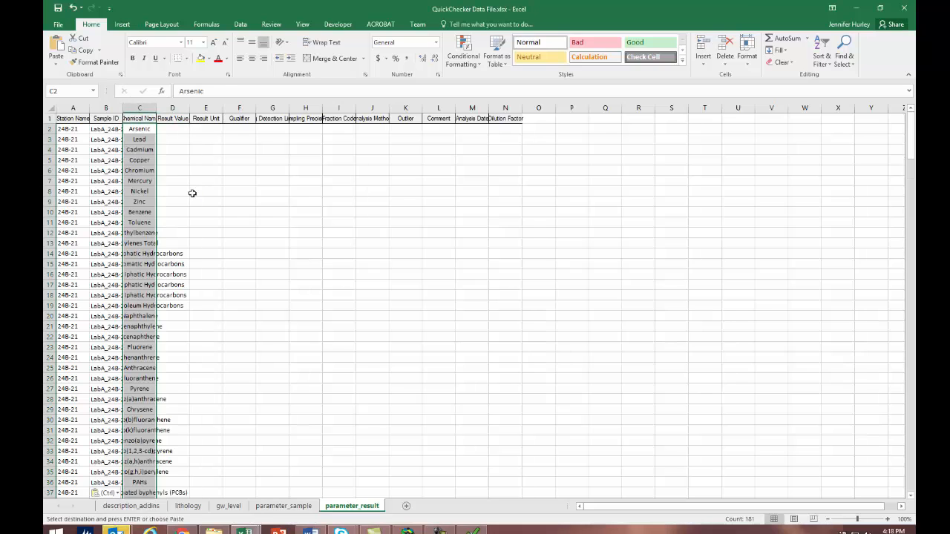
- Copy all Result and Unit entries from the lab data and paste them into the Result Value and Result Unit columns of parameter_result from D2
key("Up")
key("alt+Tab")
key("Right")
key("Up")
key("Down")
key("shift+Right")
key("ctrl+shift+Down")
key("ctrl+c")
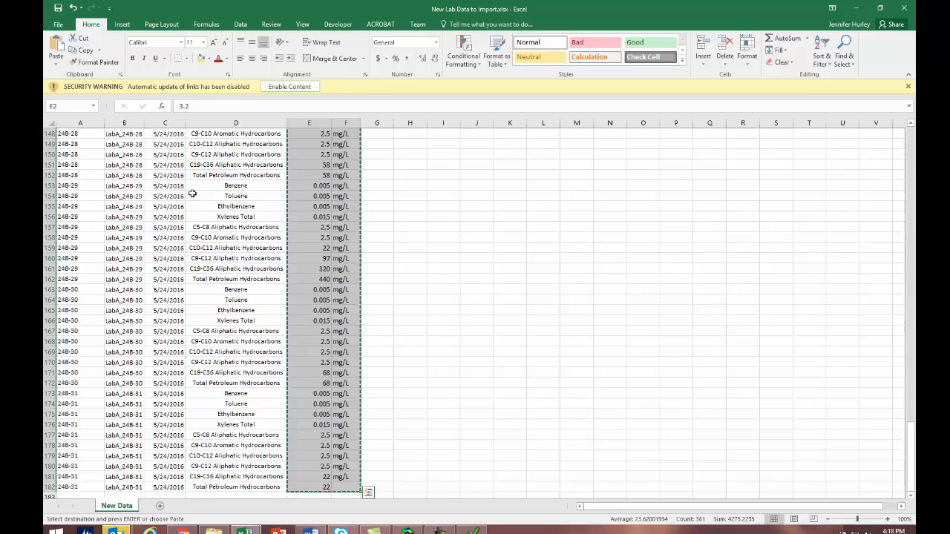
key("alt+Tab")
key("Down")
key("Right")
key("ctrl+v")
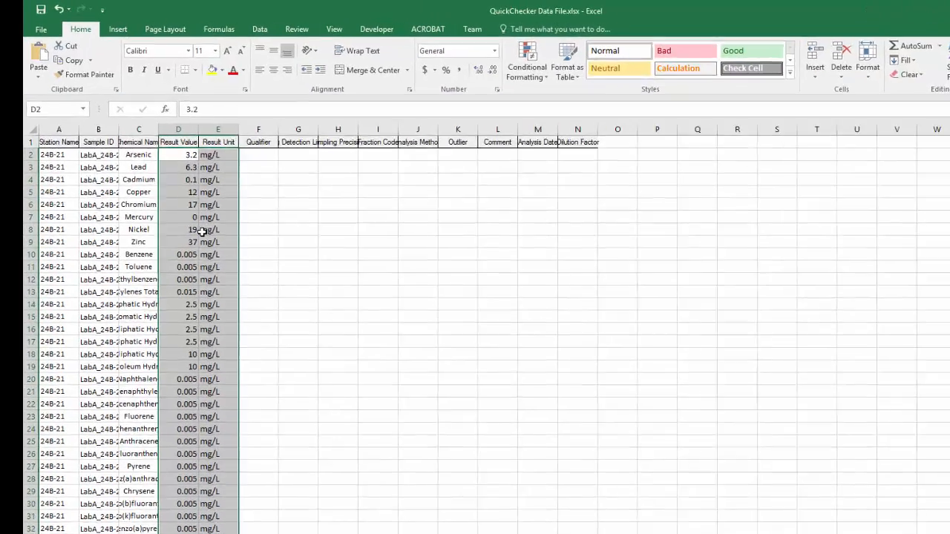
key("Right")
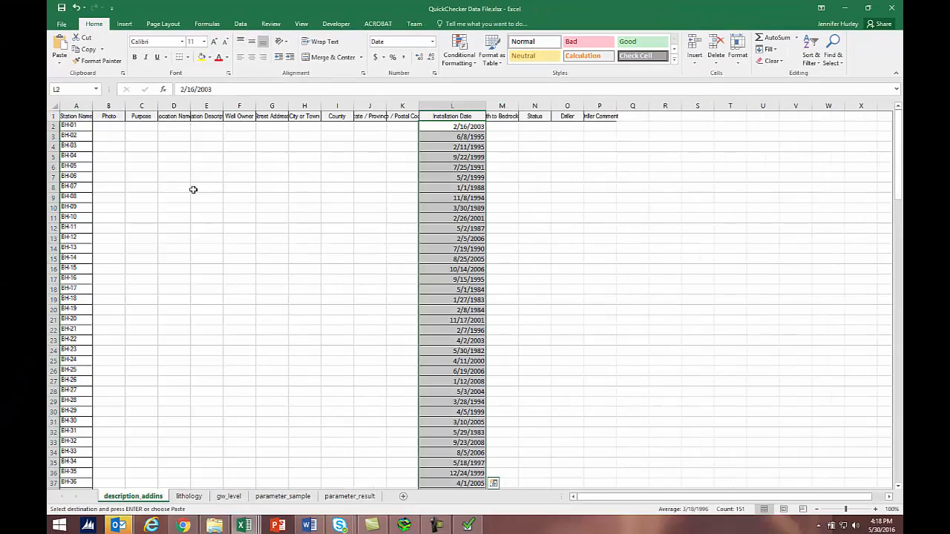
- Close the QuickChecker Data File.xlsx workbook and switch to Quick Checker
key("Escape")
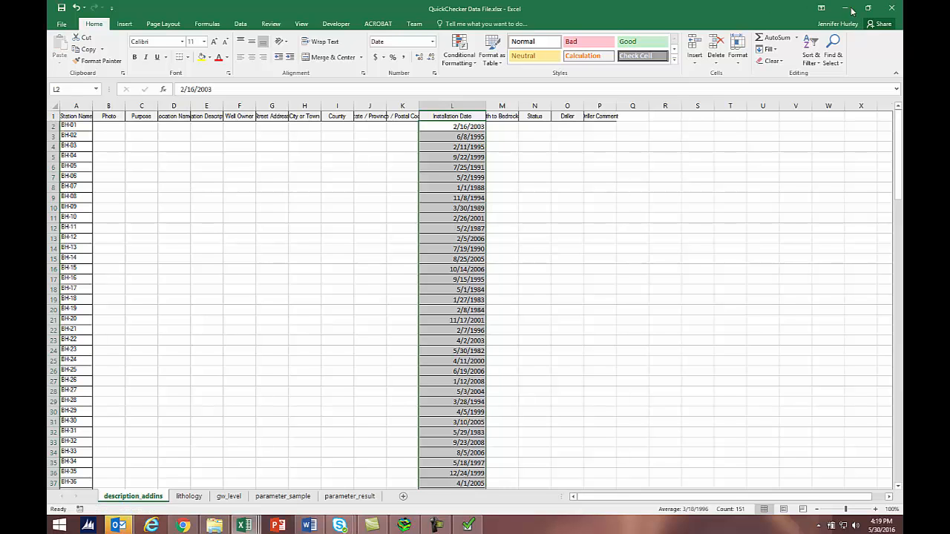
left_click(891, 8)
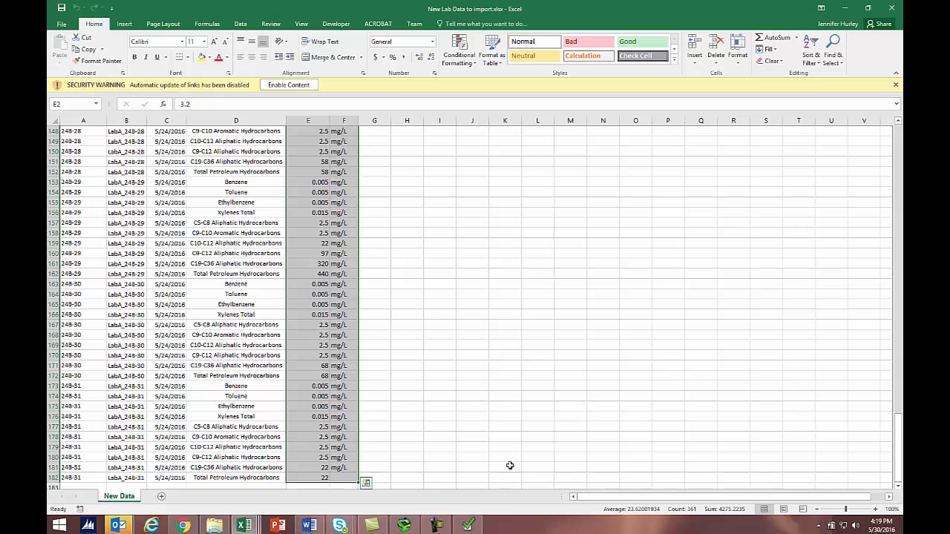
left_click(469, 526)
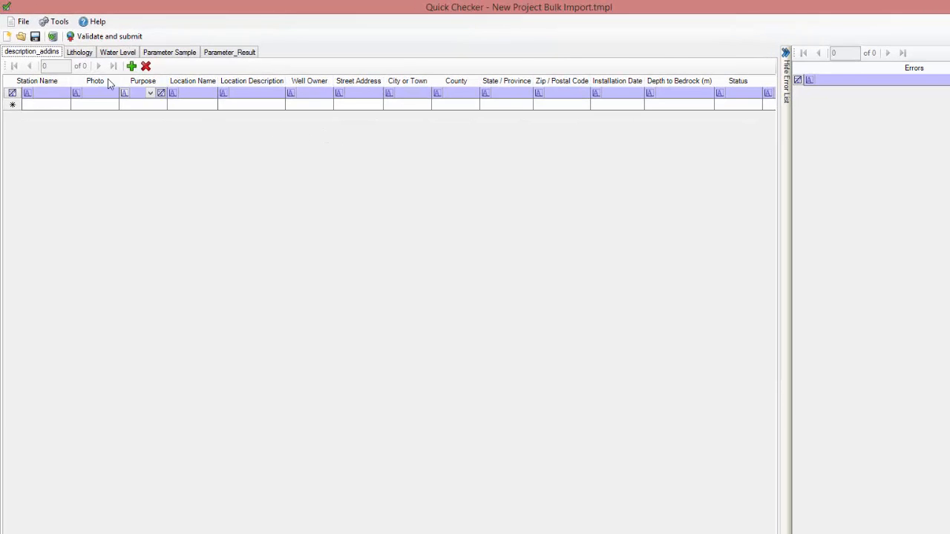
- Start an Excel import of QuickChecker Data File.xlsx from the WH2016 folder without saving the current data changes
left_click(55, 21)
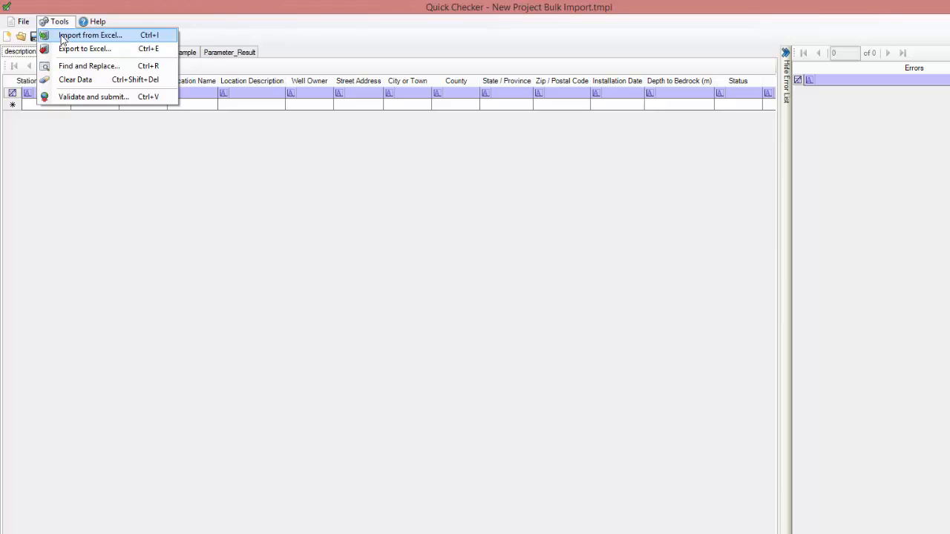
left_click(62, 38)
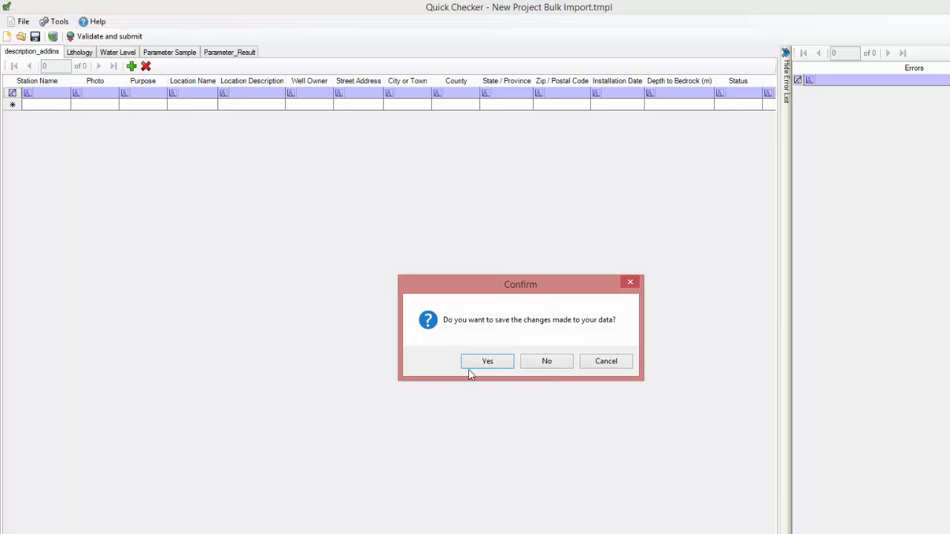
left_click(547, 363)
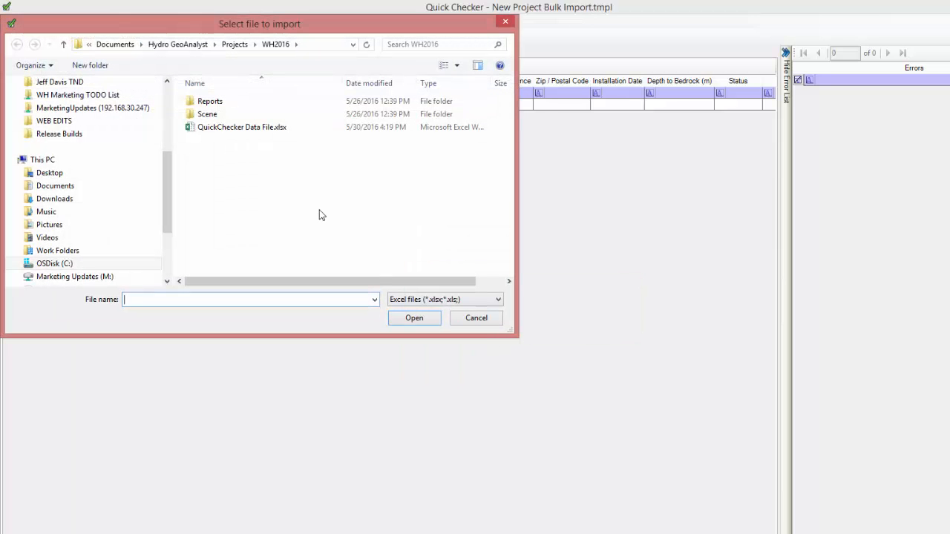
left_click(243, 128)
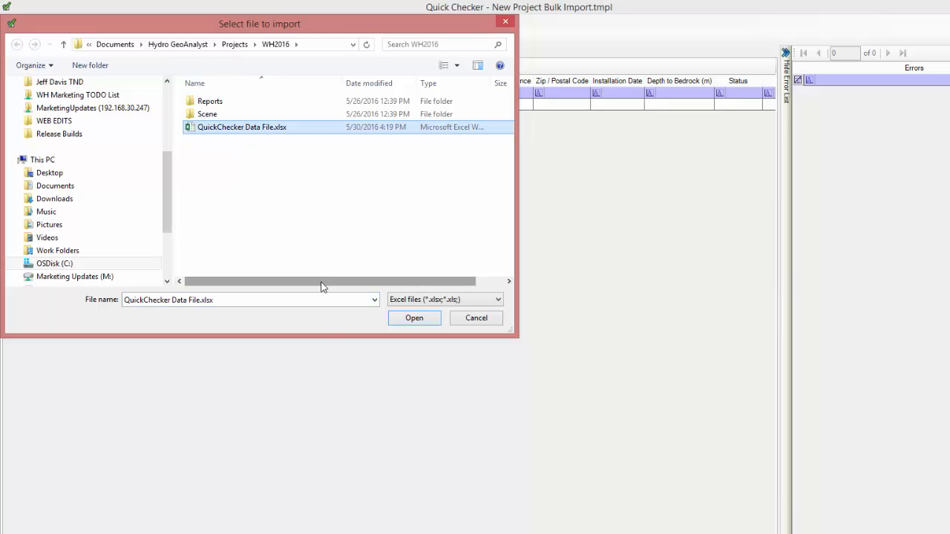
left_click(418, 320)
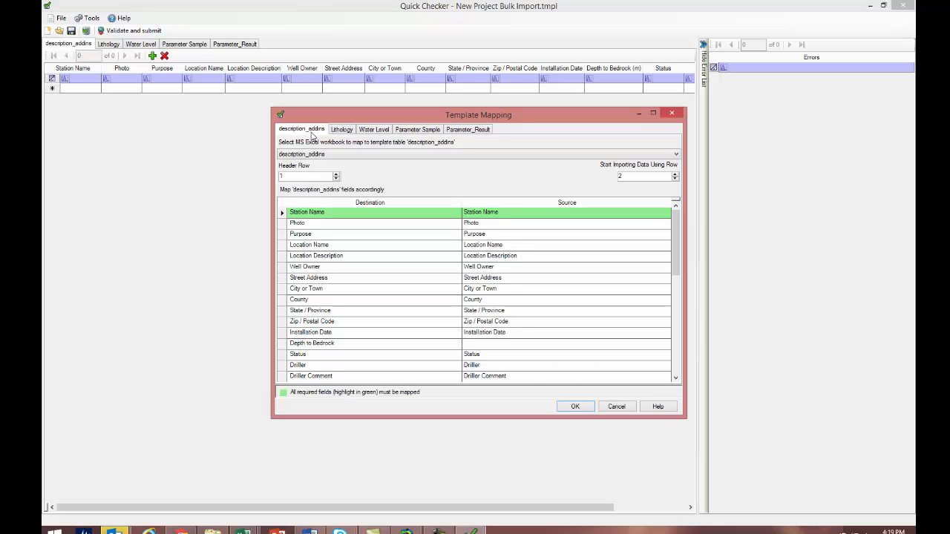
- Map the Depth to Bedrock field of description_addins to the source column Depth to Bedrock (m)
left_click(473, 226)
left_click(488, 346)
scroll(490, 352, "down", 3)
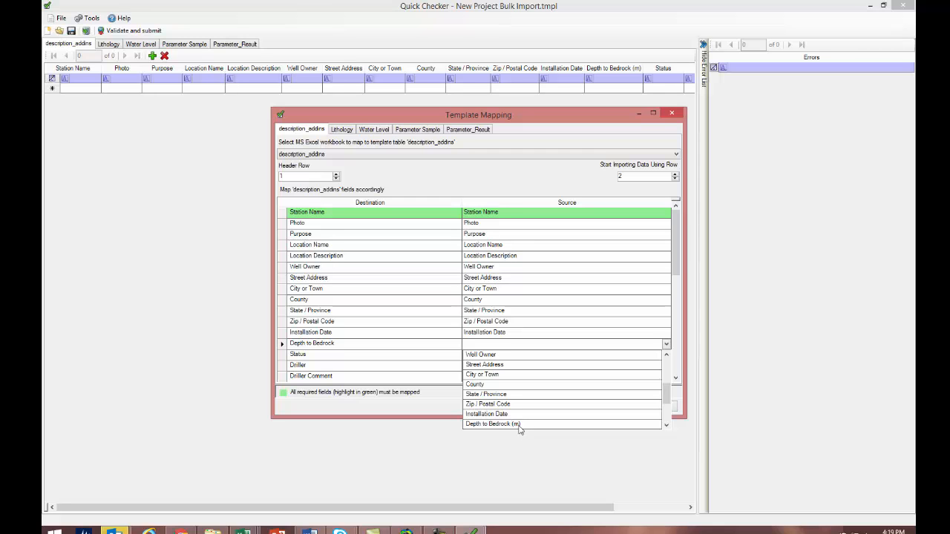
left_click(517, 426)
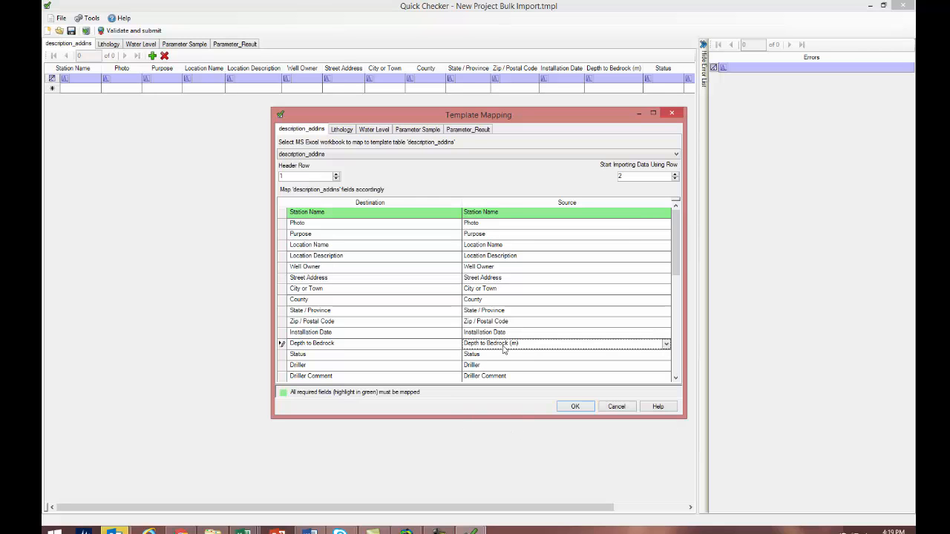
scroll(505, 346, "down", 1)
scroll(505, 346, "up", 1)
left_click_drag(678, 262, 677, 312)
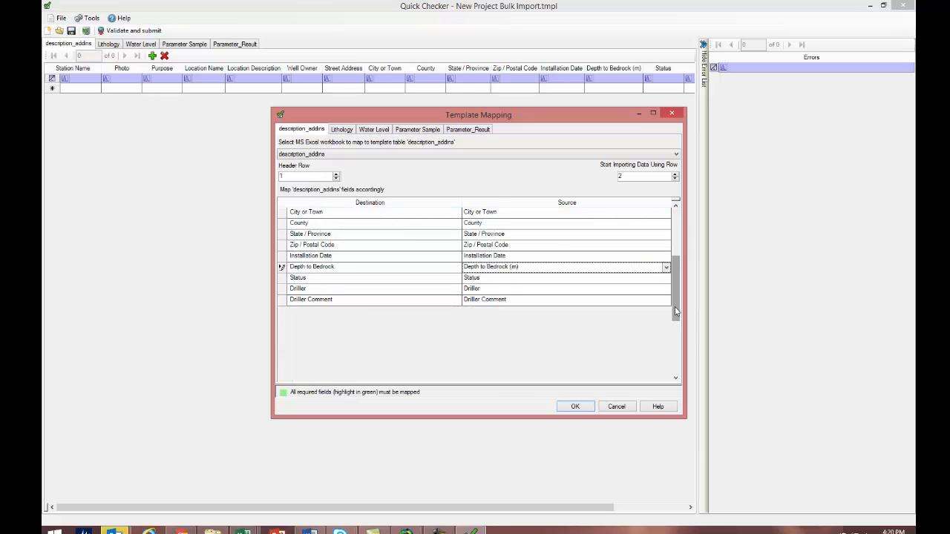
- Map the Lithology fields From and To to the source columns From (m) and To (m)
left_click(342, 132)
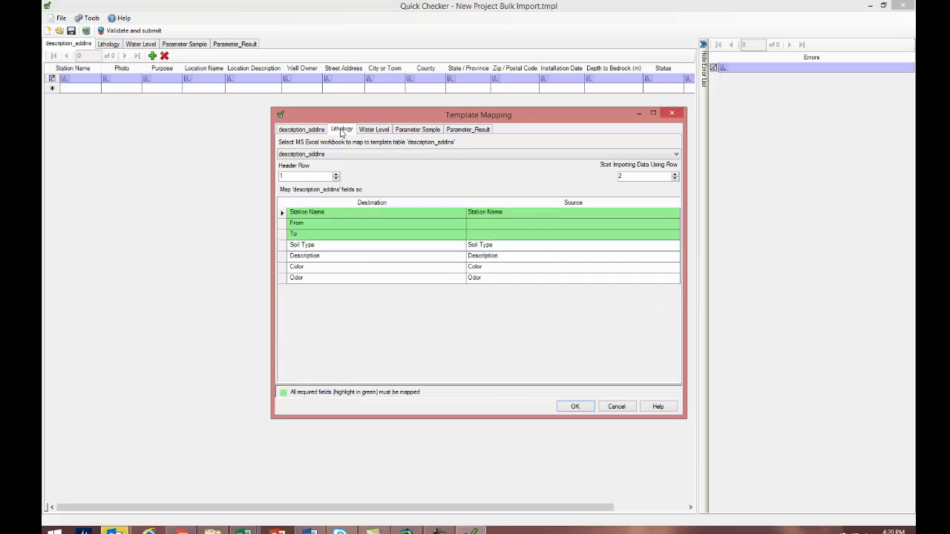
left_click(483, 225)
left_click(482, 255)
left_click(481, 235)
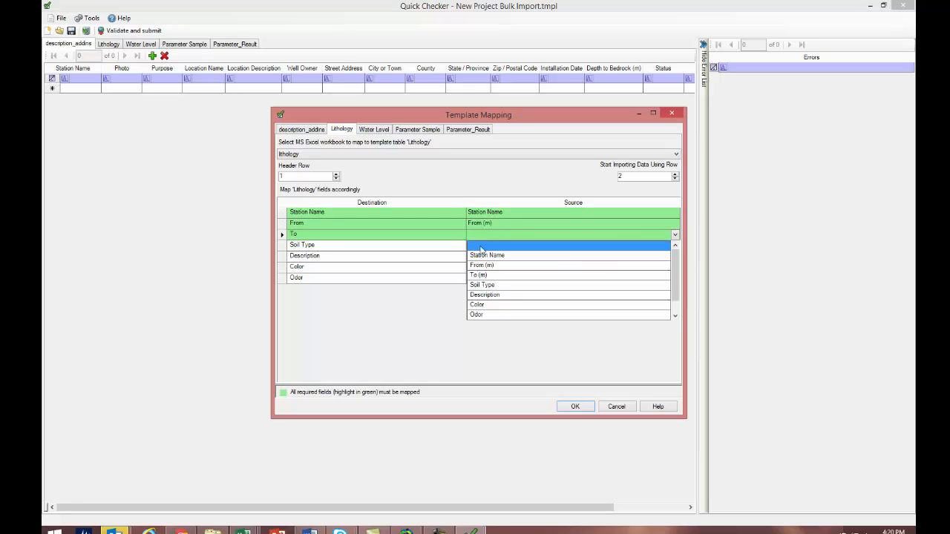
left_click(480, 275)
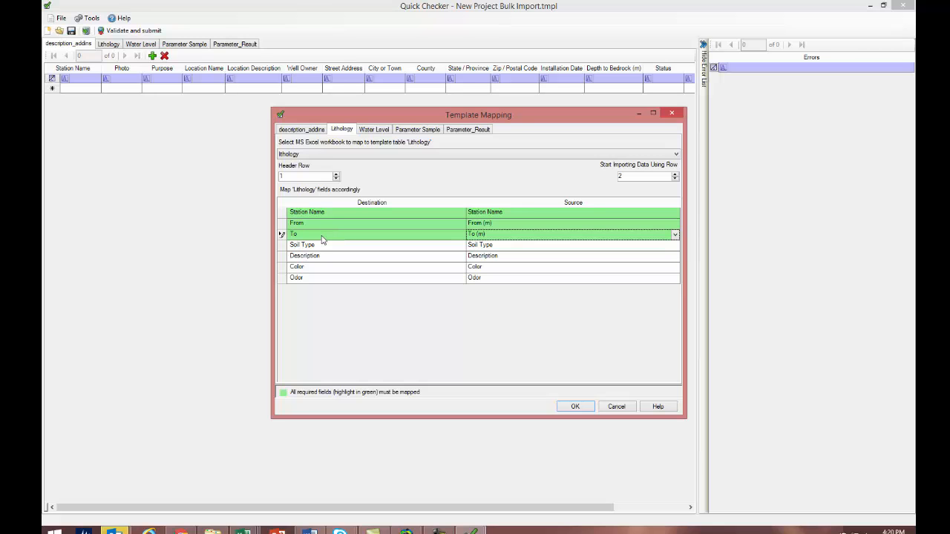
- Map the Water Level field depth_to_water_level to the source column depth_to_water_level (m)
left_click(376, 129)
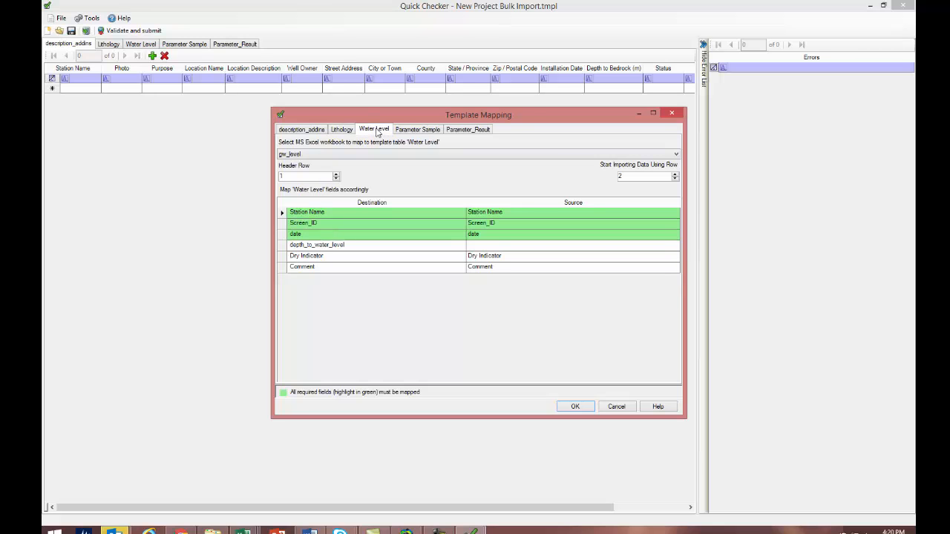
left_click(493, 246)
left_click(491, 248)
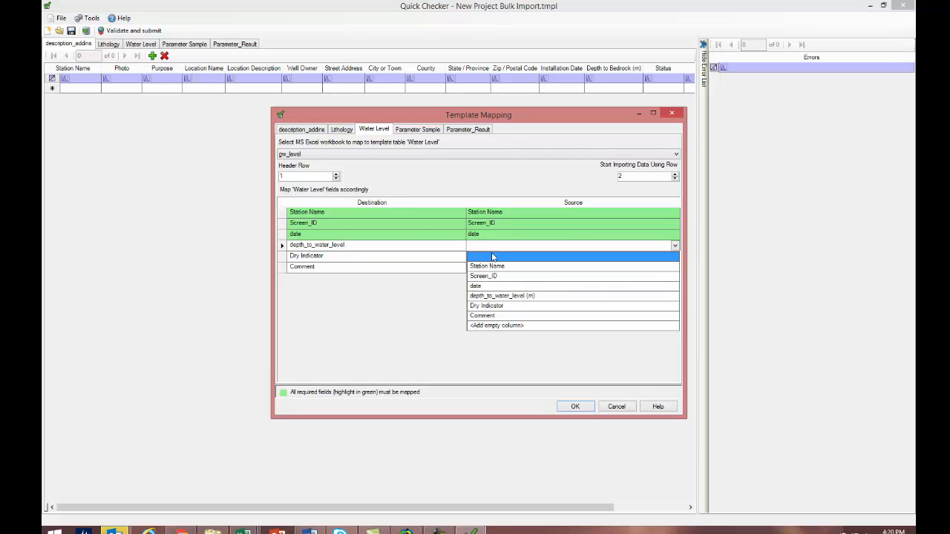
left_click(495, 297)
- Map Reporting Detection Limit in Parameter_Result to Reporting Detection Limit (ug/L) and accept the template mapping to import the data
left_click(427, 131)
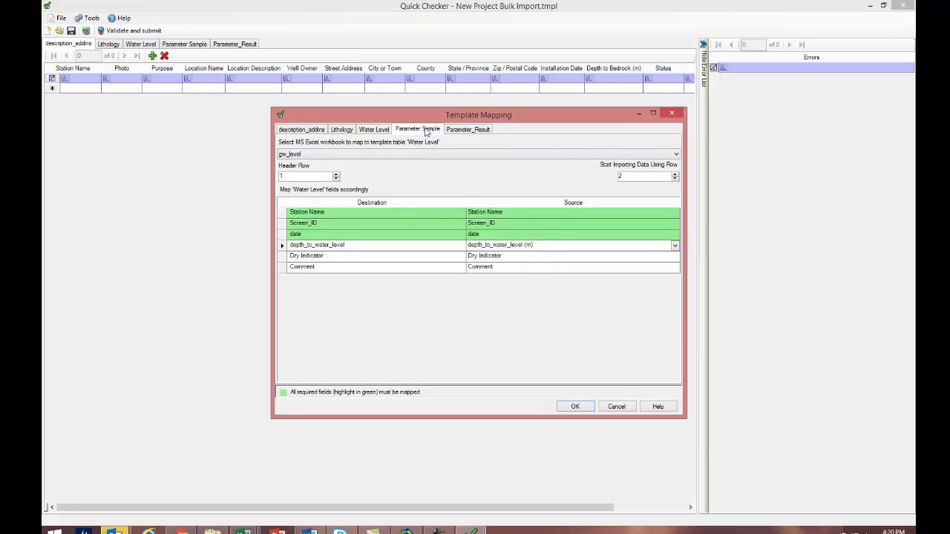
left_click(466, 130)
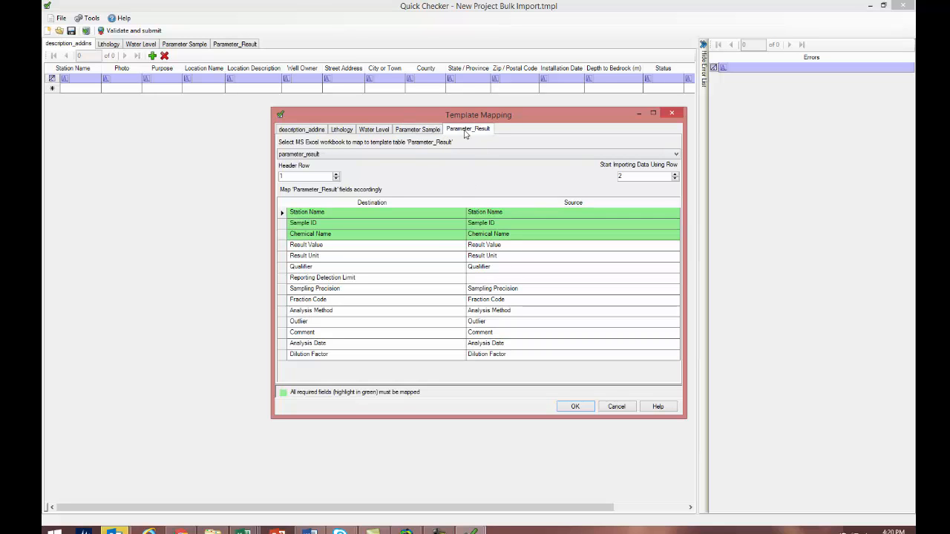
left_click(499, 279)
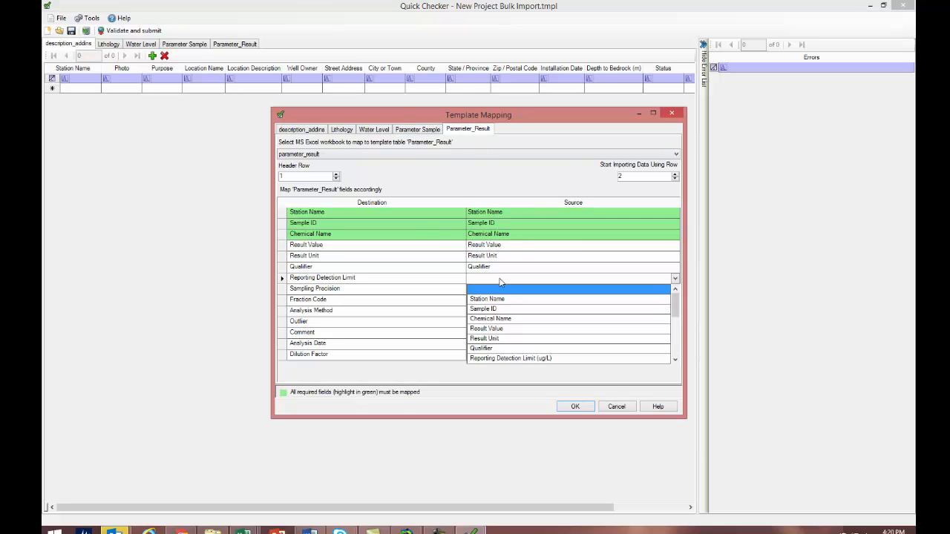
left_click(512, 359)
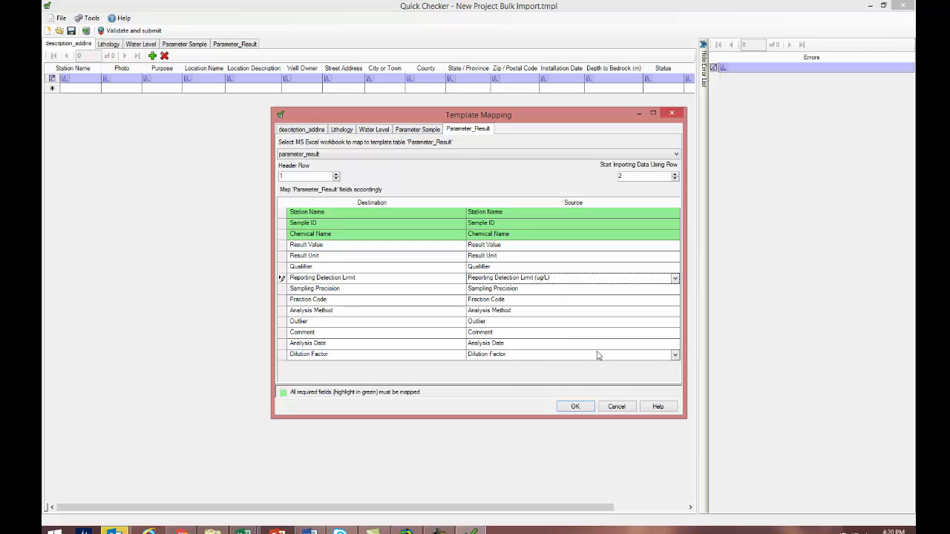
left_click(575, 408)
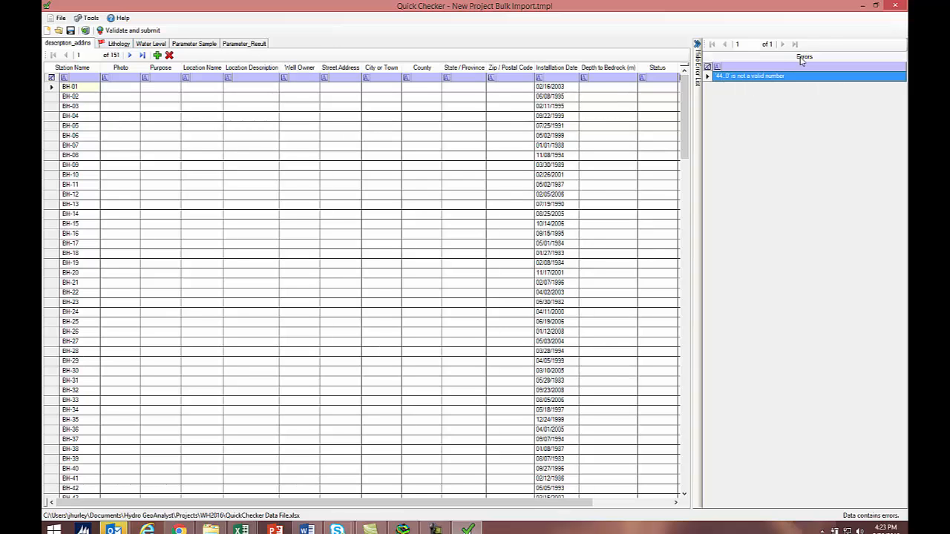
- Correct the invalid To (m) entry of the BH-06 organic clay layer in Lithology to 44.0
left_click(746, 78)
left_click(115, 44)
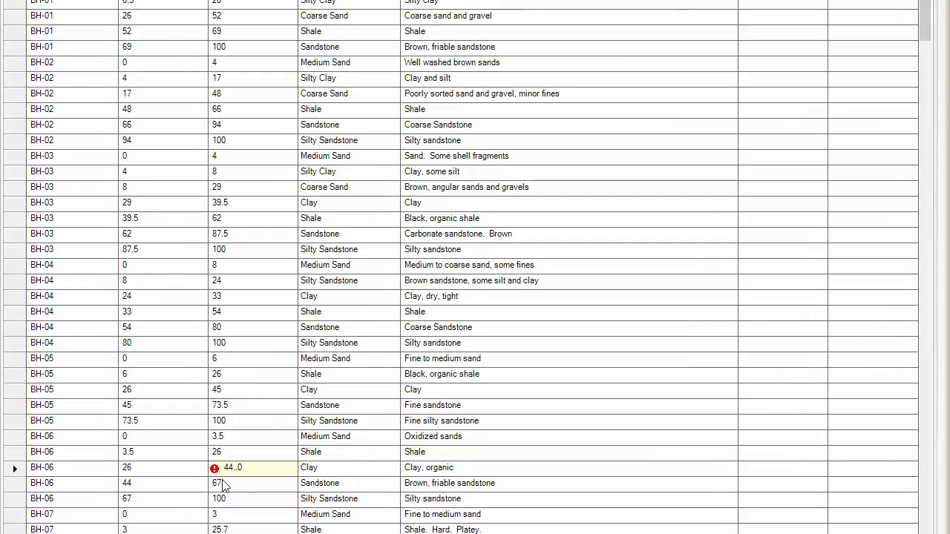
mouse_move(215, 479)
key("BackSpace")
key("Return")
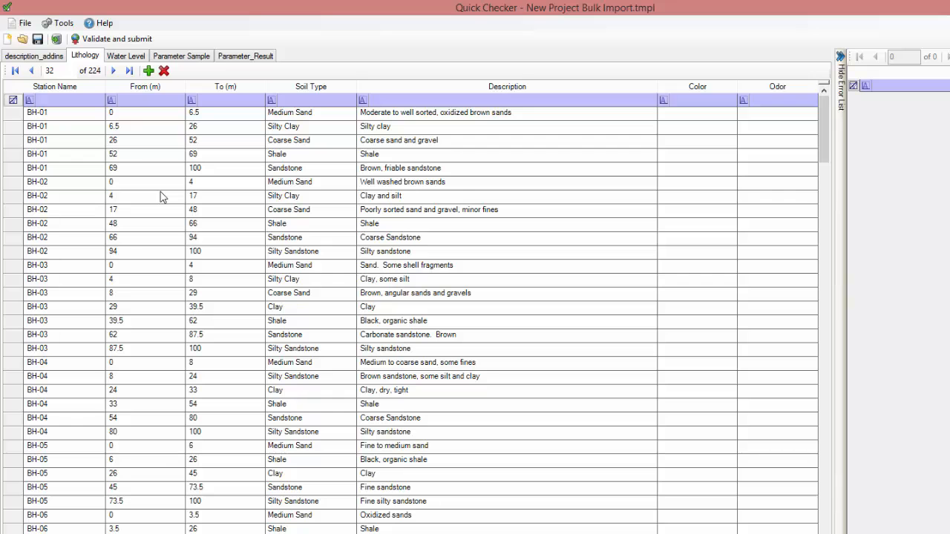
- Validate and submit the data, saving it as an HGA Zip File named Ready for Import in WH2016
left_click(99, 41)
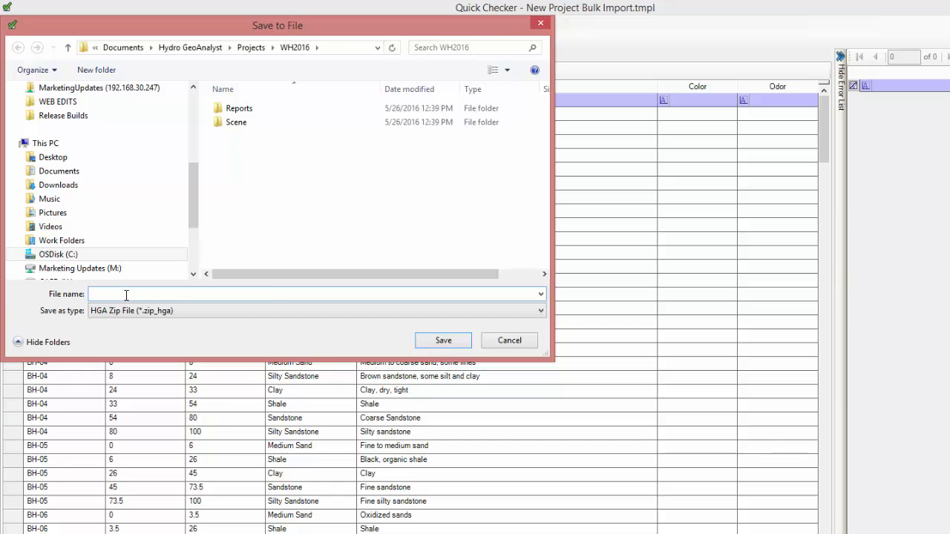
type("Ready for Import")
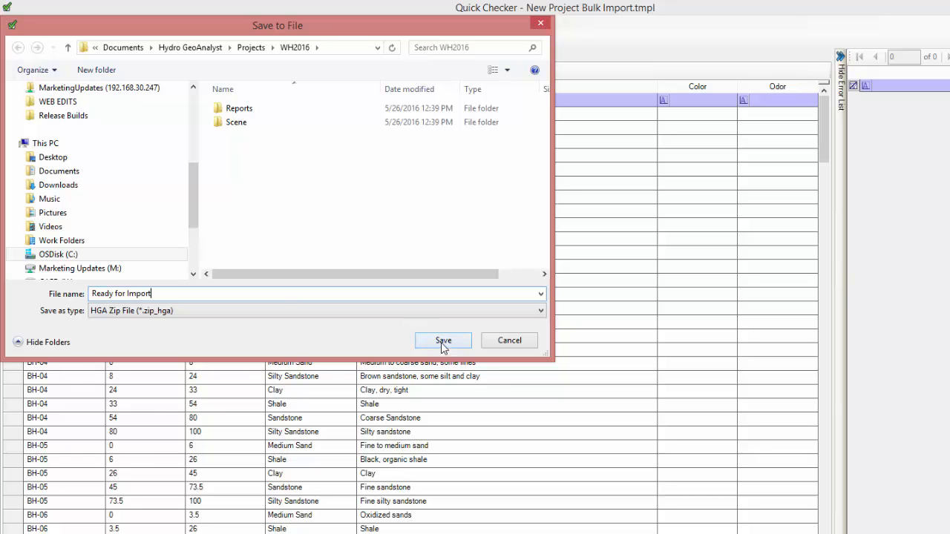
left_click(443, 341)
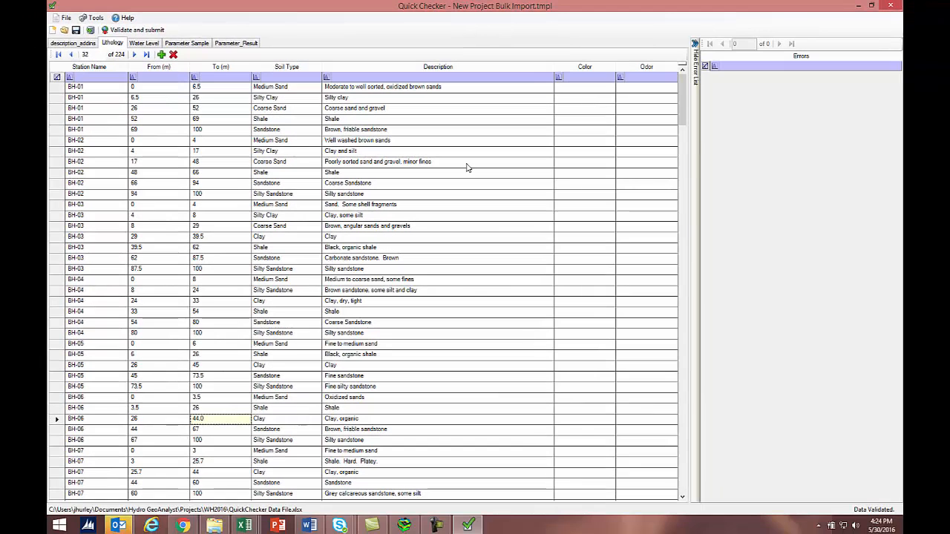
- Close Quick Checker, saving the data changes as a Quick Checker file named Raw File
left_click(894, 8)
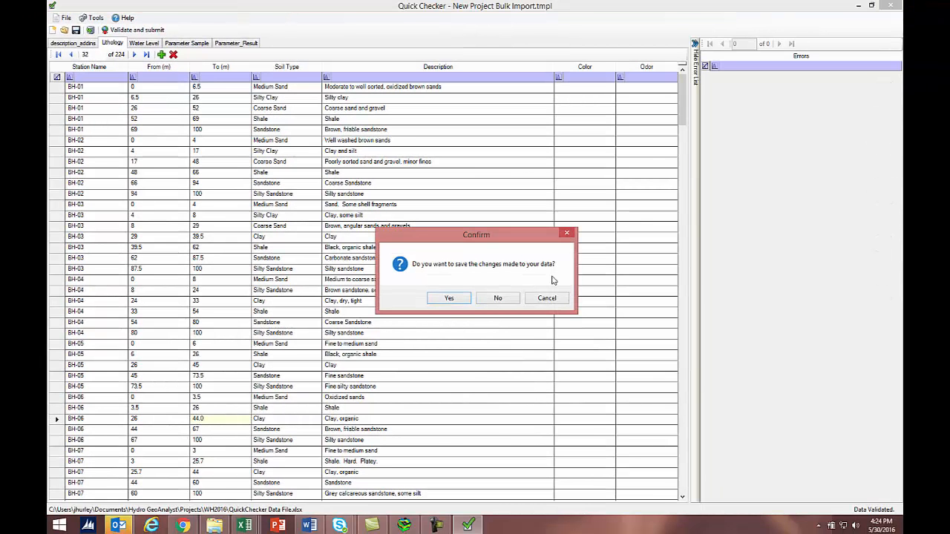
left_click(449, 299)
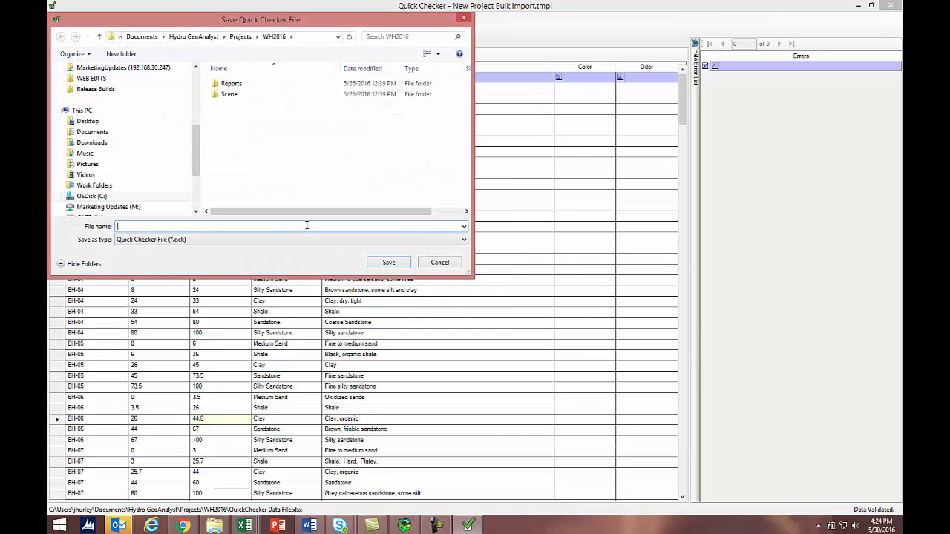
type("Raw File")
key("Return")
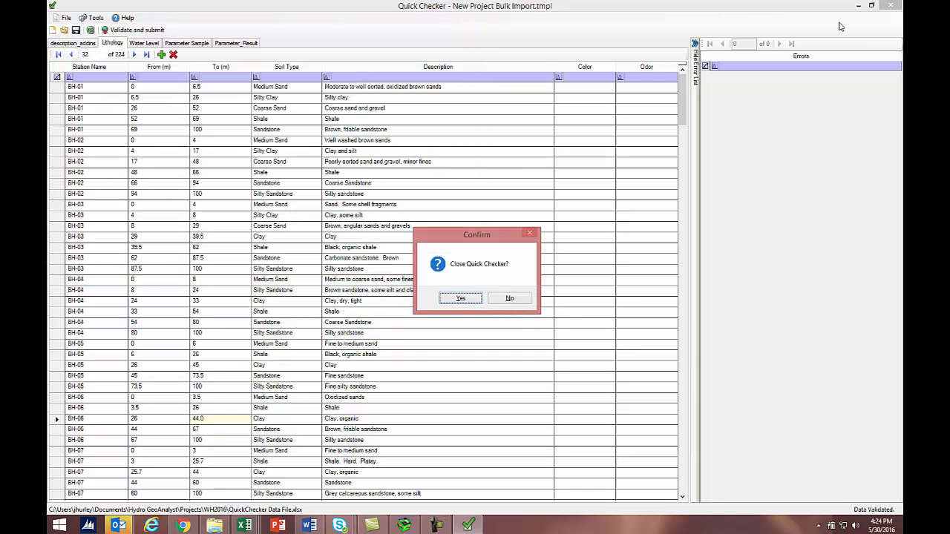
left_click(461, 298)
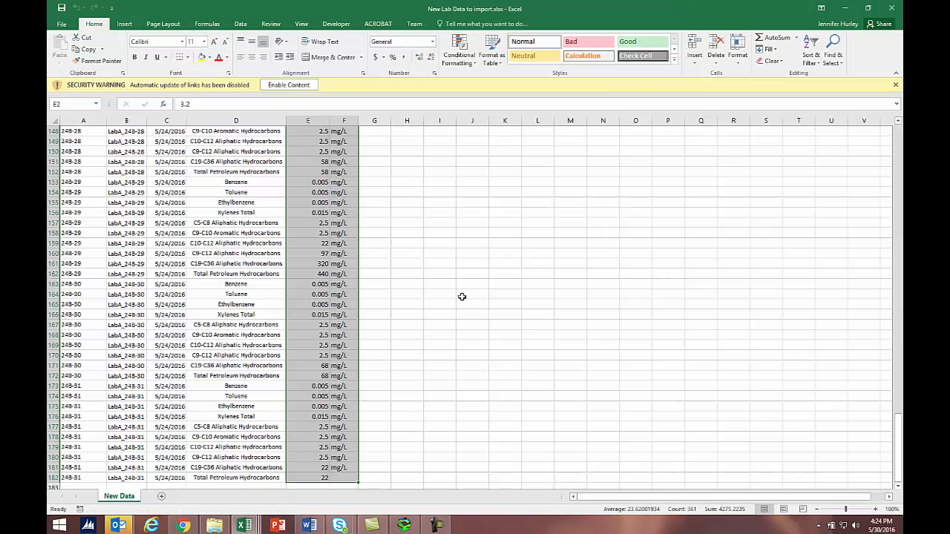
- Switch to Hydro GeoAnalyst and start an EDD data import, loading Ready for Import.zip_hga from the WH2016 folder for validation
left_click(404, 526)
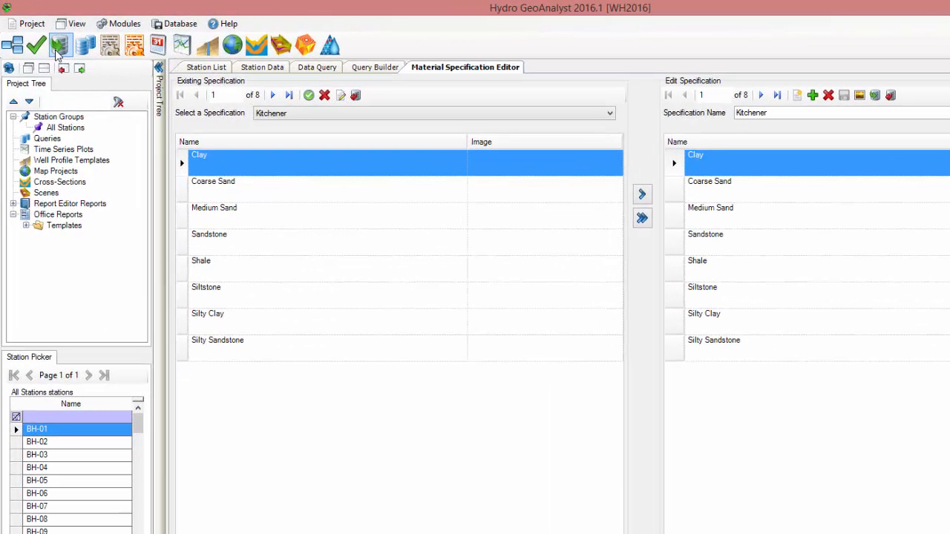
left_click(58, 49)
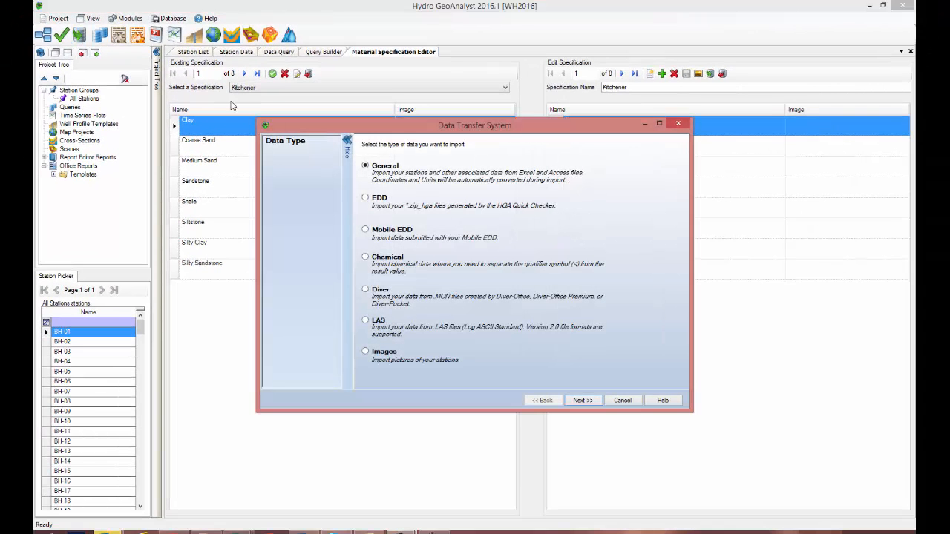
left_click(365, 198)
left_click(584, 401)
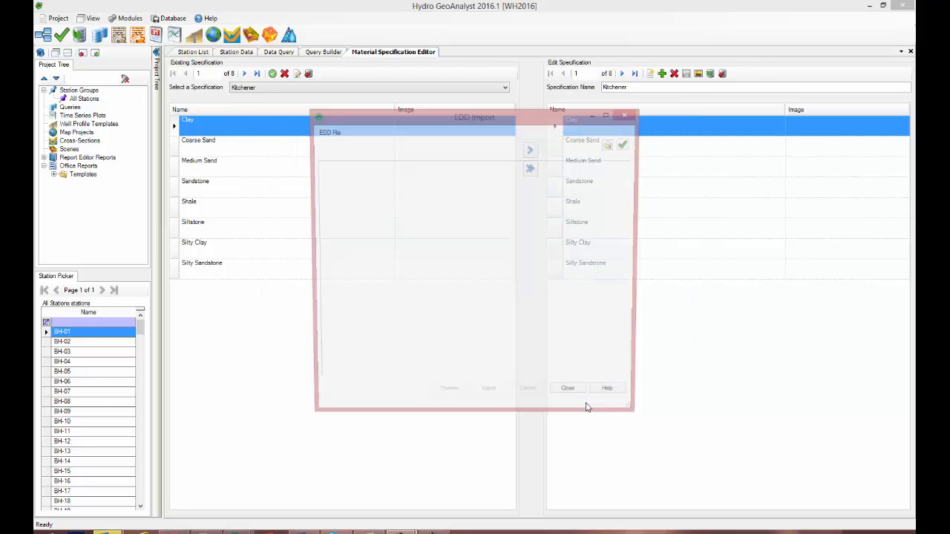
left_click(611, 144)
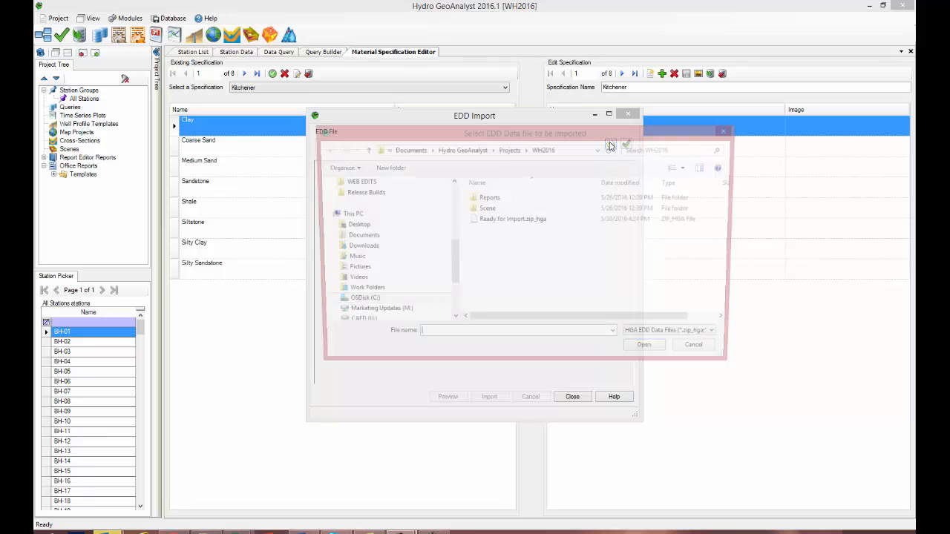
left_click(510, 221)
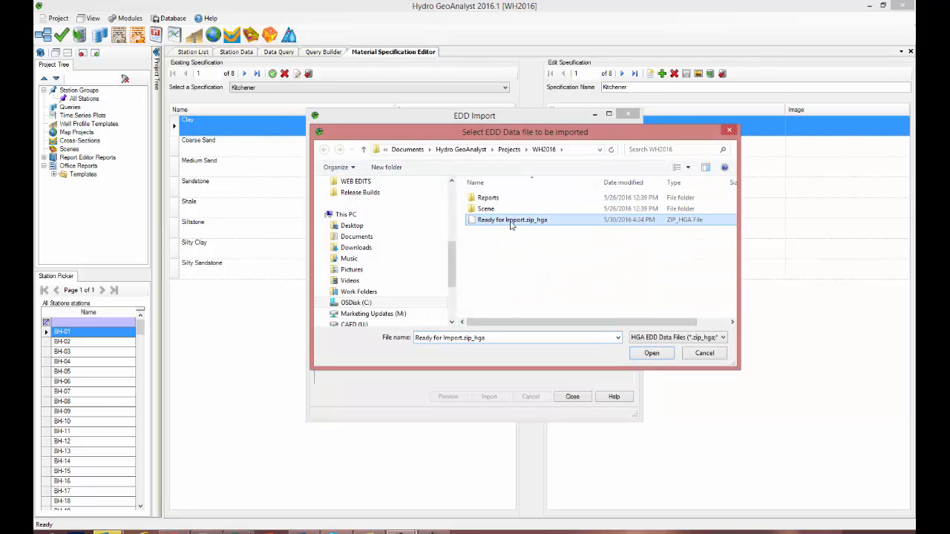
left_click(653, 354)
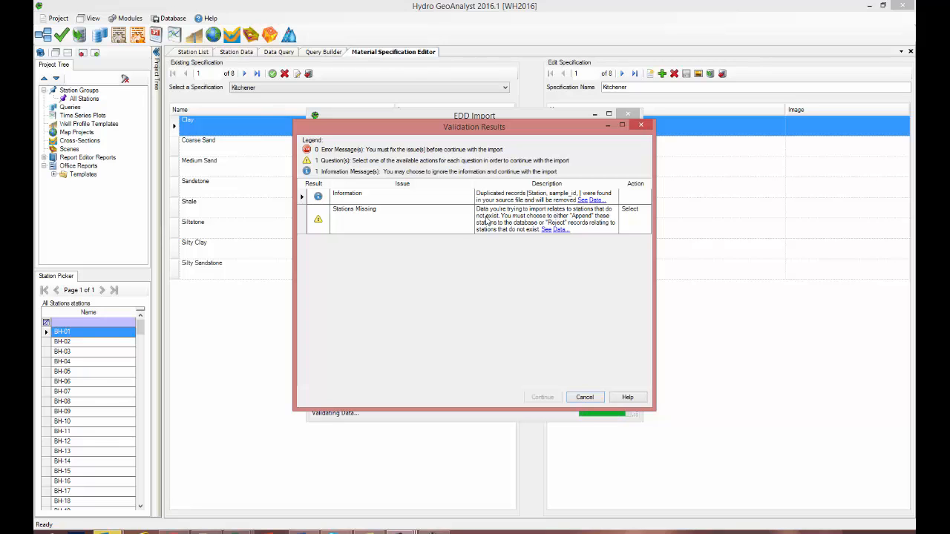
- Resolve the Stations Missing question in the validation results with the Append action and continue the validation
left_click(635, 218)
left_click(647, 221)
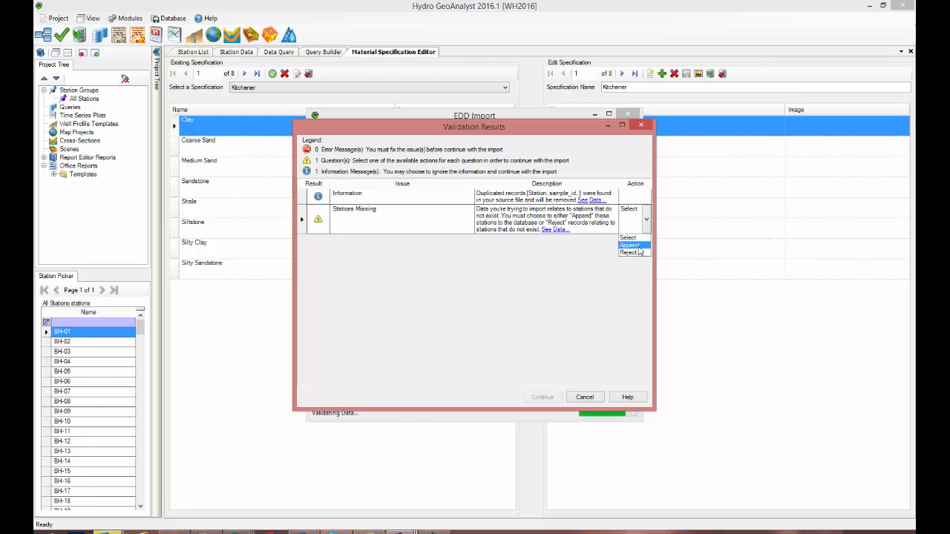
left_click(637, 246)
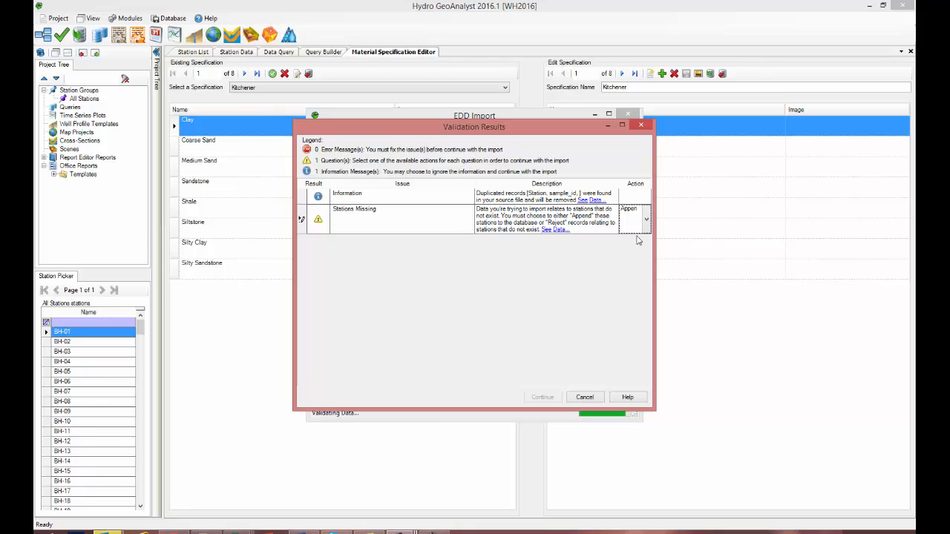
left_click(647, 220)
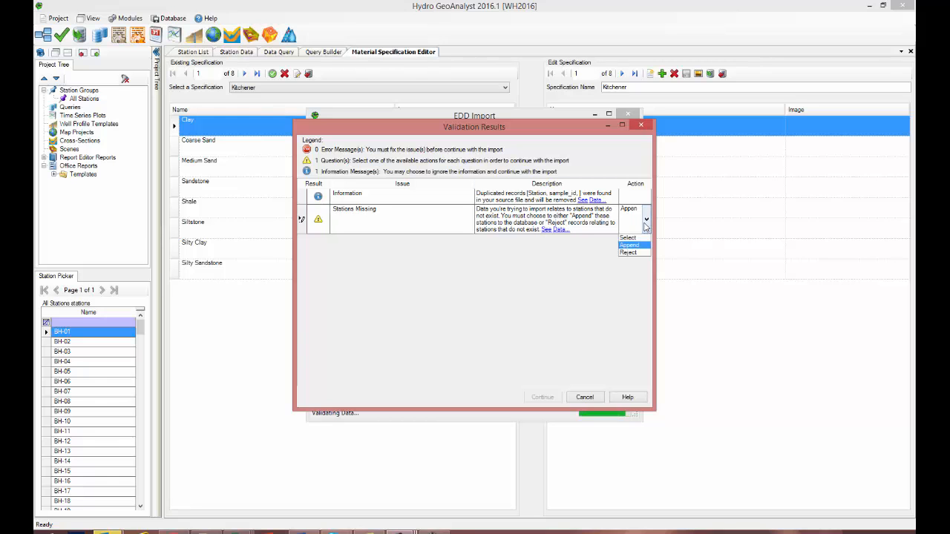
left_click(631, 253)
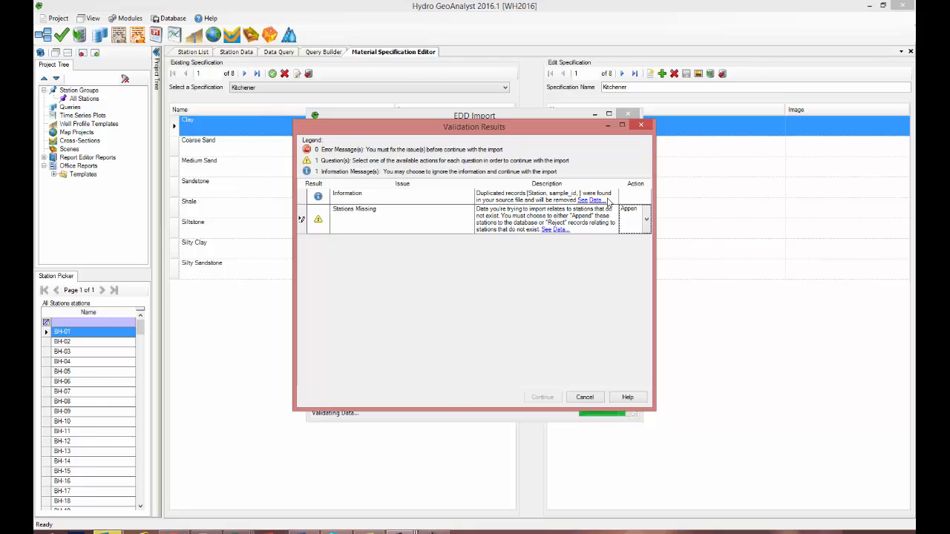
left_click(535, 199)
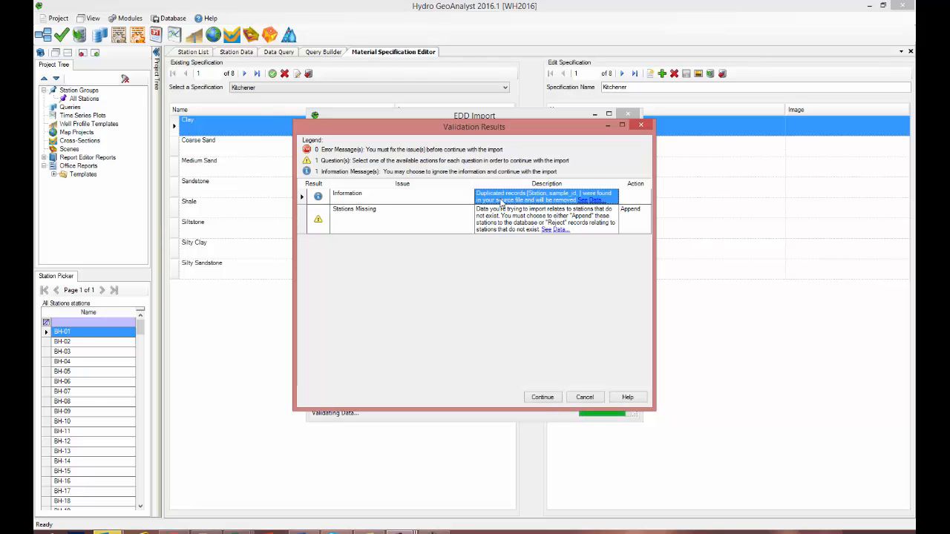
left_click(543, 398)
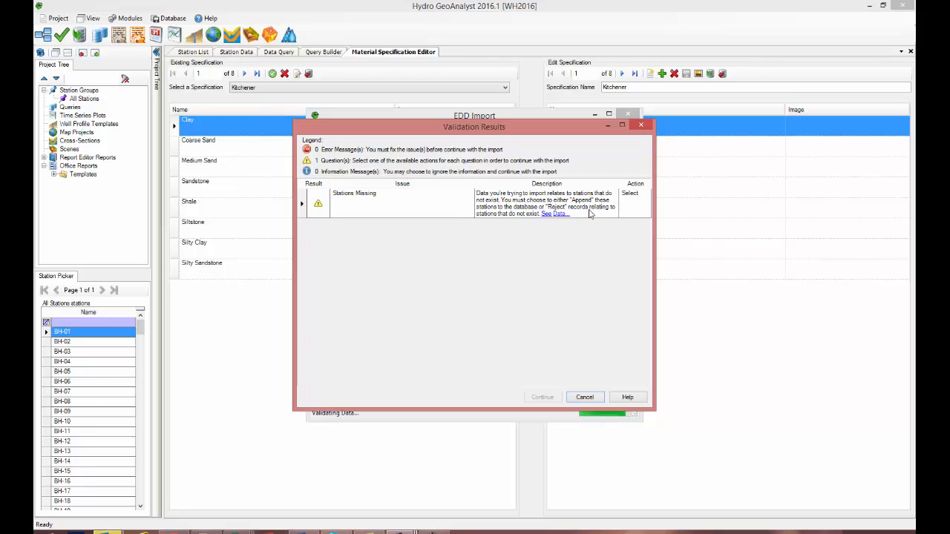
- Choose Append for the remaining Stations Missing question, continue, and import the validated EDD data, closing the import dialog
left_click(634, 205)
left_click(646, 205)
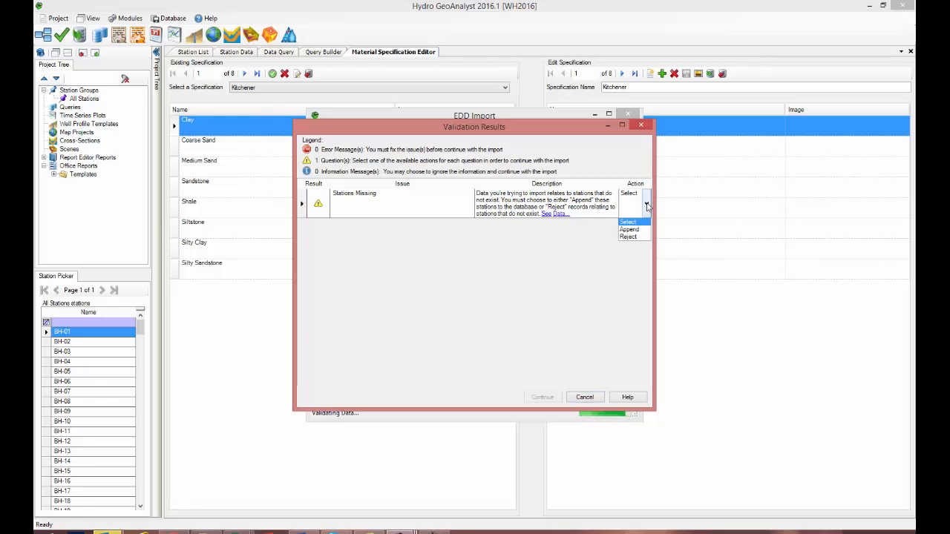
left_click(636, 230)
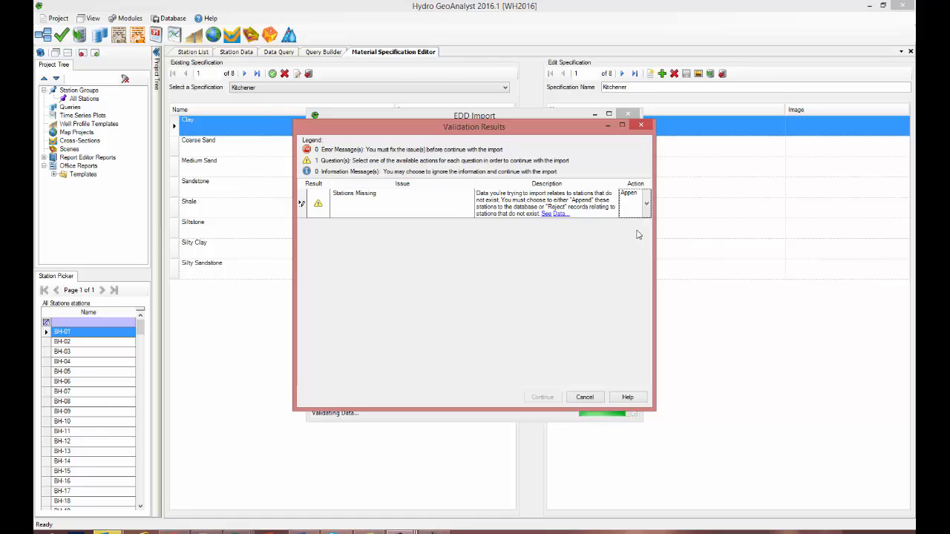
left_click(405, 198)
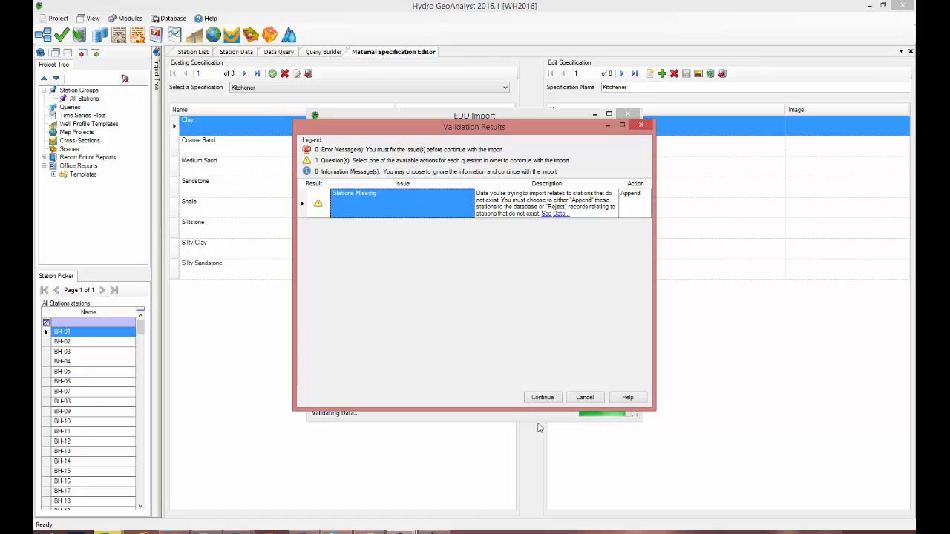
left_click(542, 398)
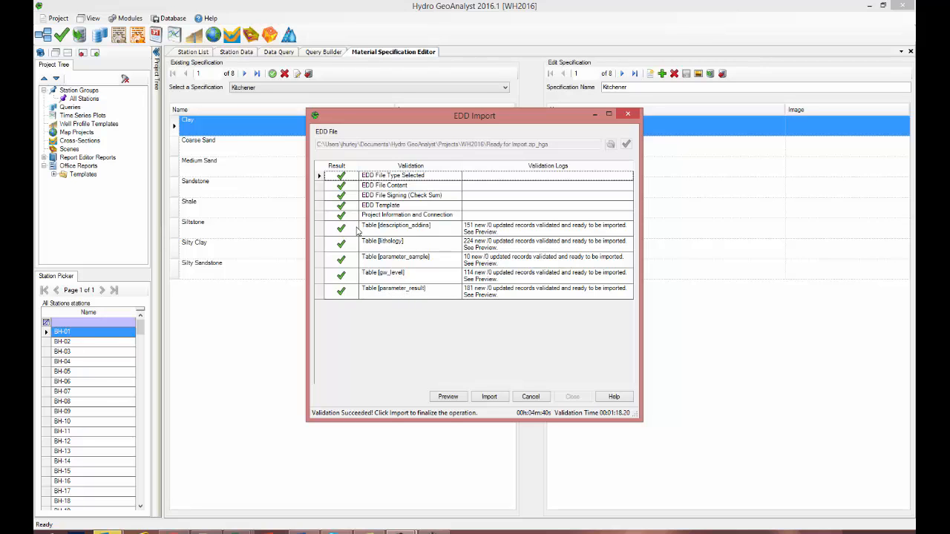
left_click(488, 398)
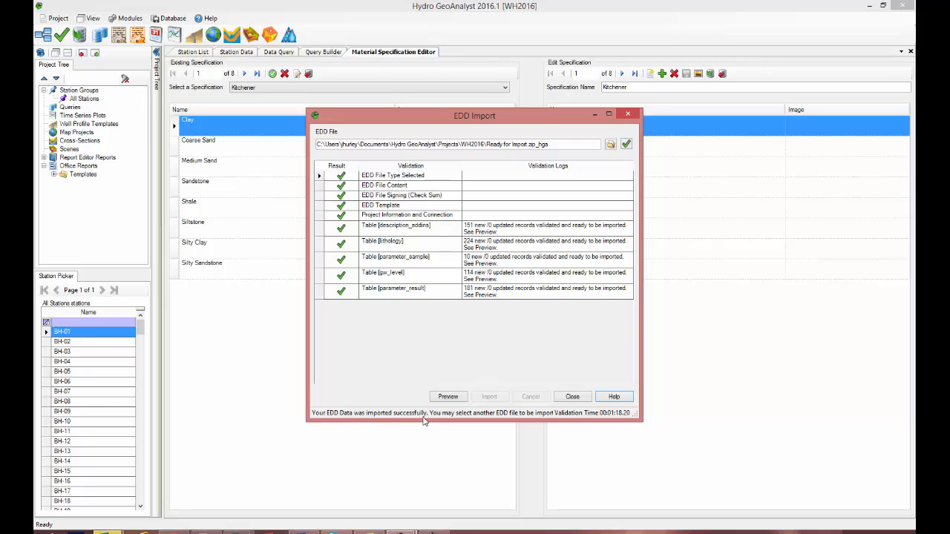
left_click(579, 398)
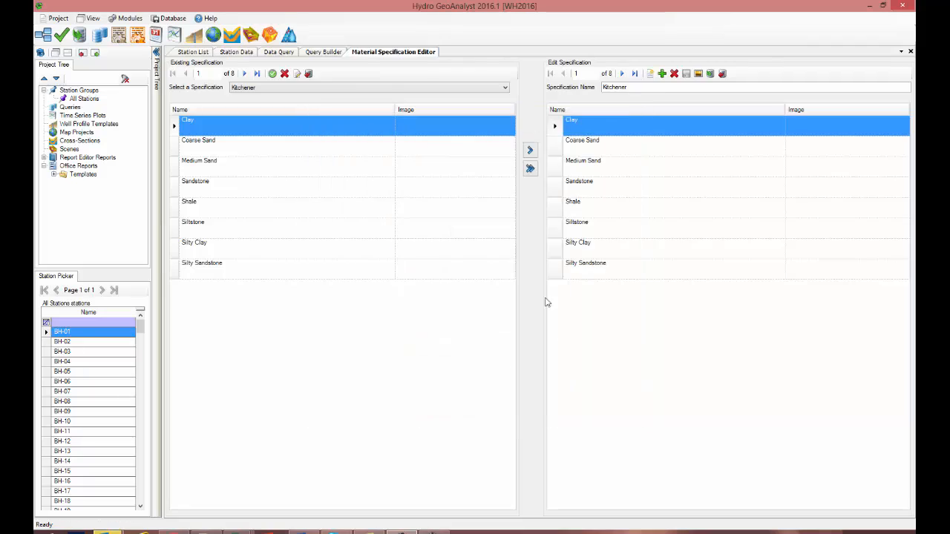
- Review the station list and station BH-01's imported data under the Geologic Description and Monitoring Event categories, including Water Level
left_click(191, 54)
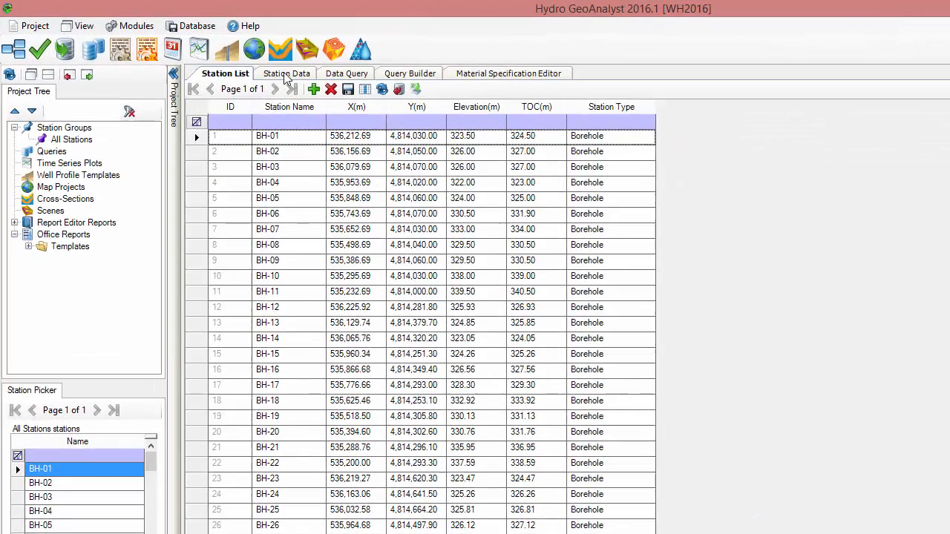
left_click(236, 55)
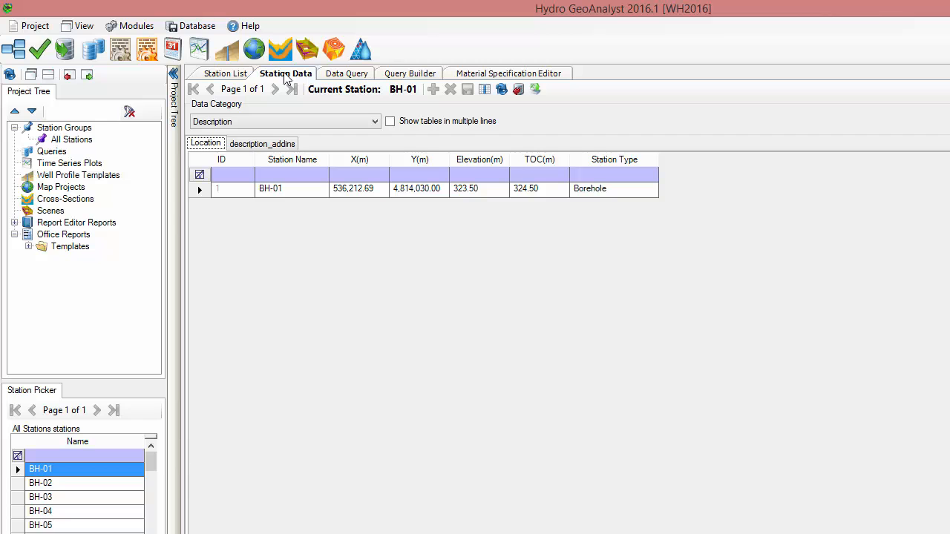
left_click(249, 123)
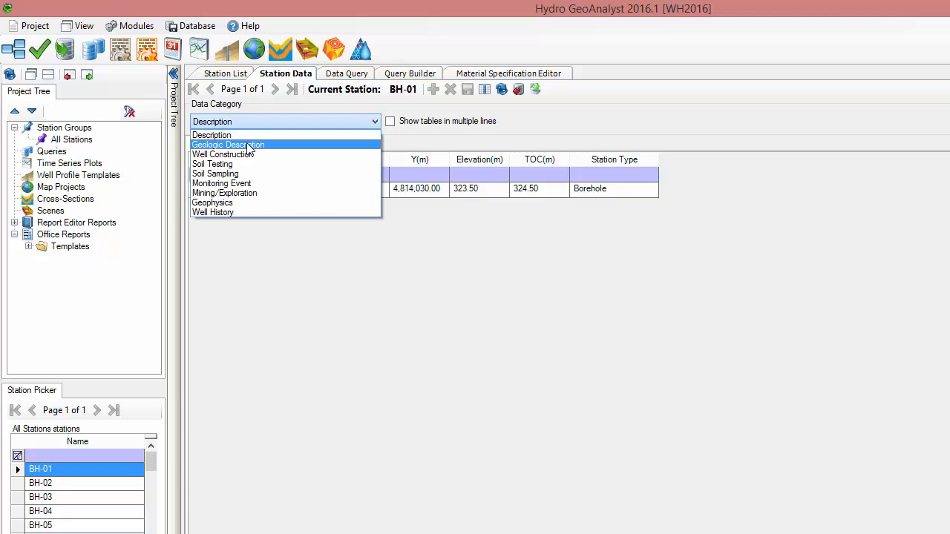
left_click(250, 146)
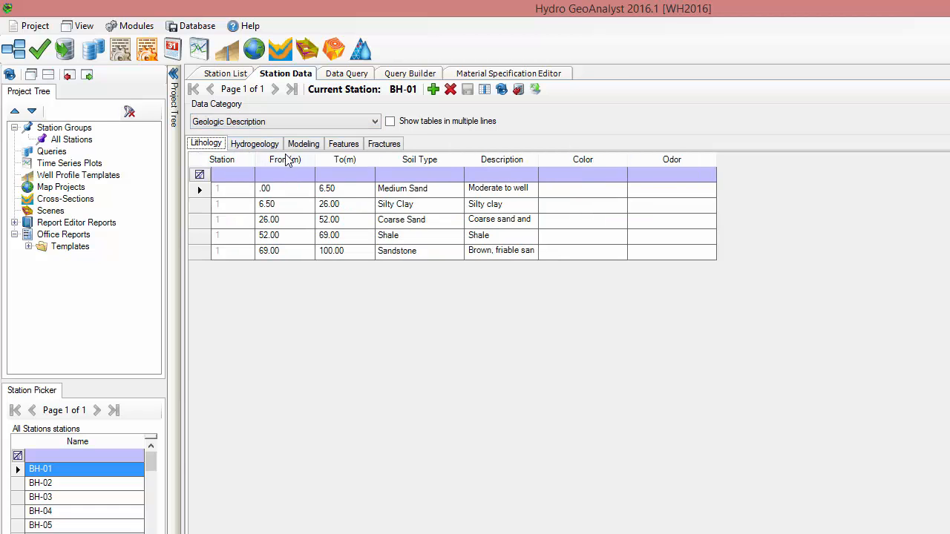
left_click(275, 123)
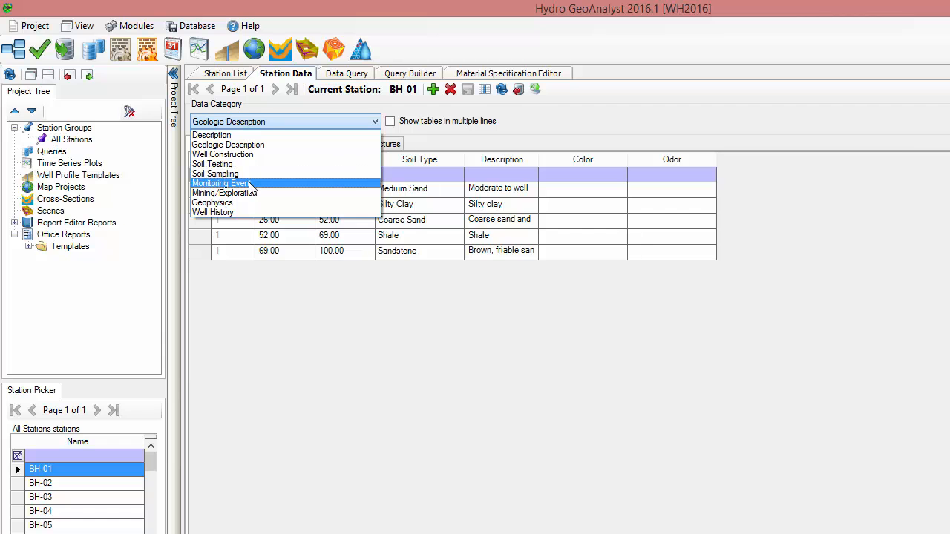
left_click(250, 184)
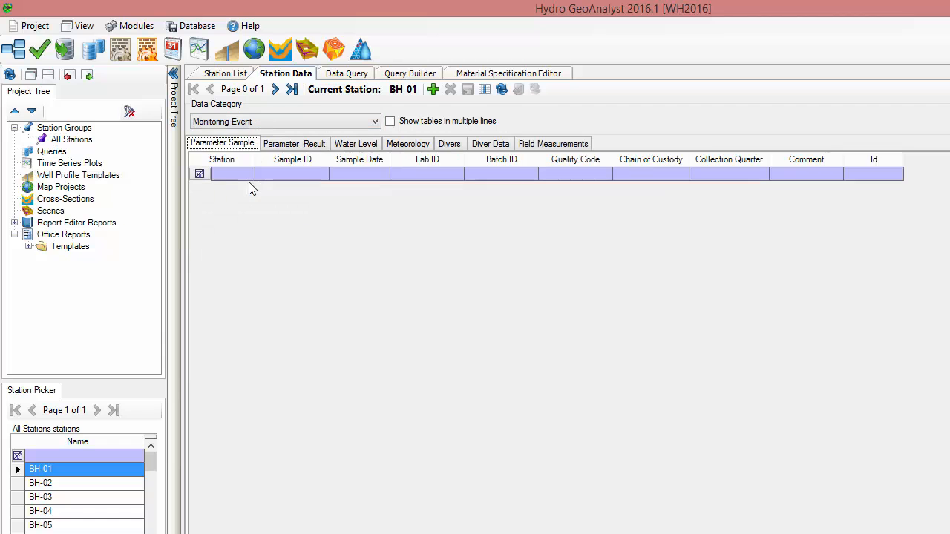
left_click(361, 145)
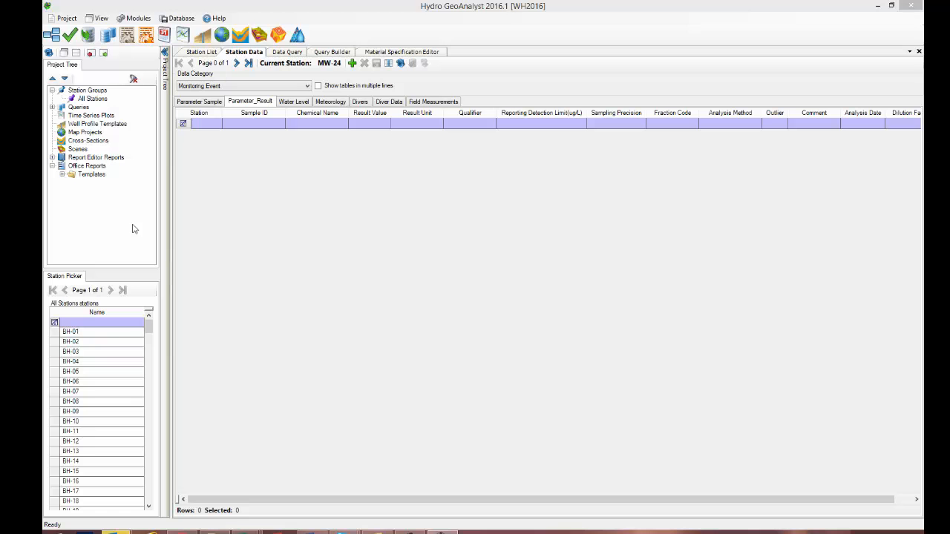
- Find station 24B-22 in the station picker and examine its Parameter_Result and Parameter Sample records
left_click_drag(149, 329, 148, 440)
scroll(139, 441, "down", 11)
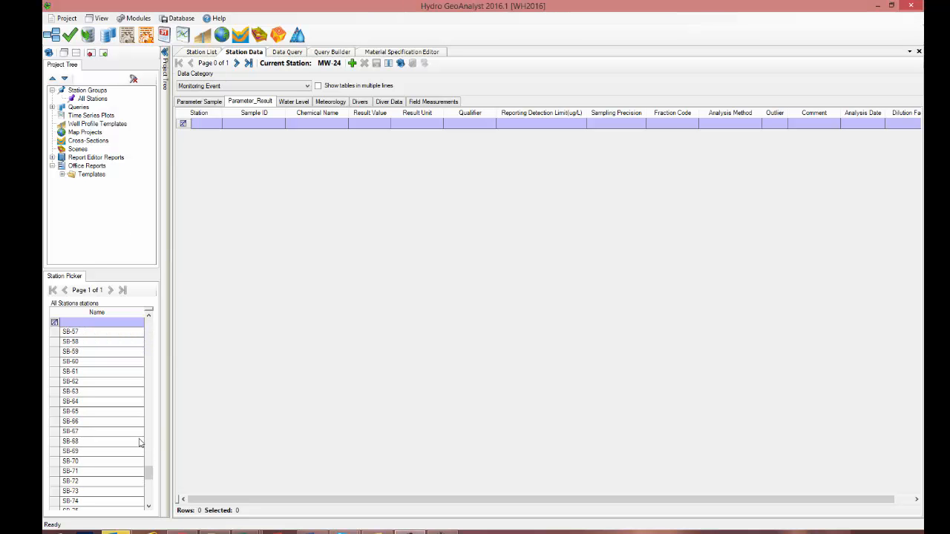
left_click(84, 392)
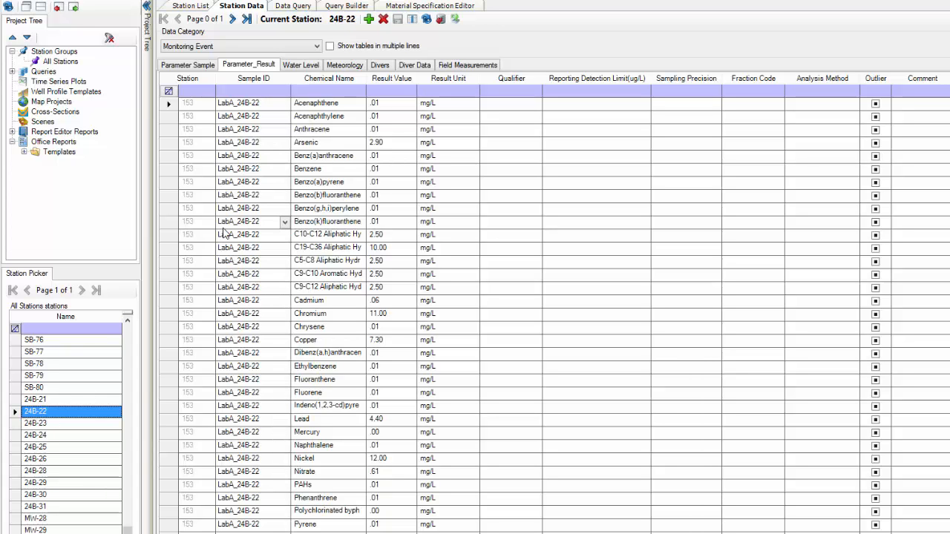
left_click(545, 248)
scroll(542, 248, "down", 2)
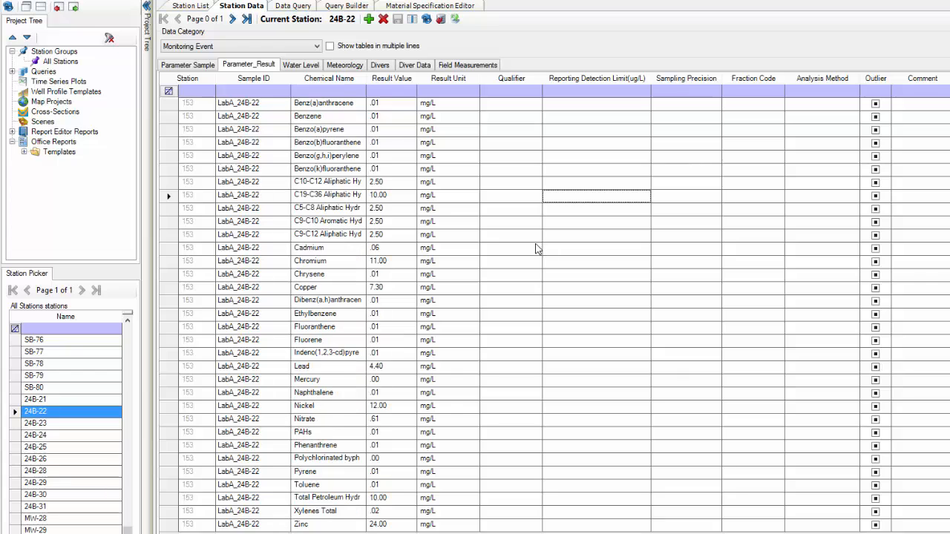
left_click(196, 66)
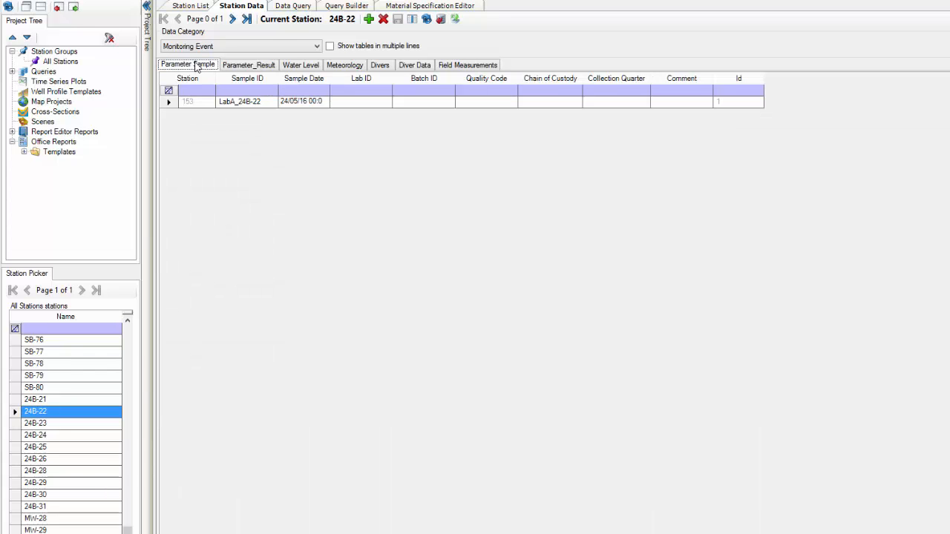
left_click(242, 67)
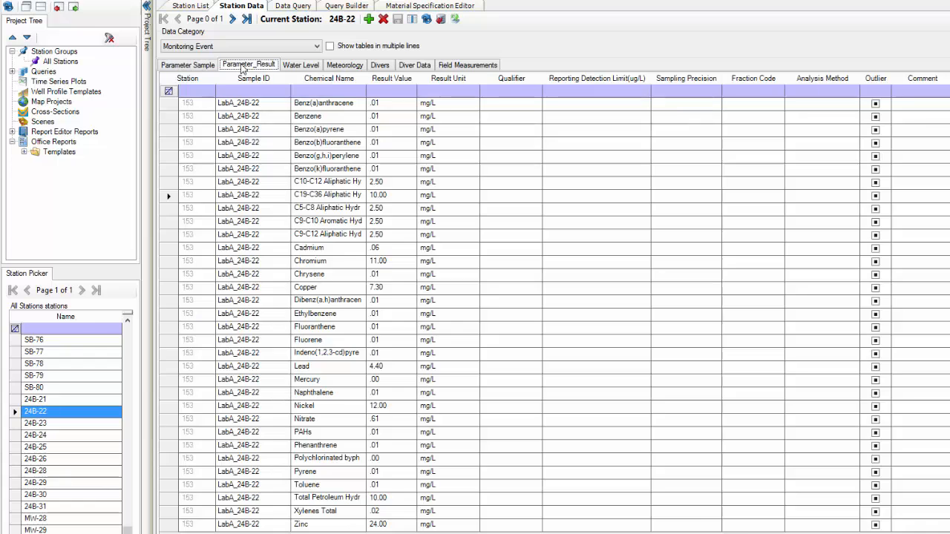
- Compare the Parameter_Result records of other stations, including 24B-25, MW-28, 24B-29 and 24B-24
left_click(59, 449)
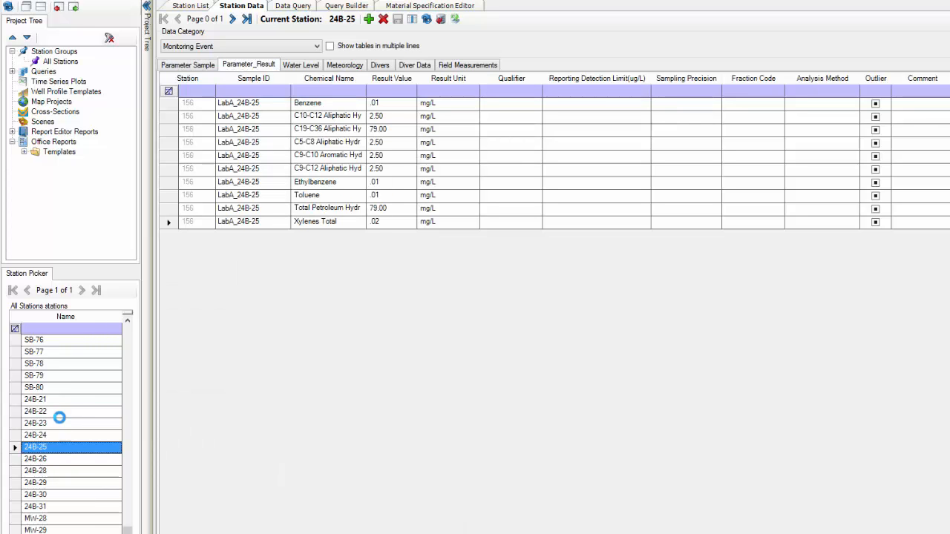
left_click(60, 420)
left_click(70, 516)
left_click(68, 479)
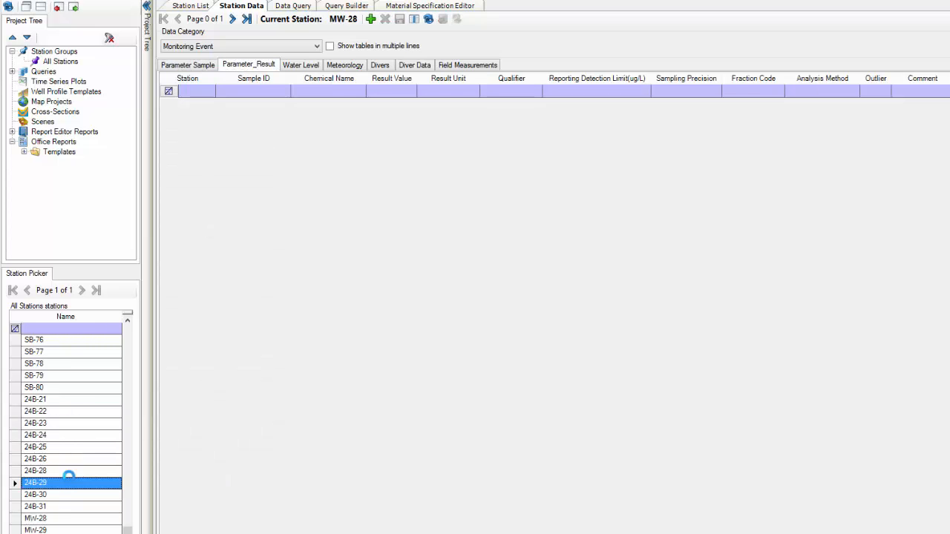
left_click(67, 436)
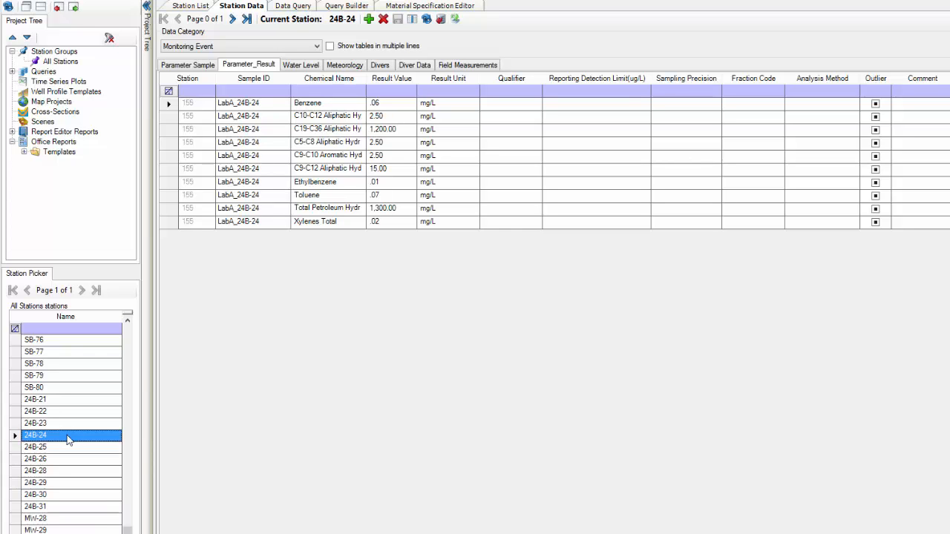